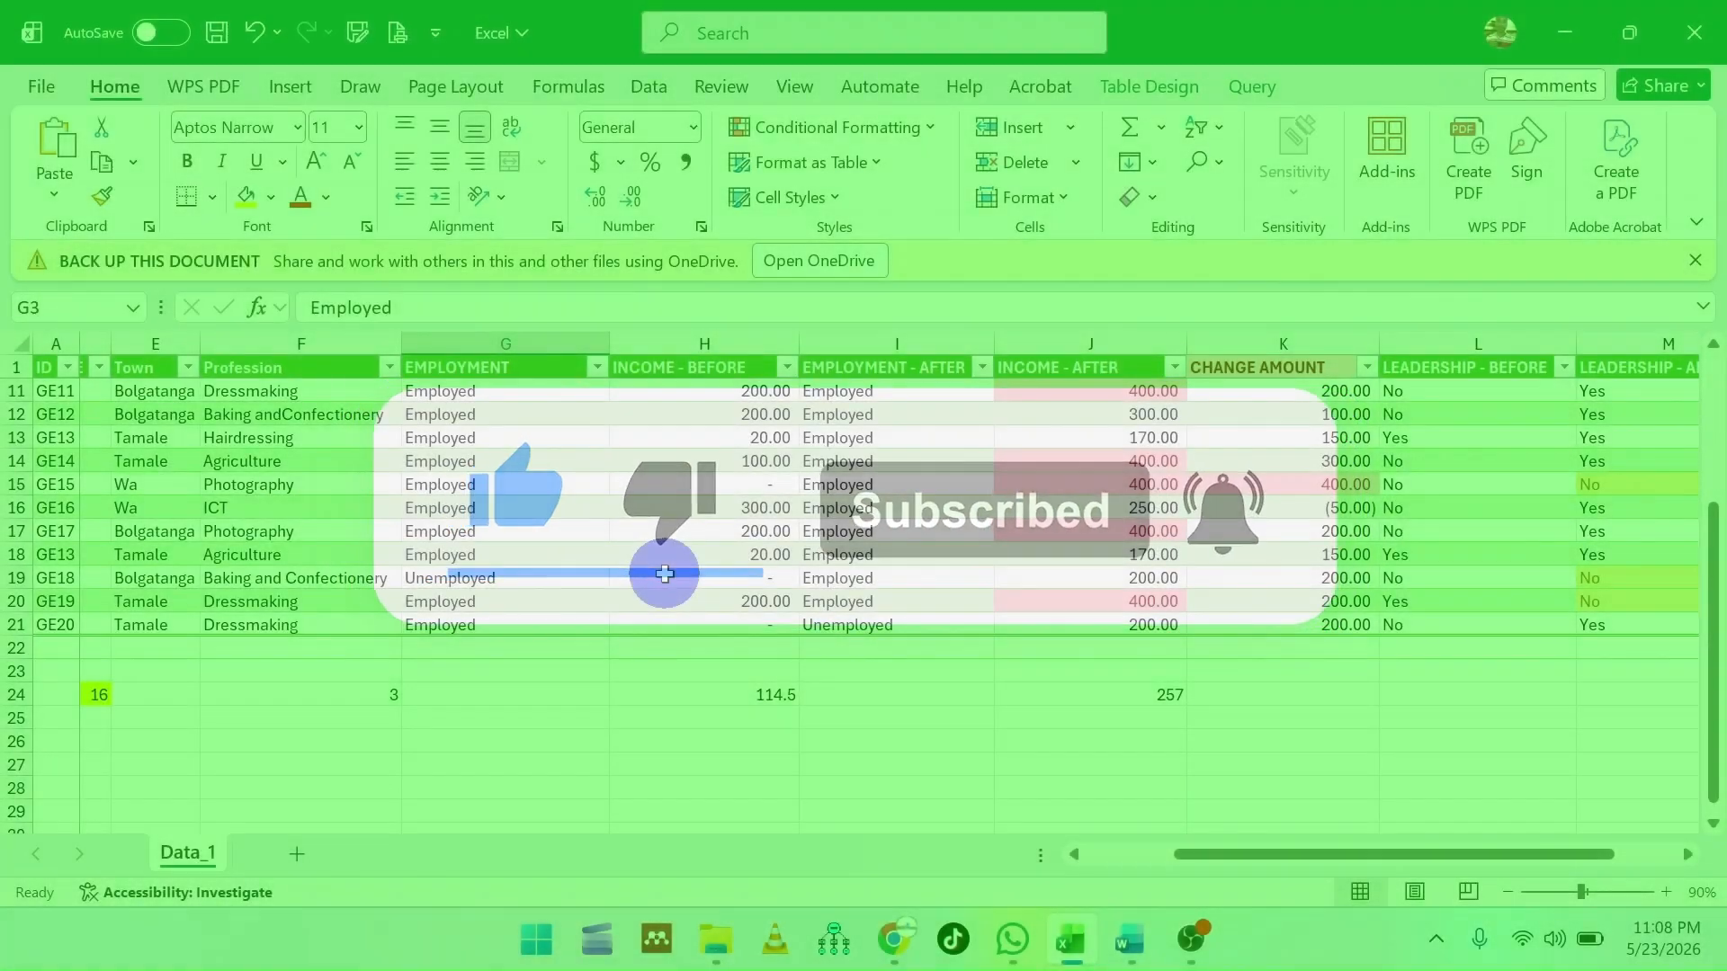
scroll(664, 572, "up", 3)
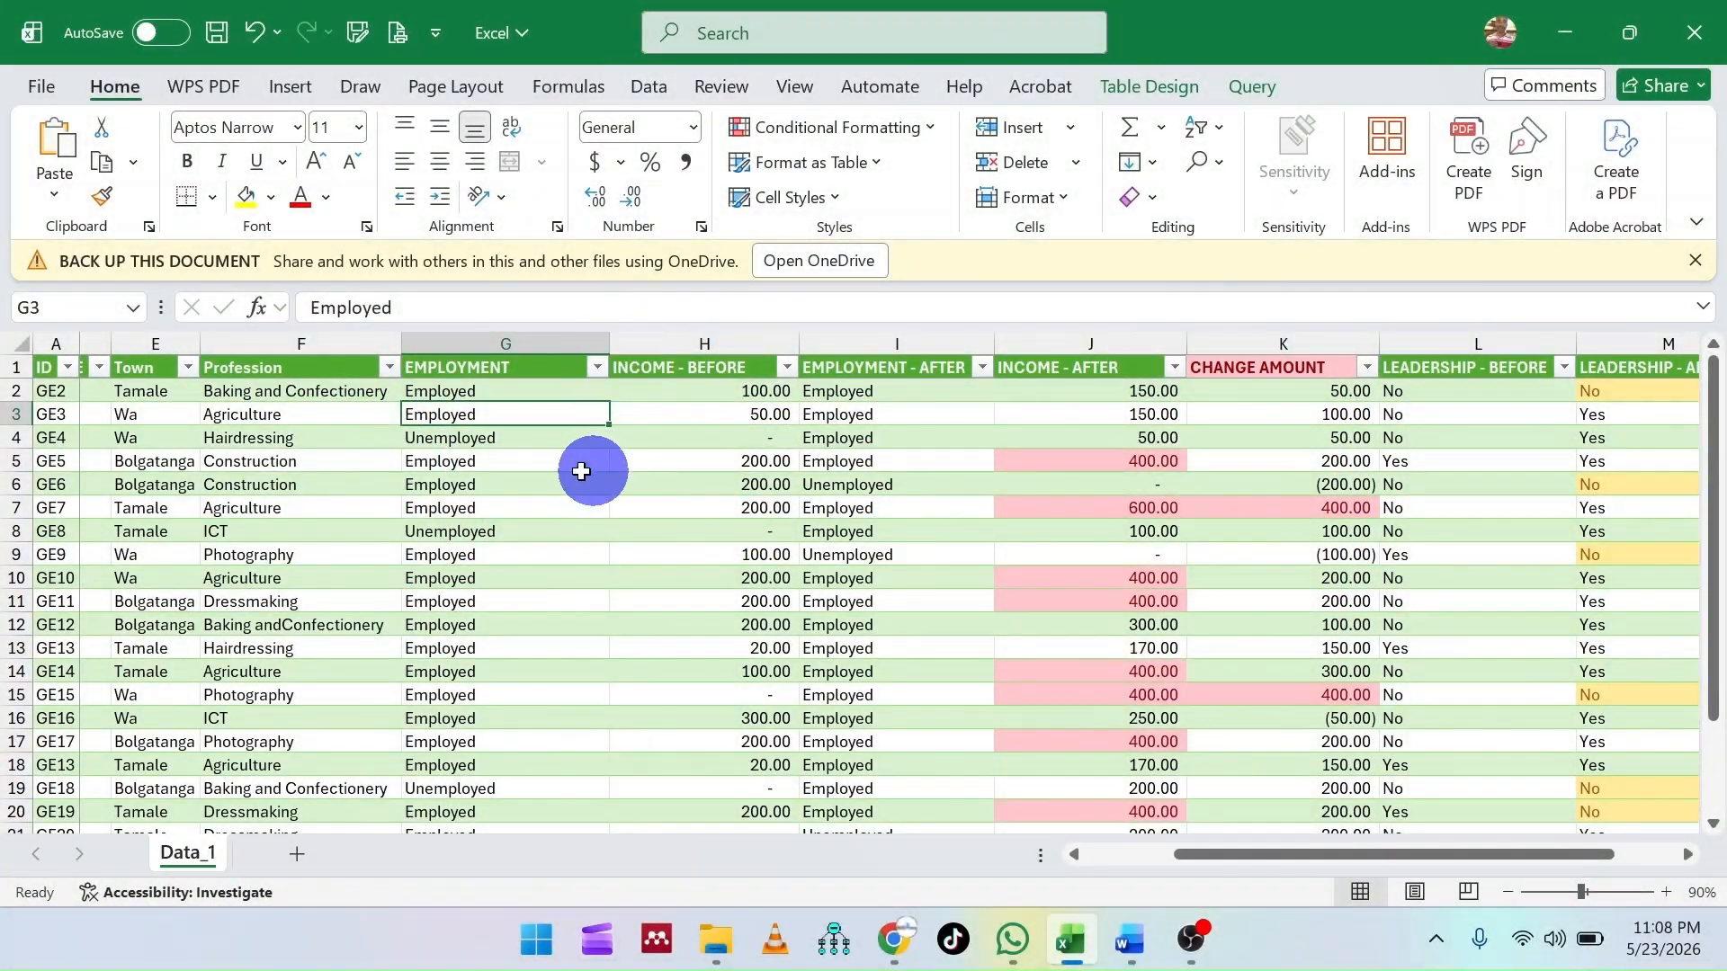
left_click(475, 375)
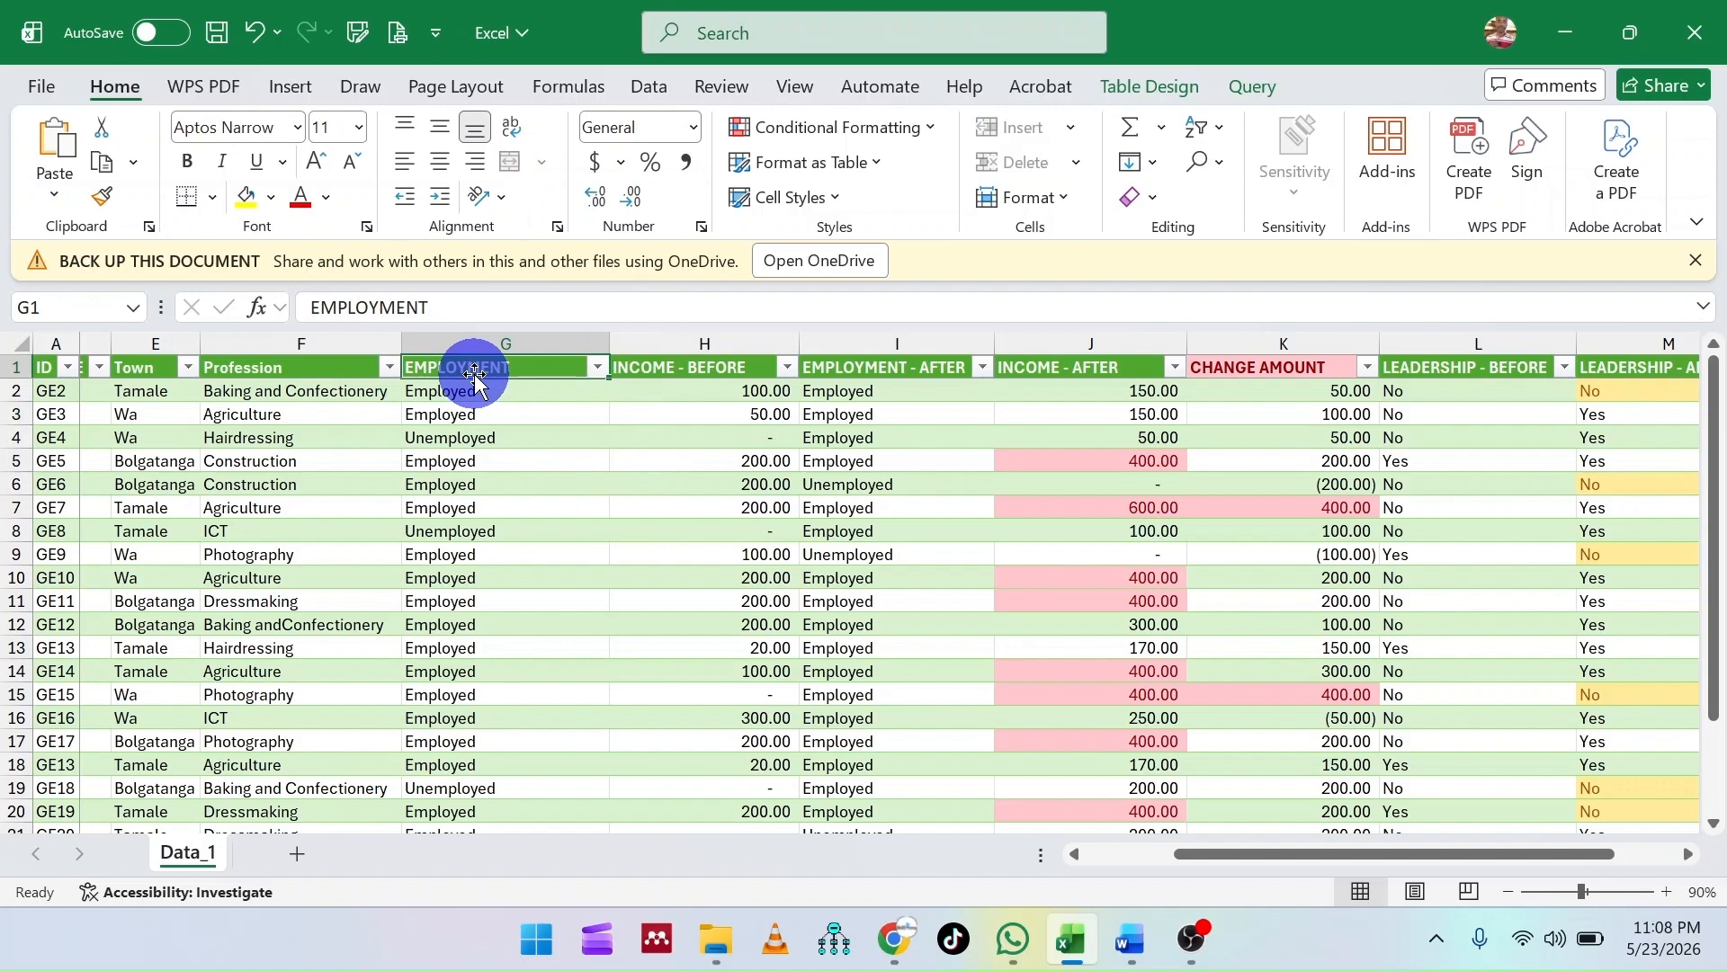
left_click(486, 438)
left_click(471, 531)
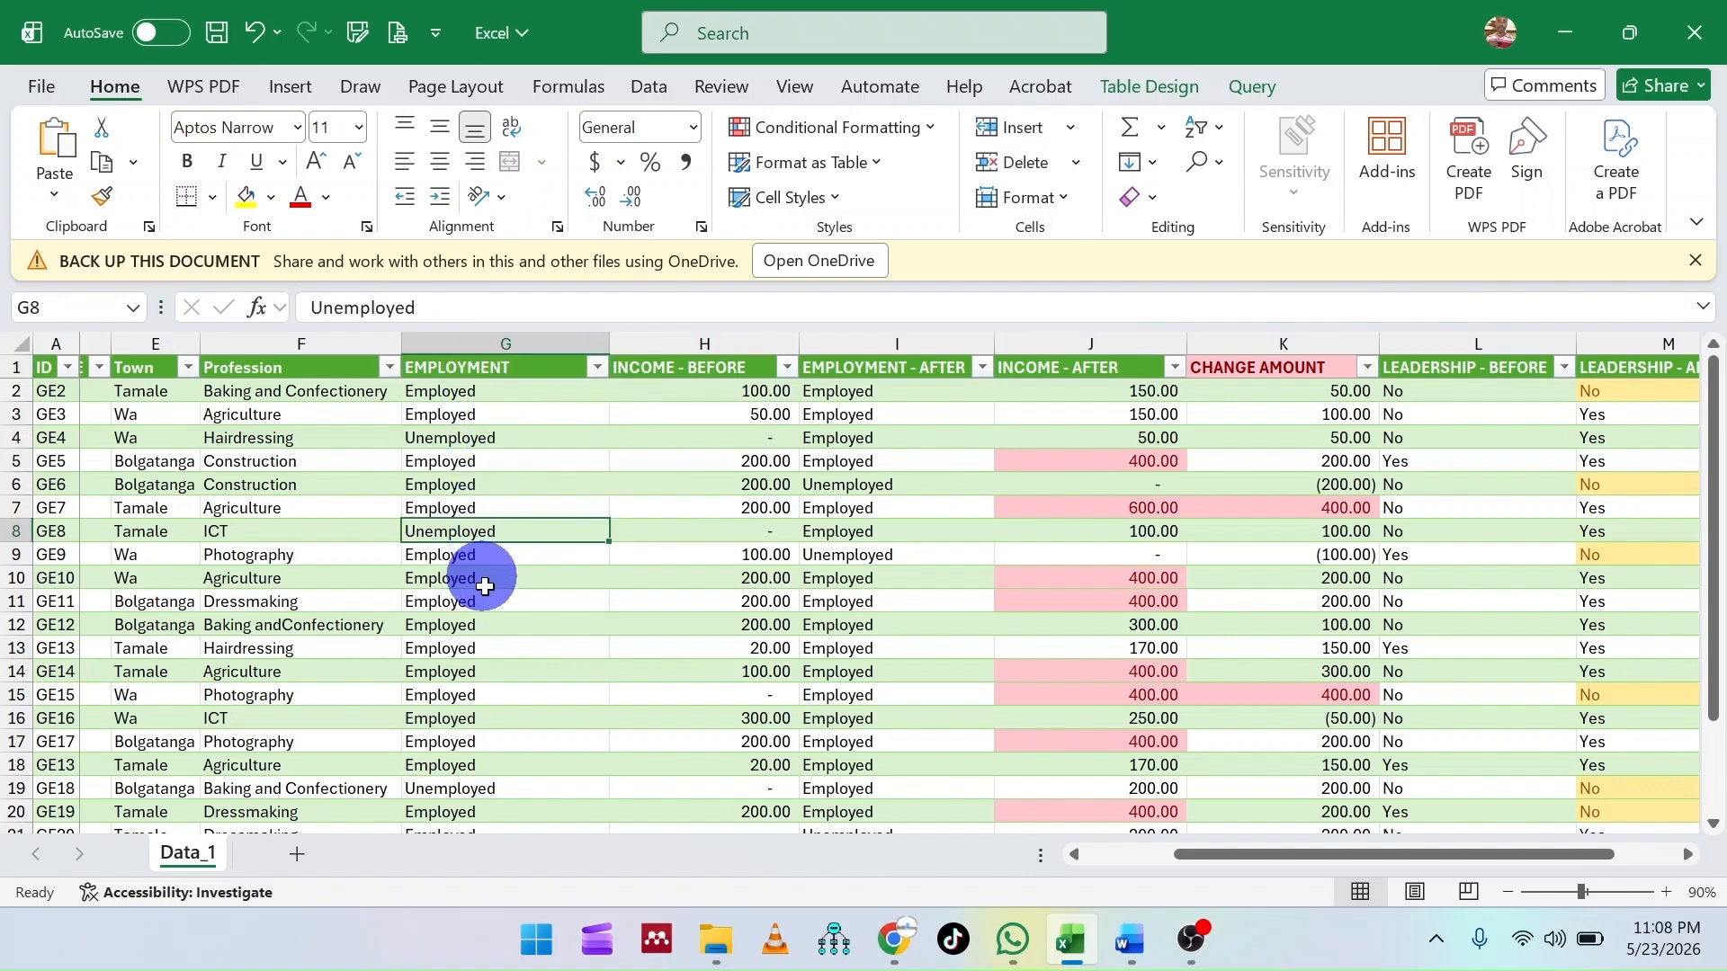
left_click(477, 623)
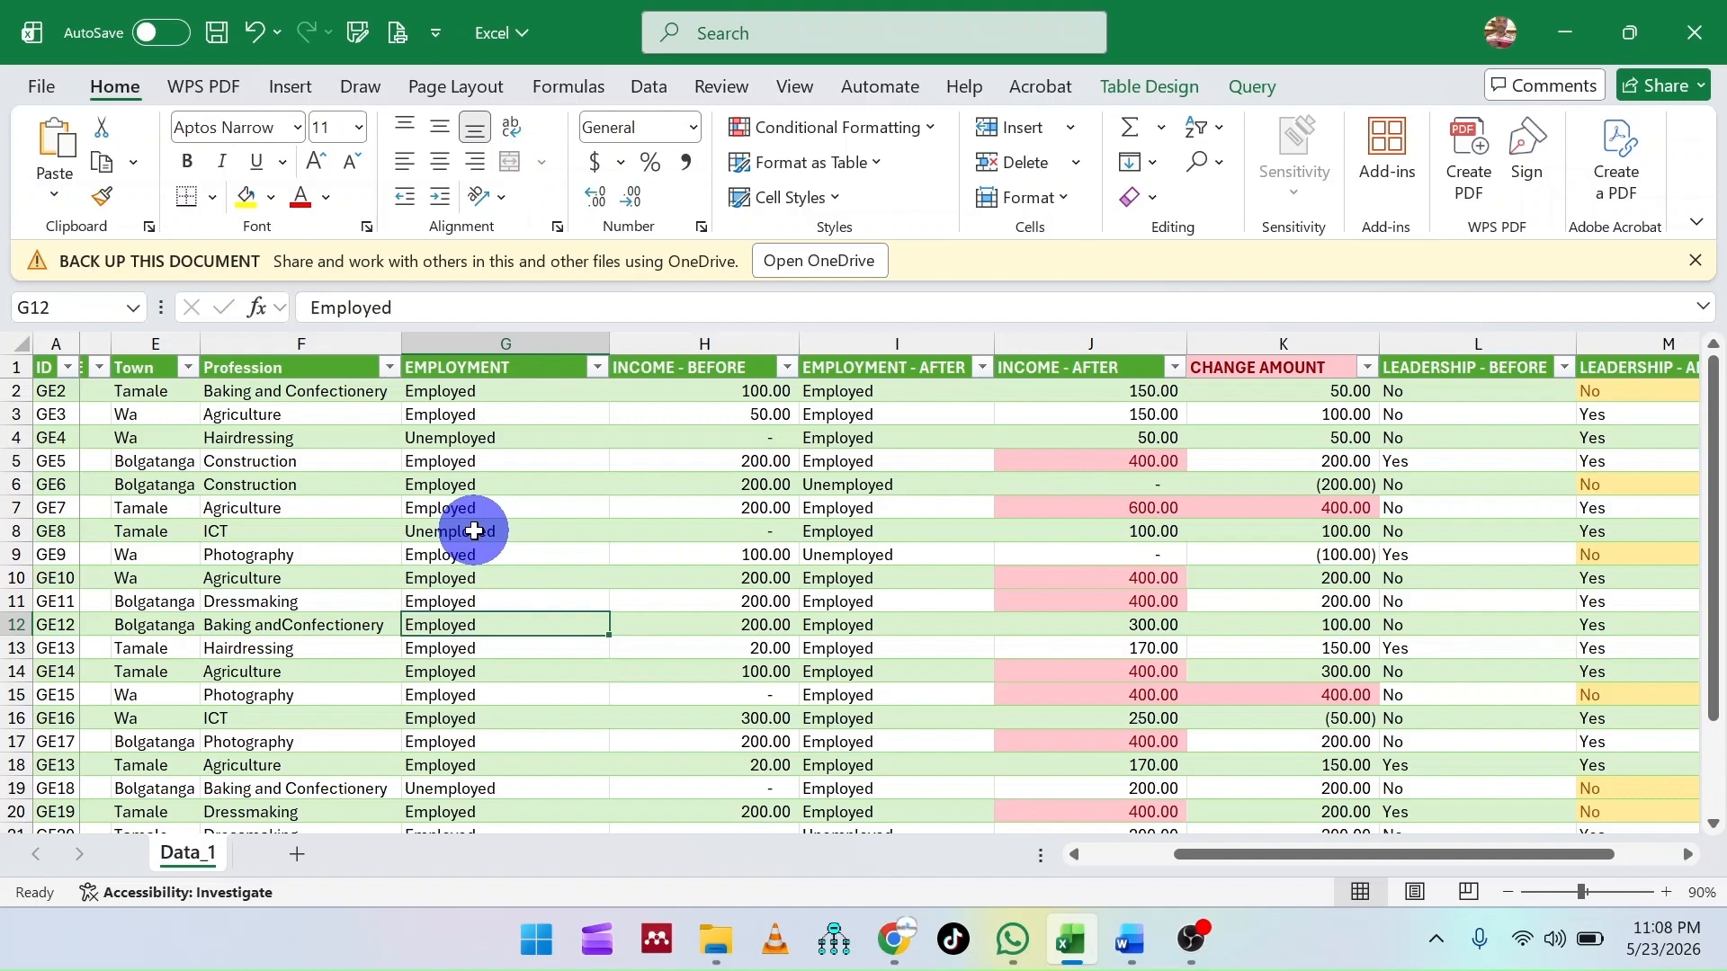
- Insert a new table column directly before INCOME - BEFORE and give it the header "Busy or Idle"
left_click(705, 338)
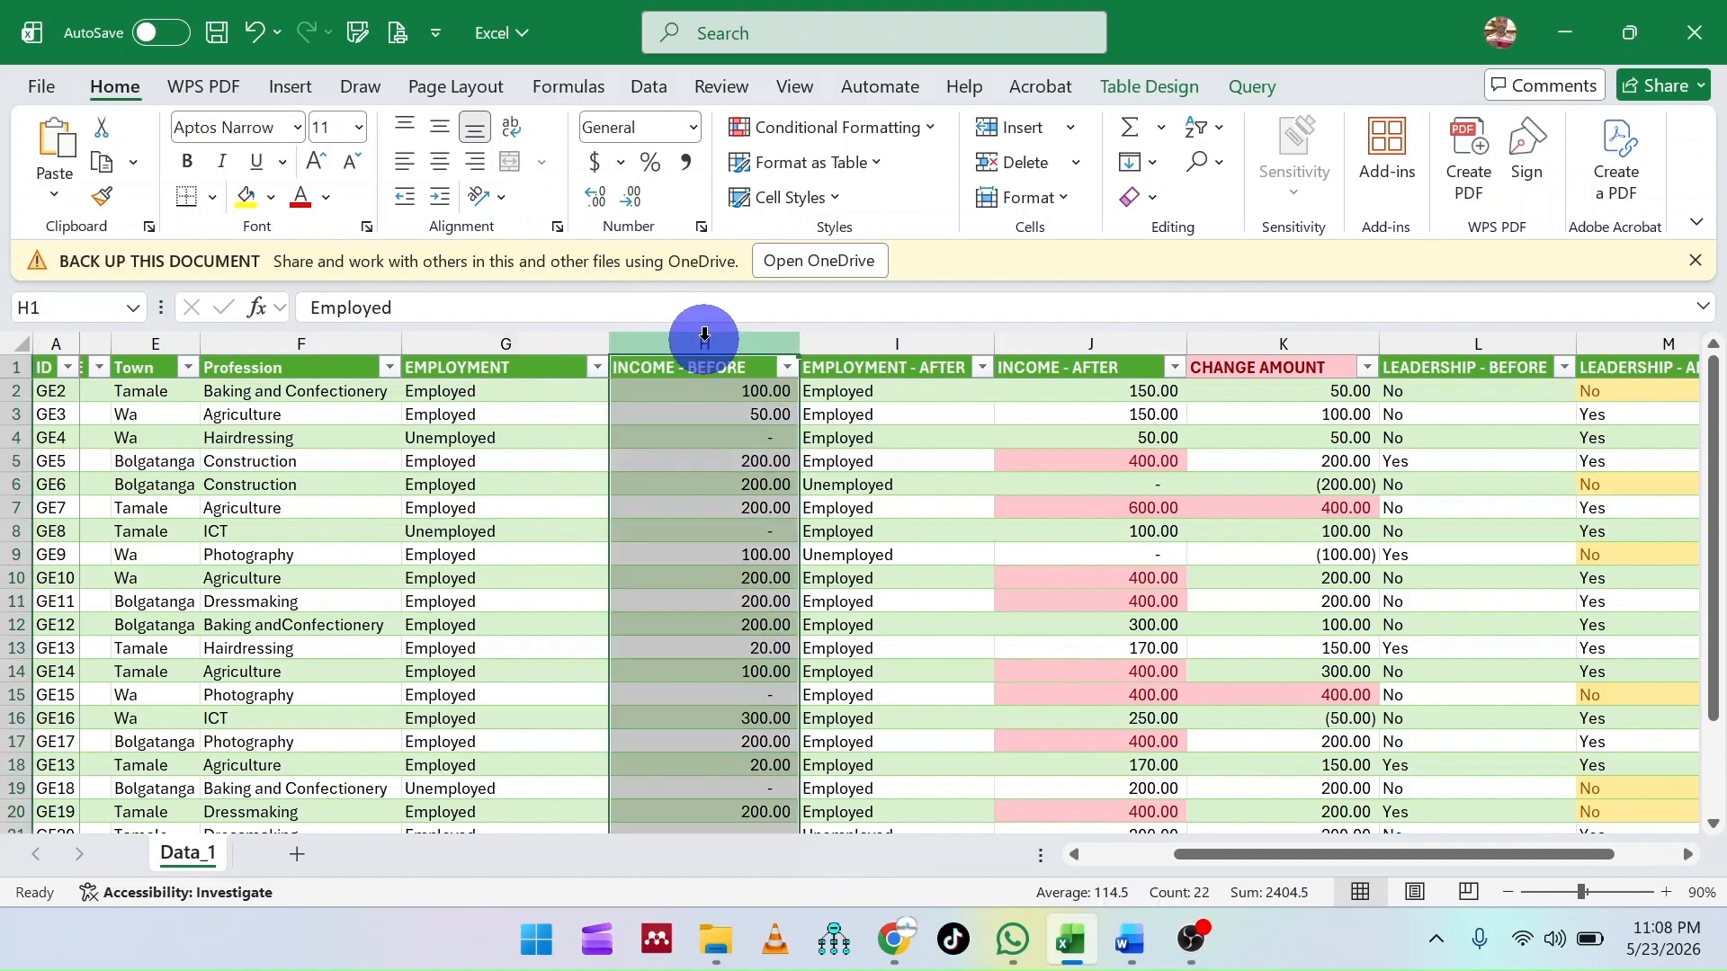
right_click(705, 335)
left_click(785, 611)
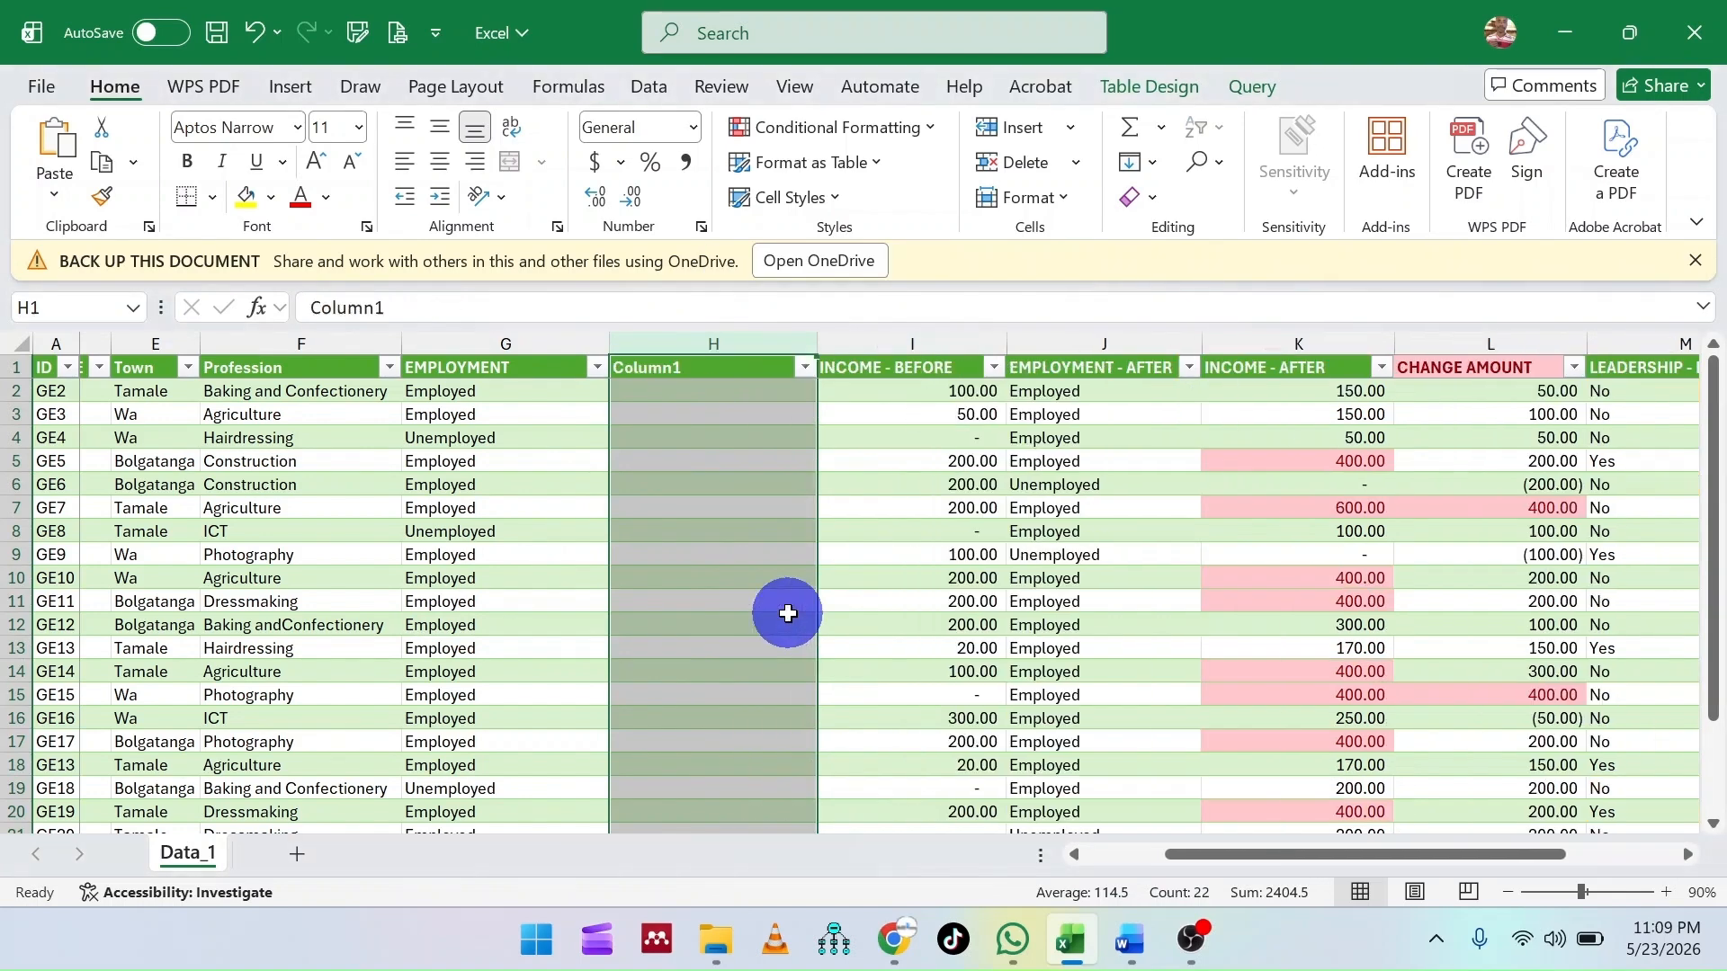
left_click(689, 369)
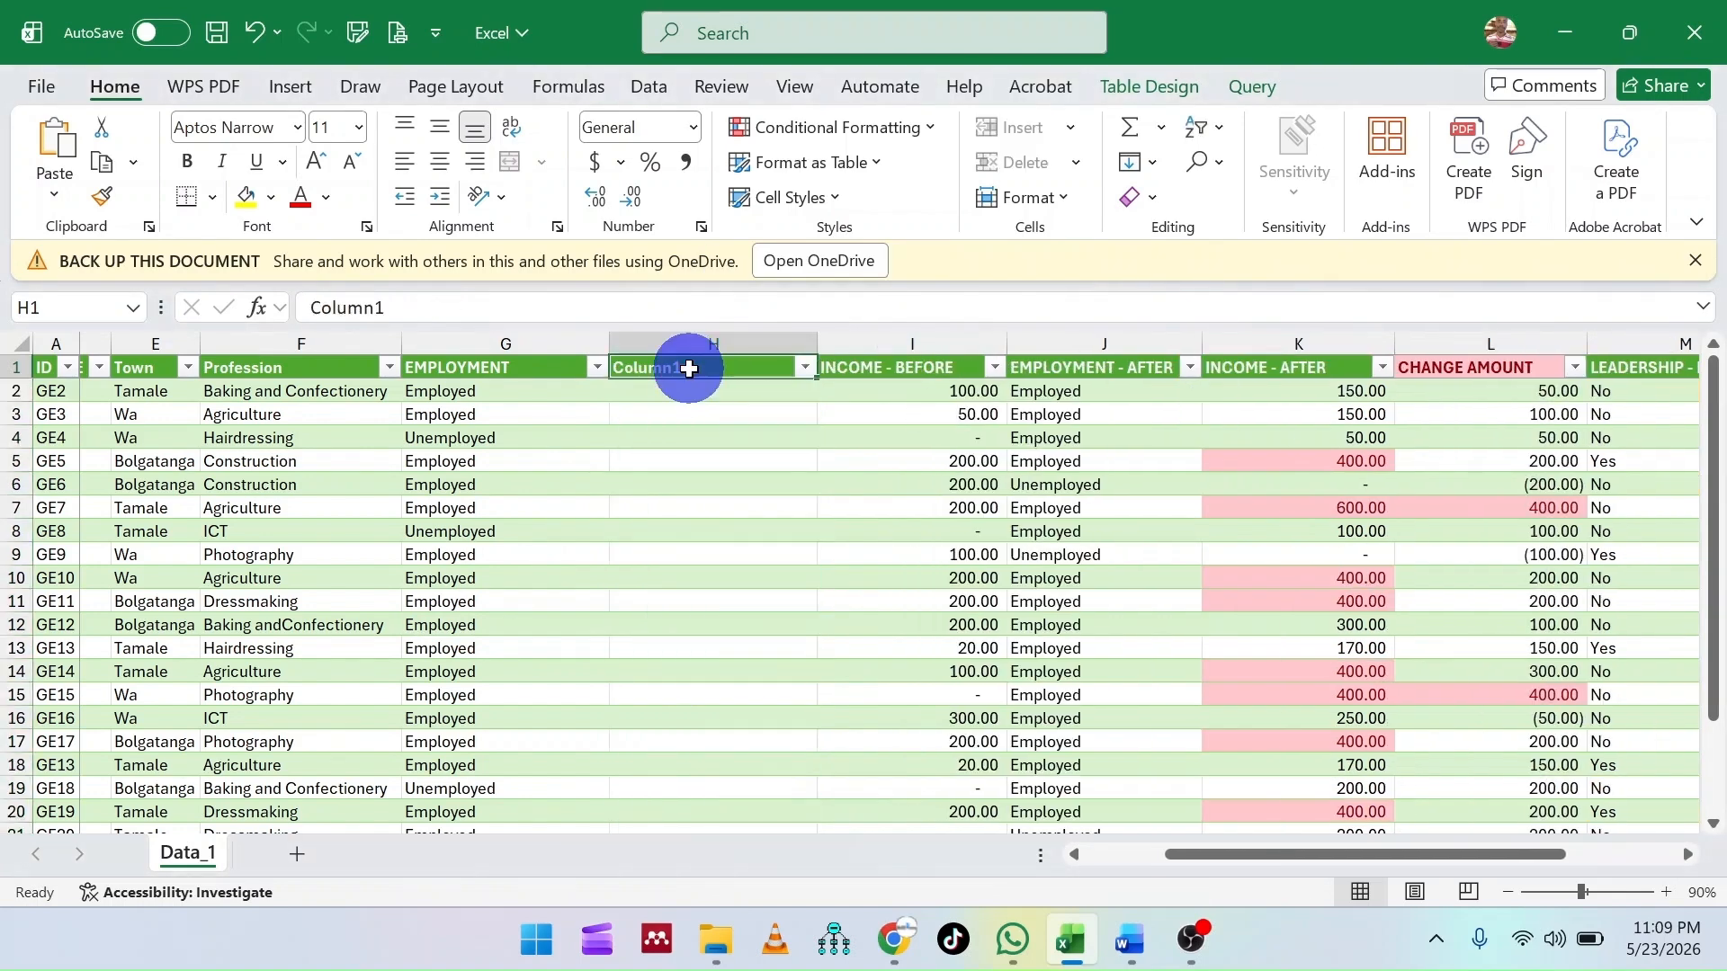
type("Bu")
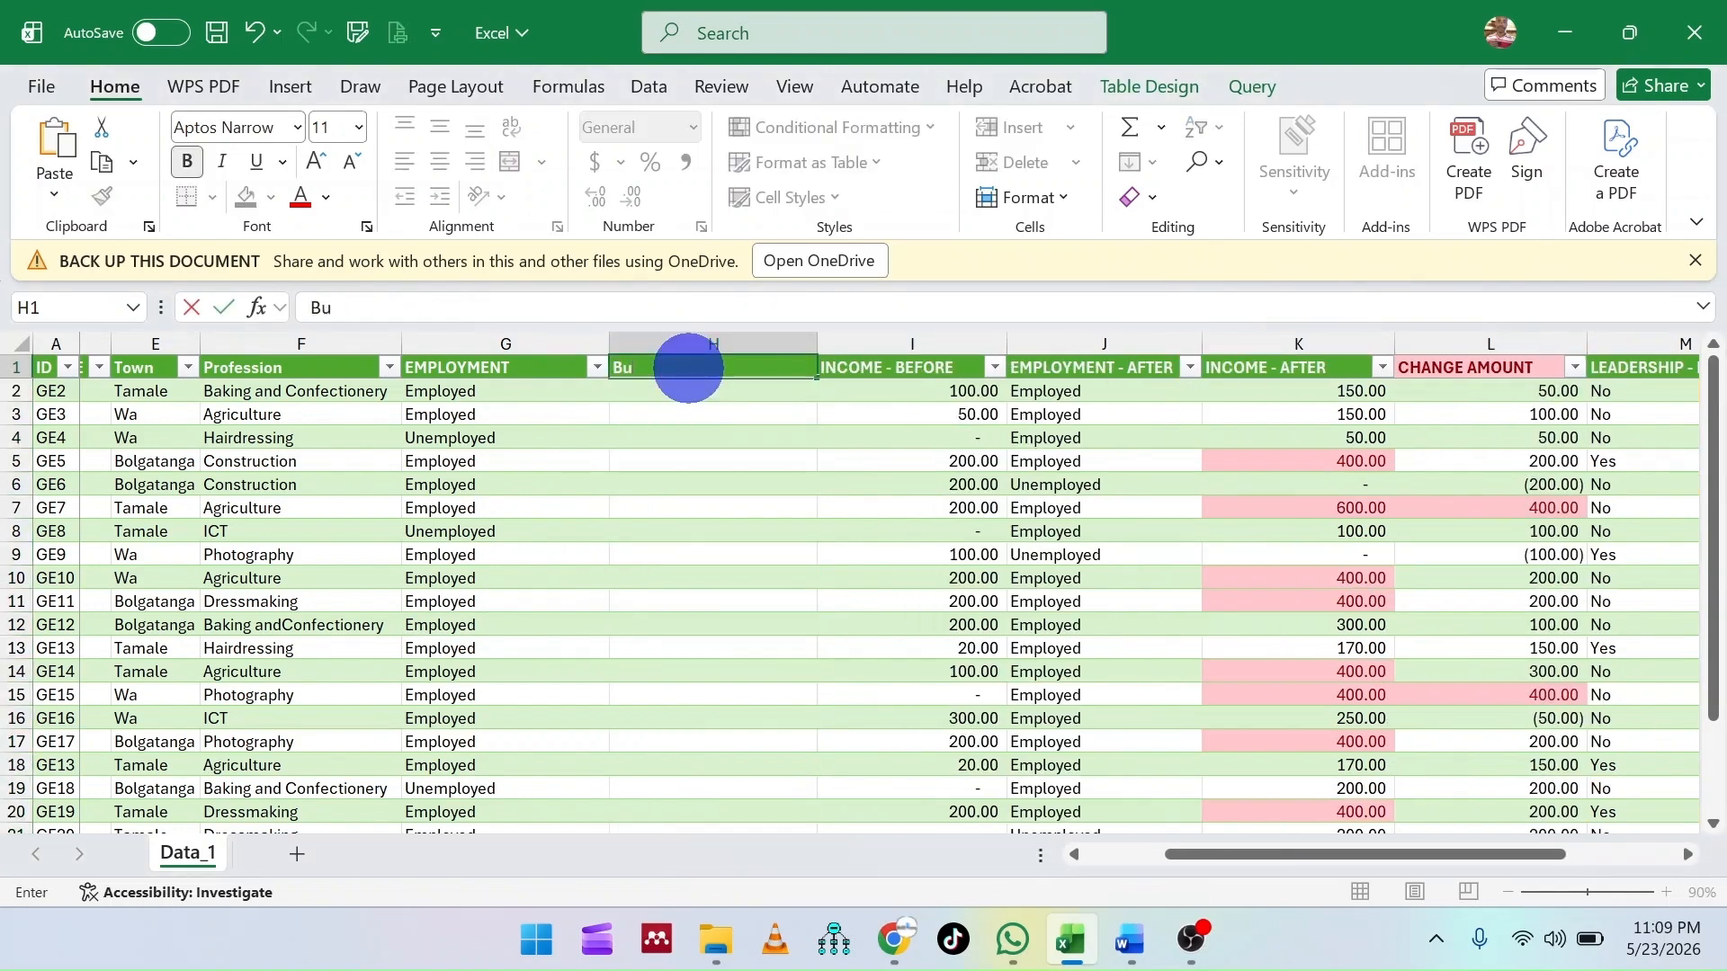
type("sy or Idle")
key("Return")
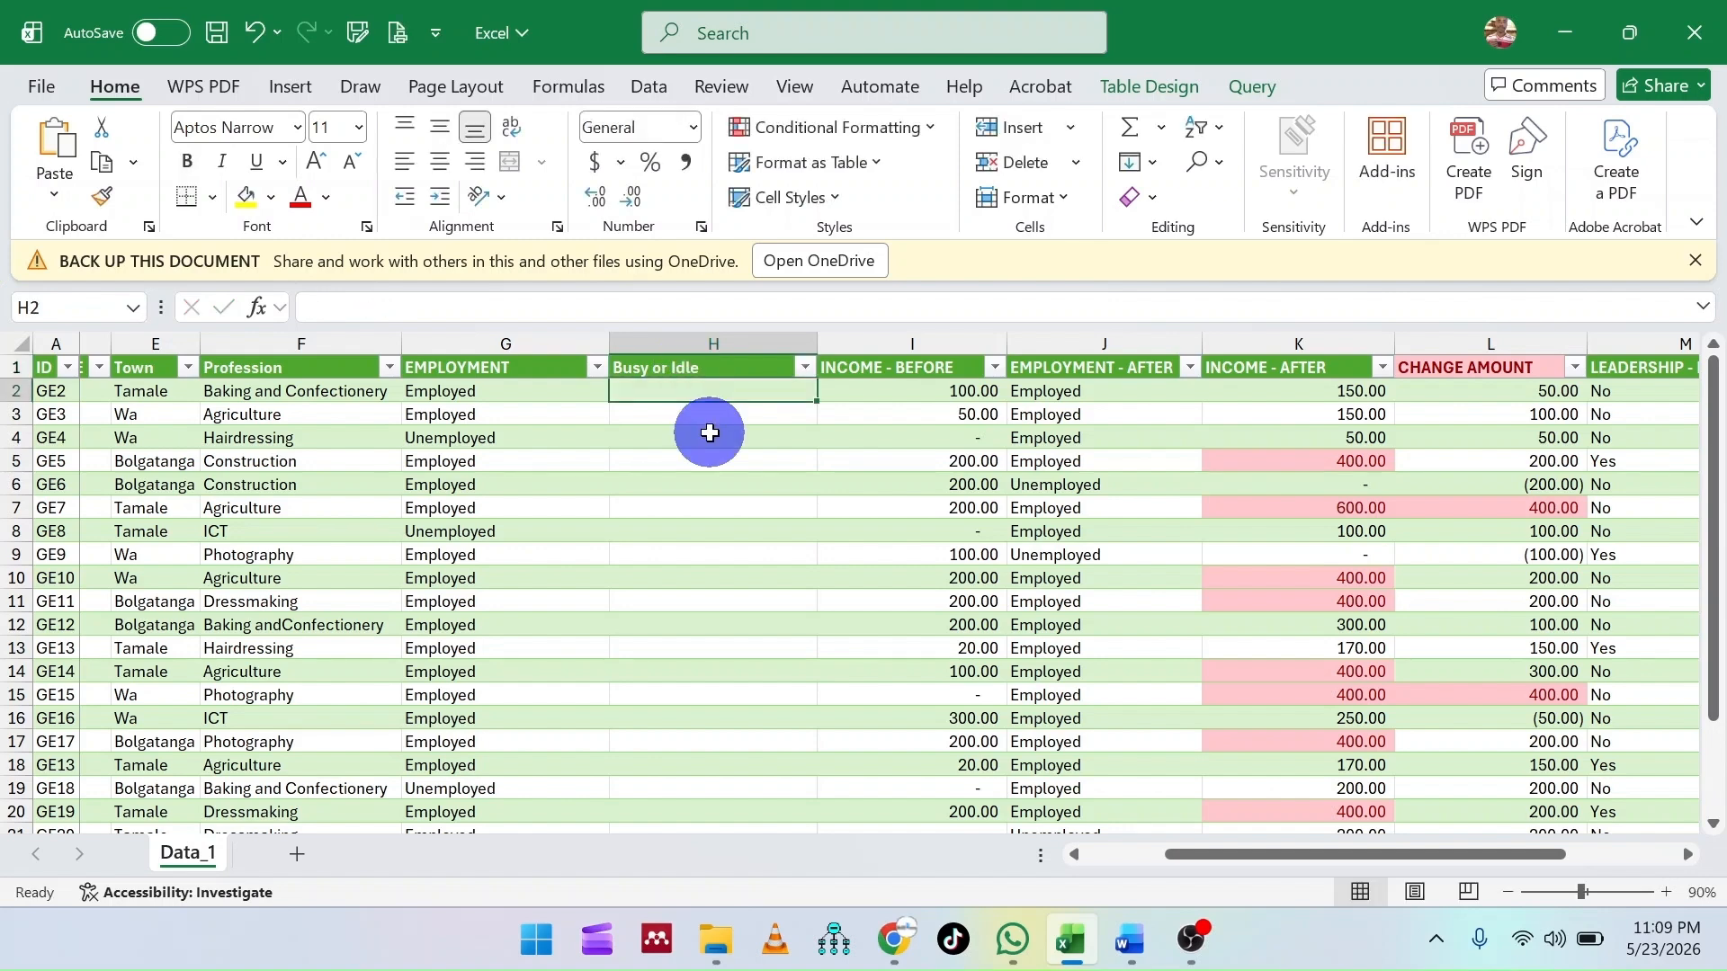
left_click(474, 339)
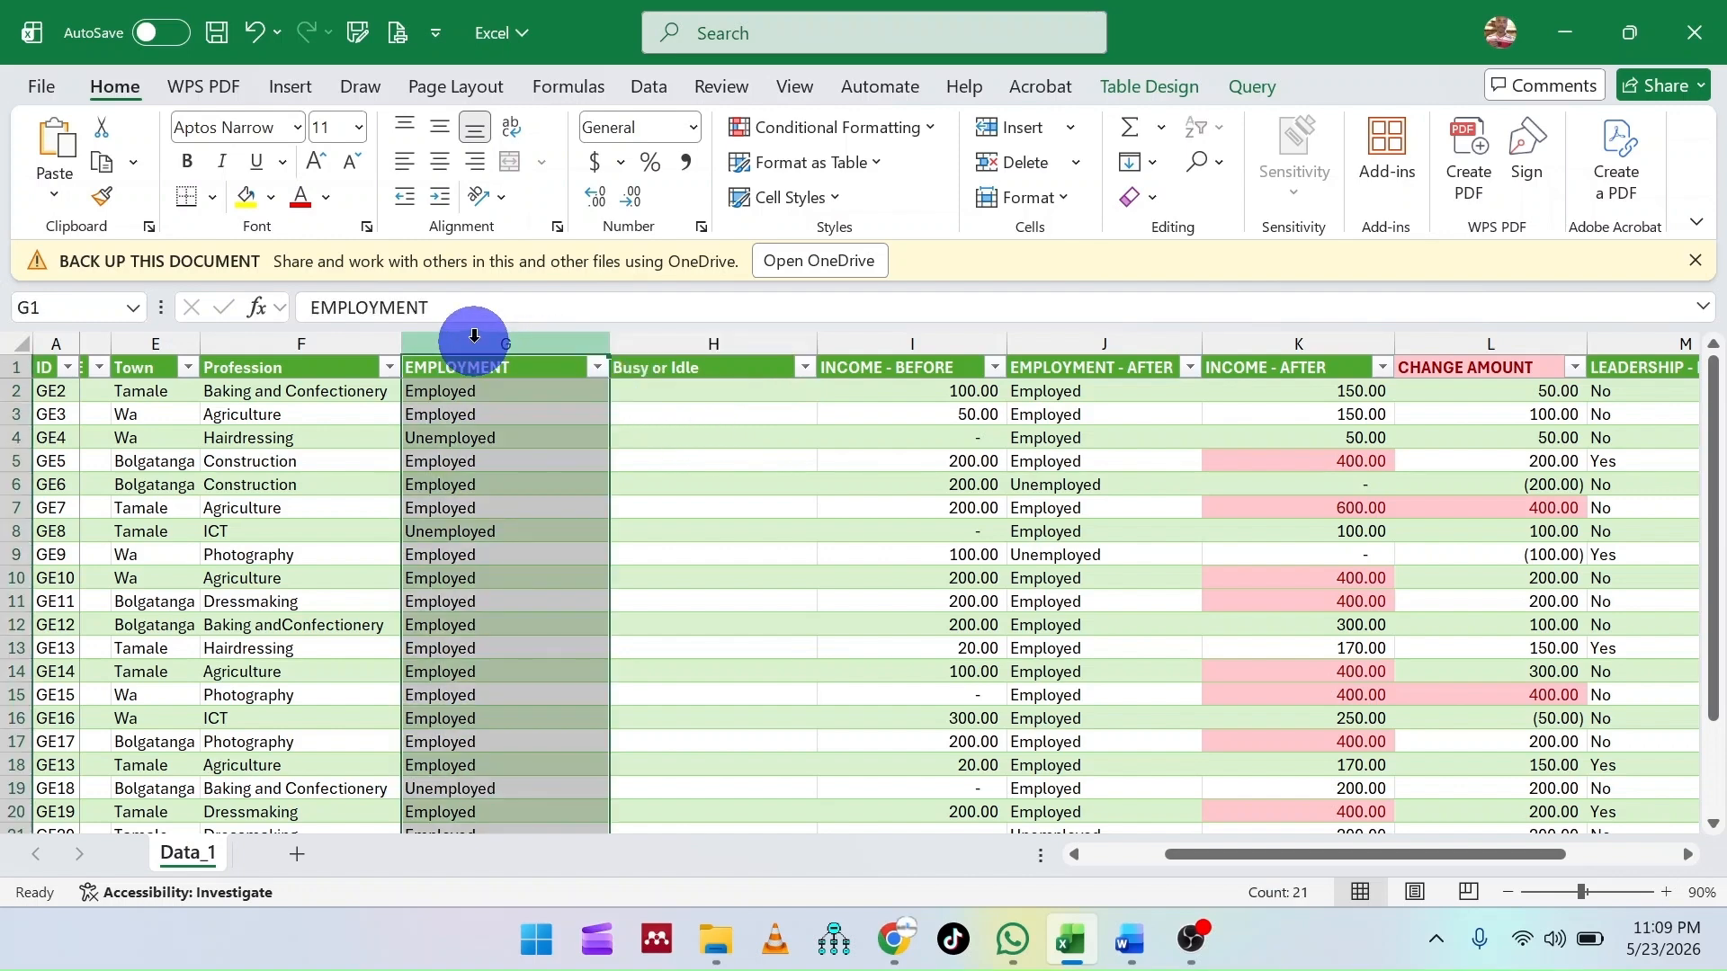
left_click(669, 392)
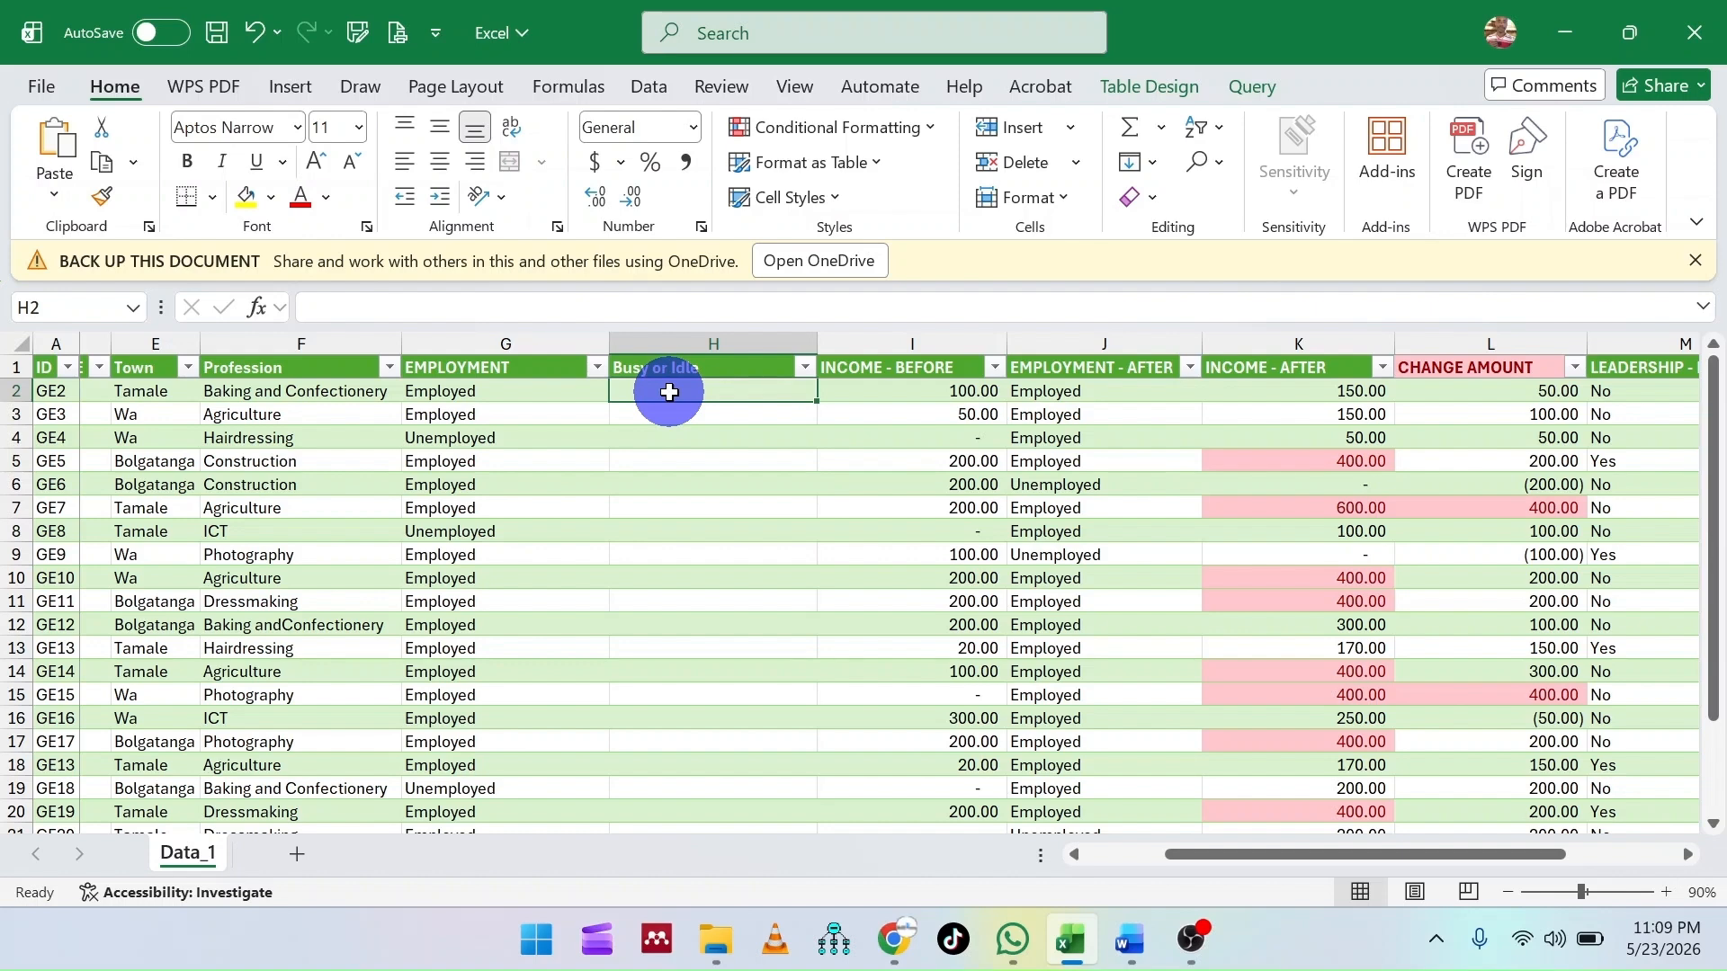
type("=")
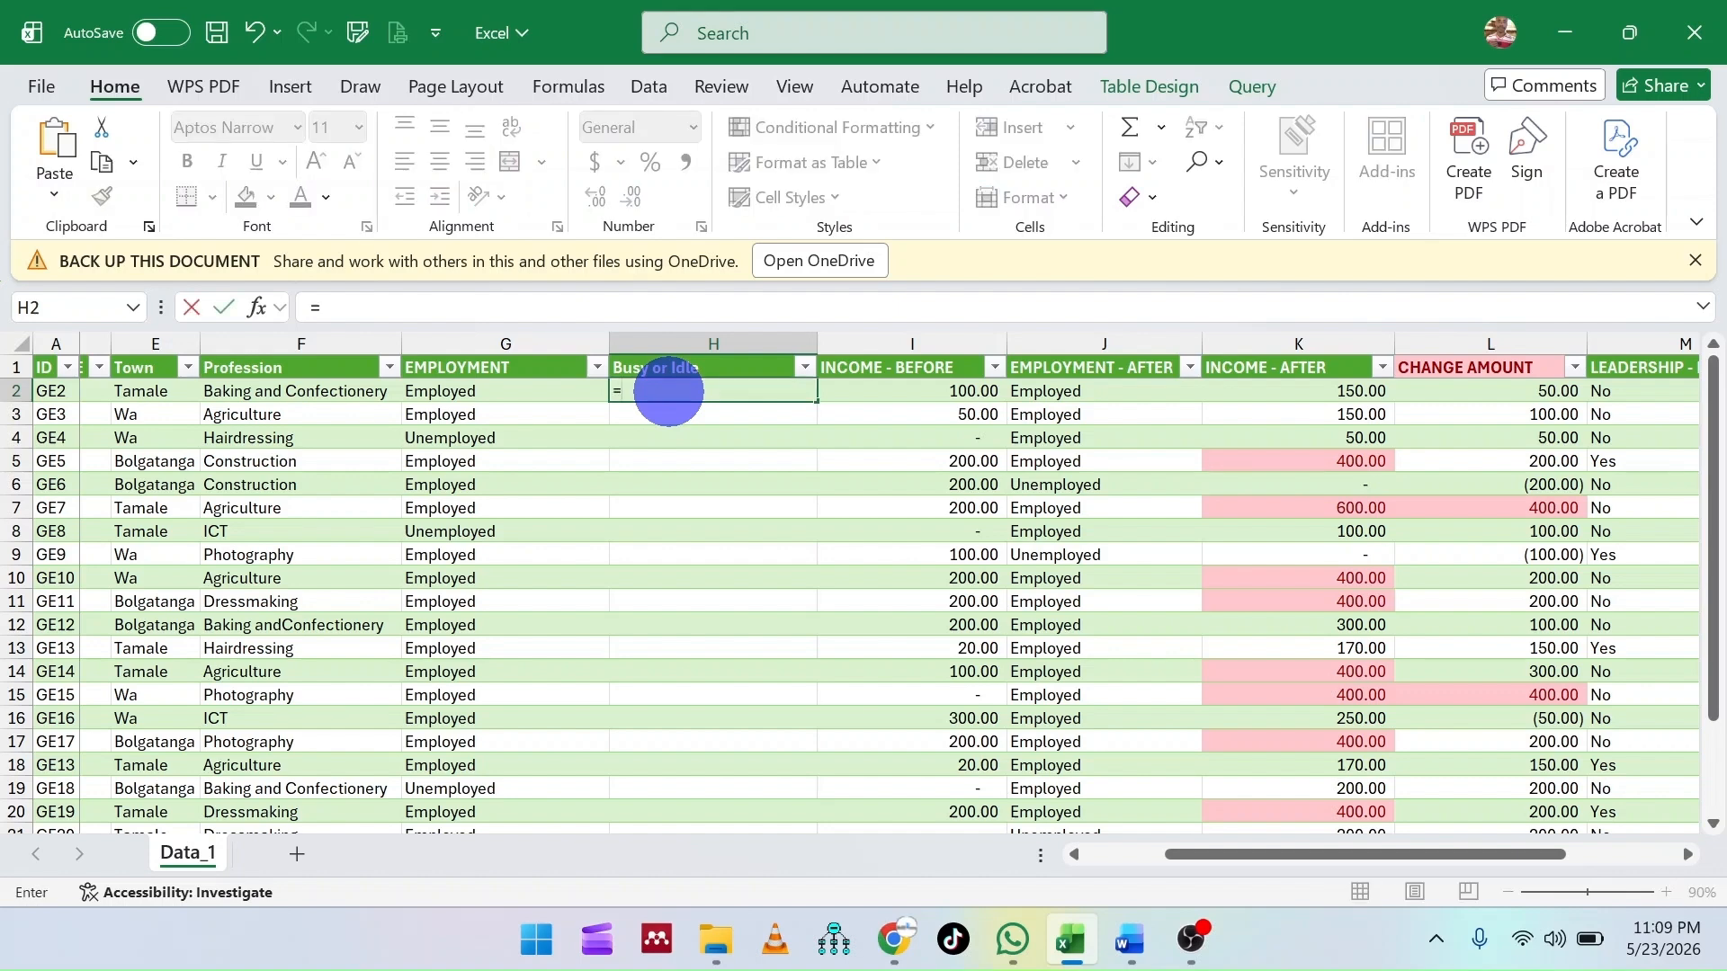
type("if")
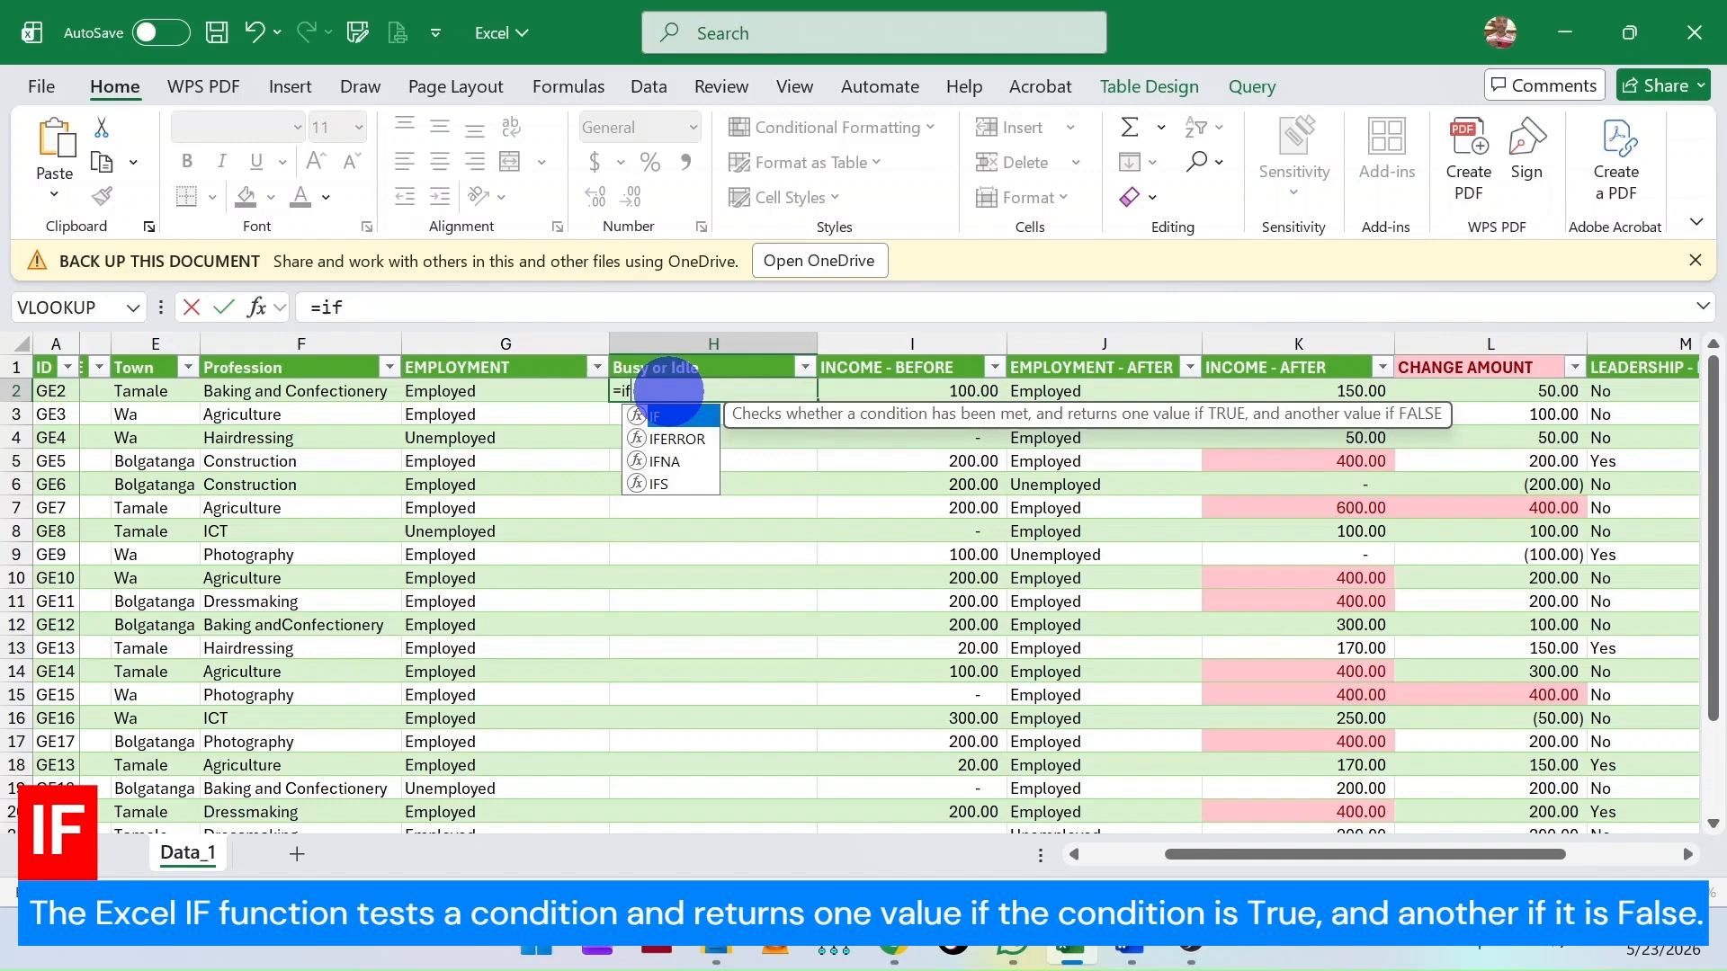
double_click(676, 419)
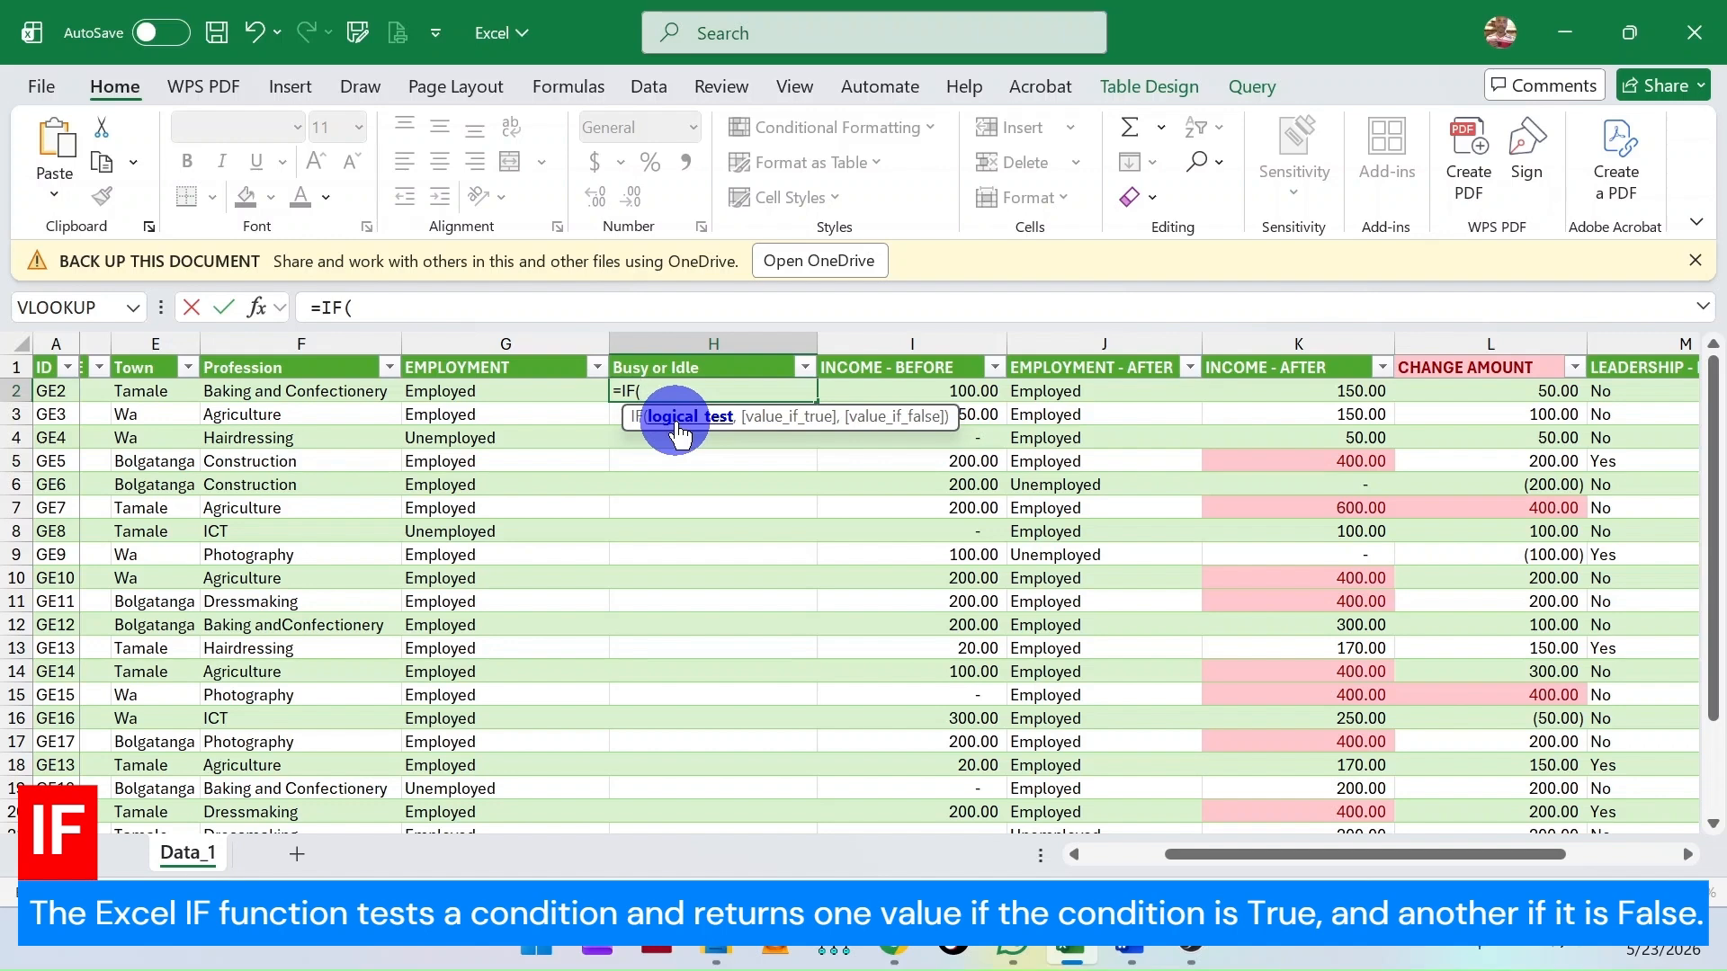
left_click(447, 387)
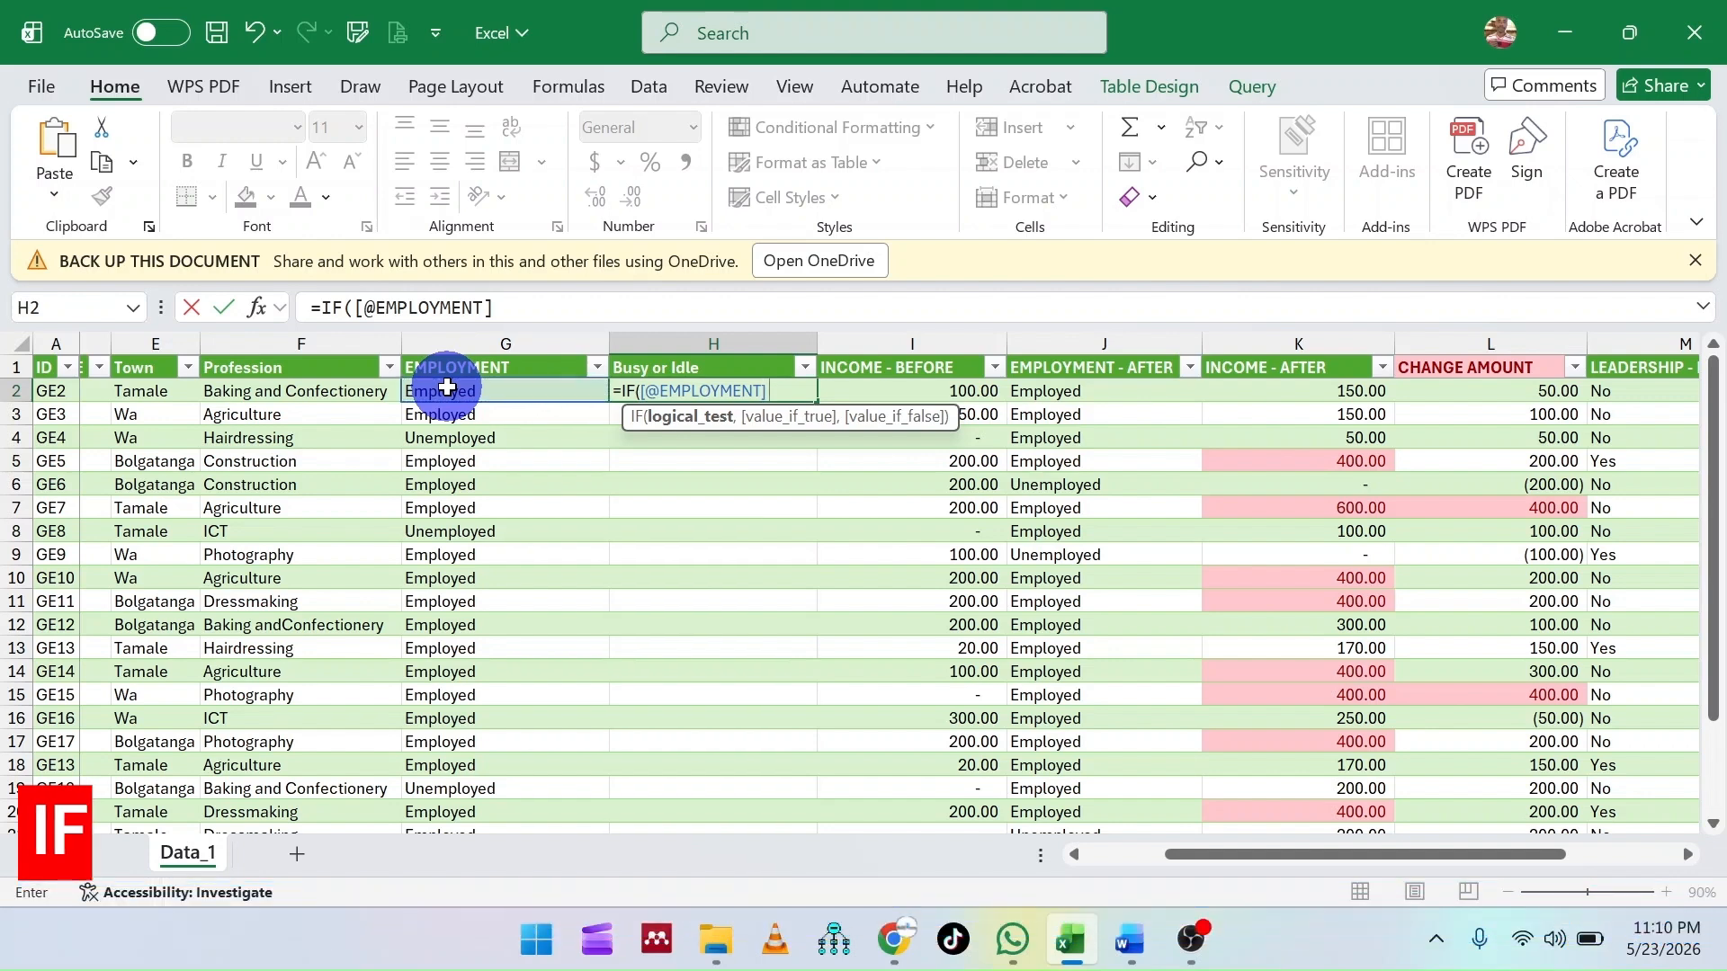
type("=")
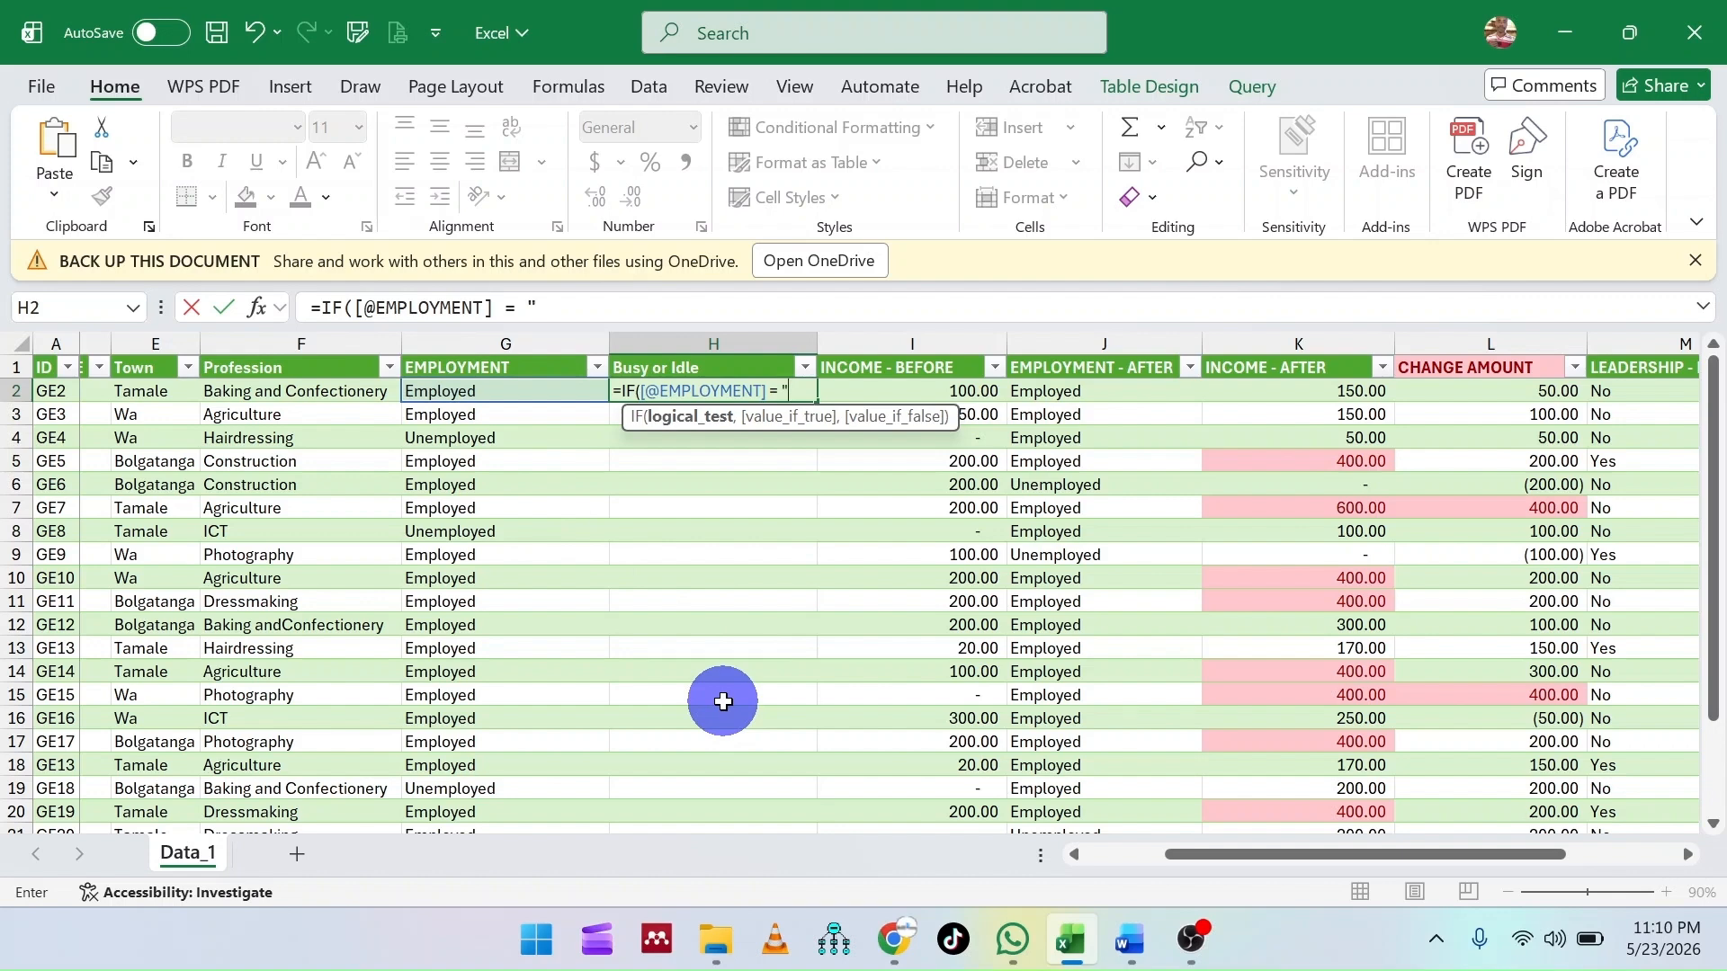
type("Employed")
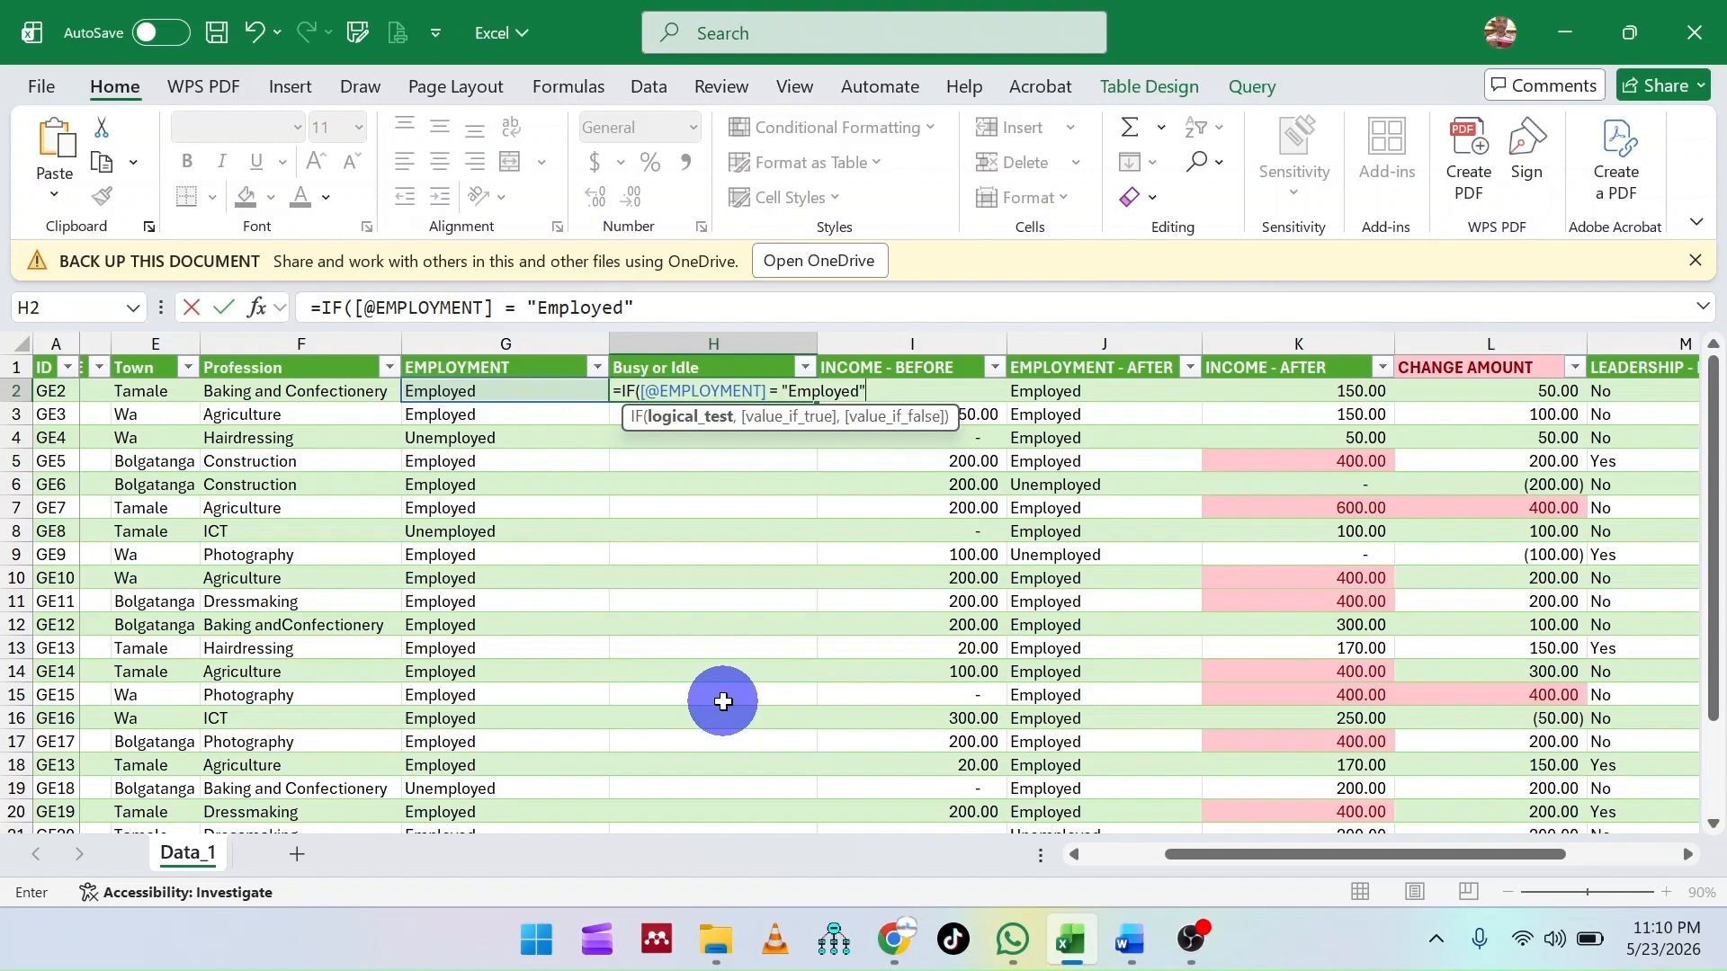
type(",")
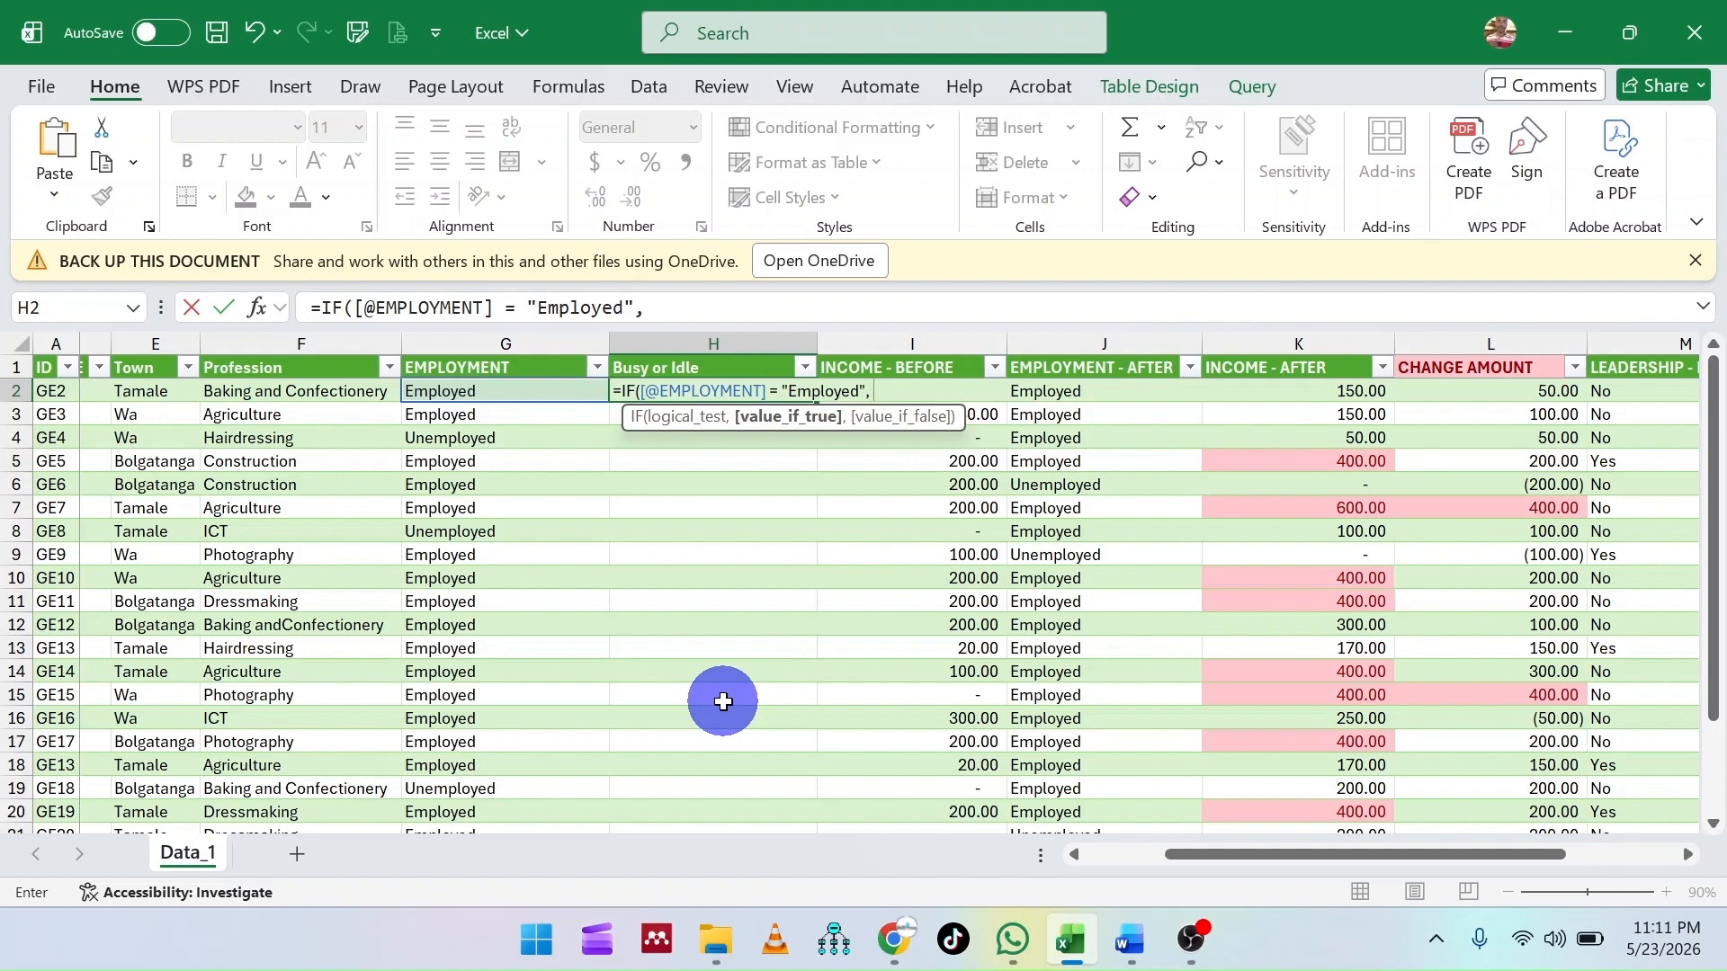
- Add "Busy Person" as the IF formula's value if true
type("\"Busy Person")
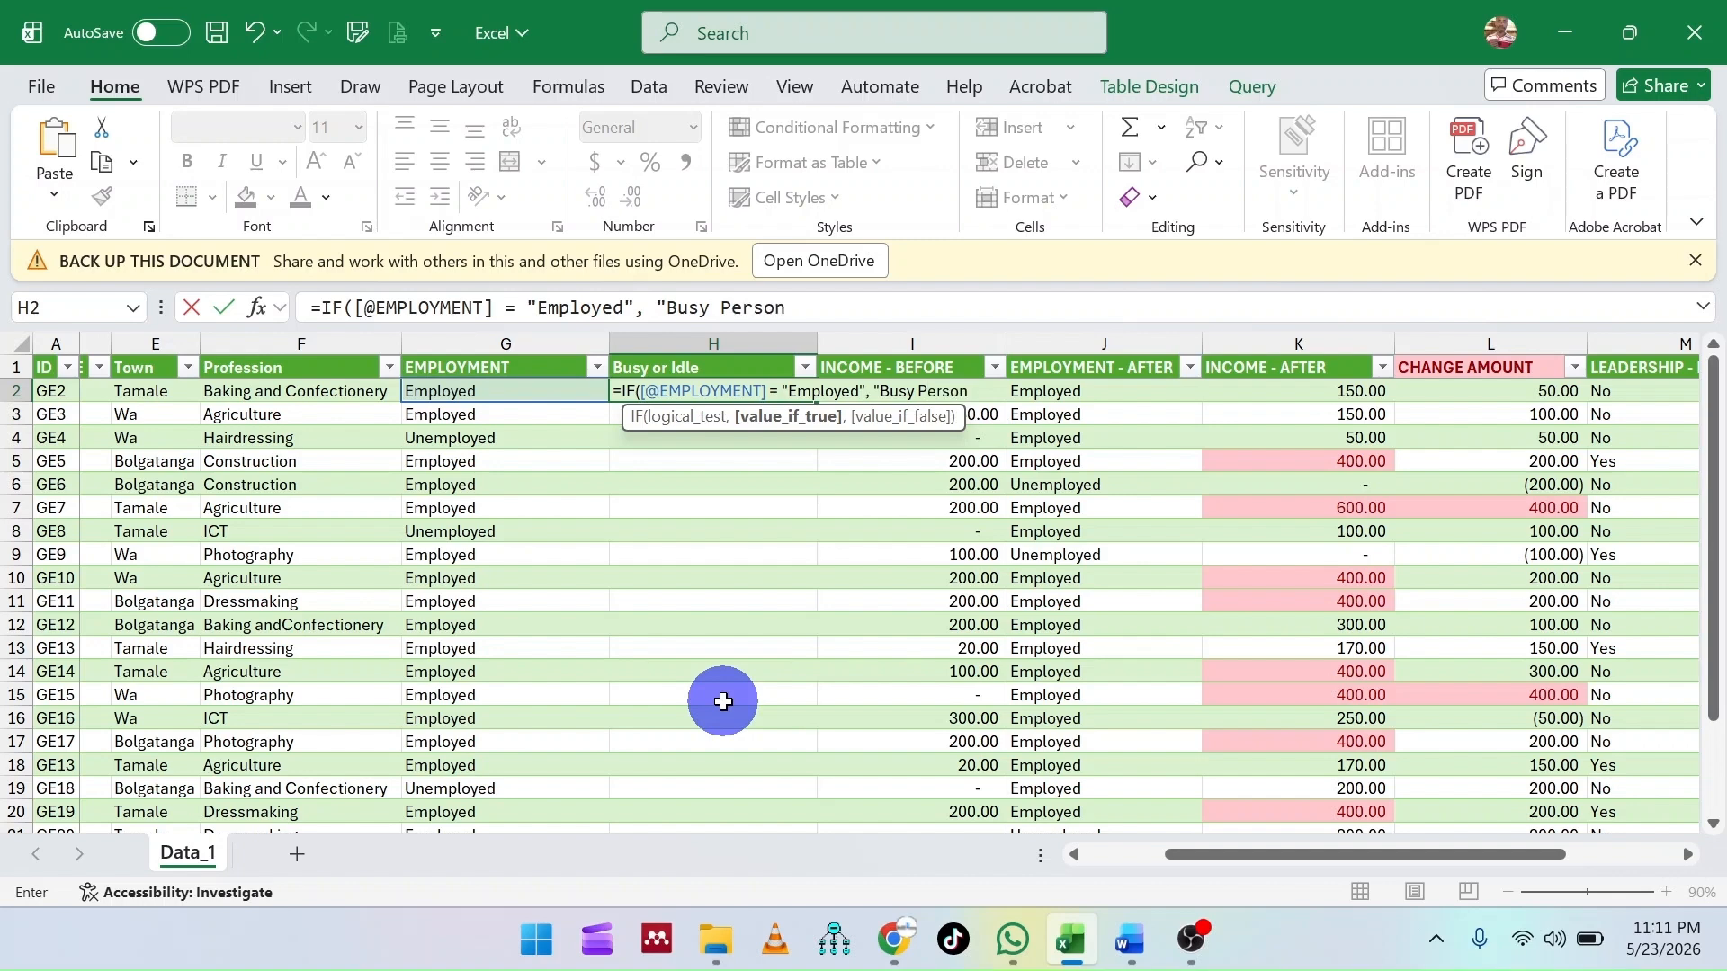
type("\",")
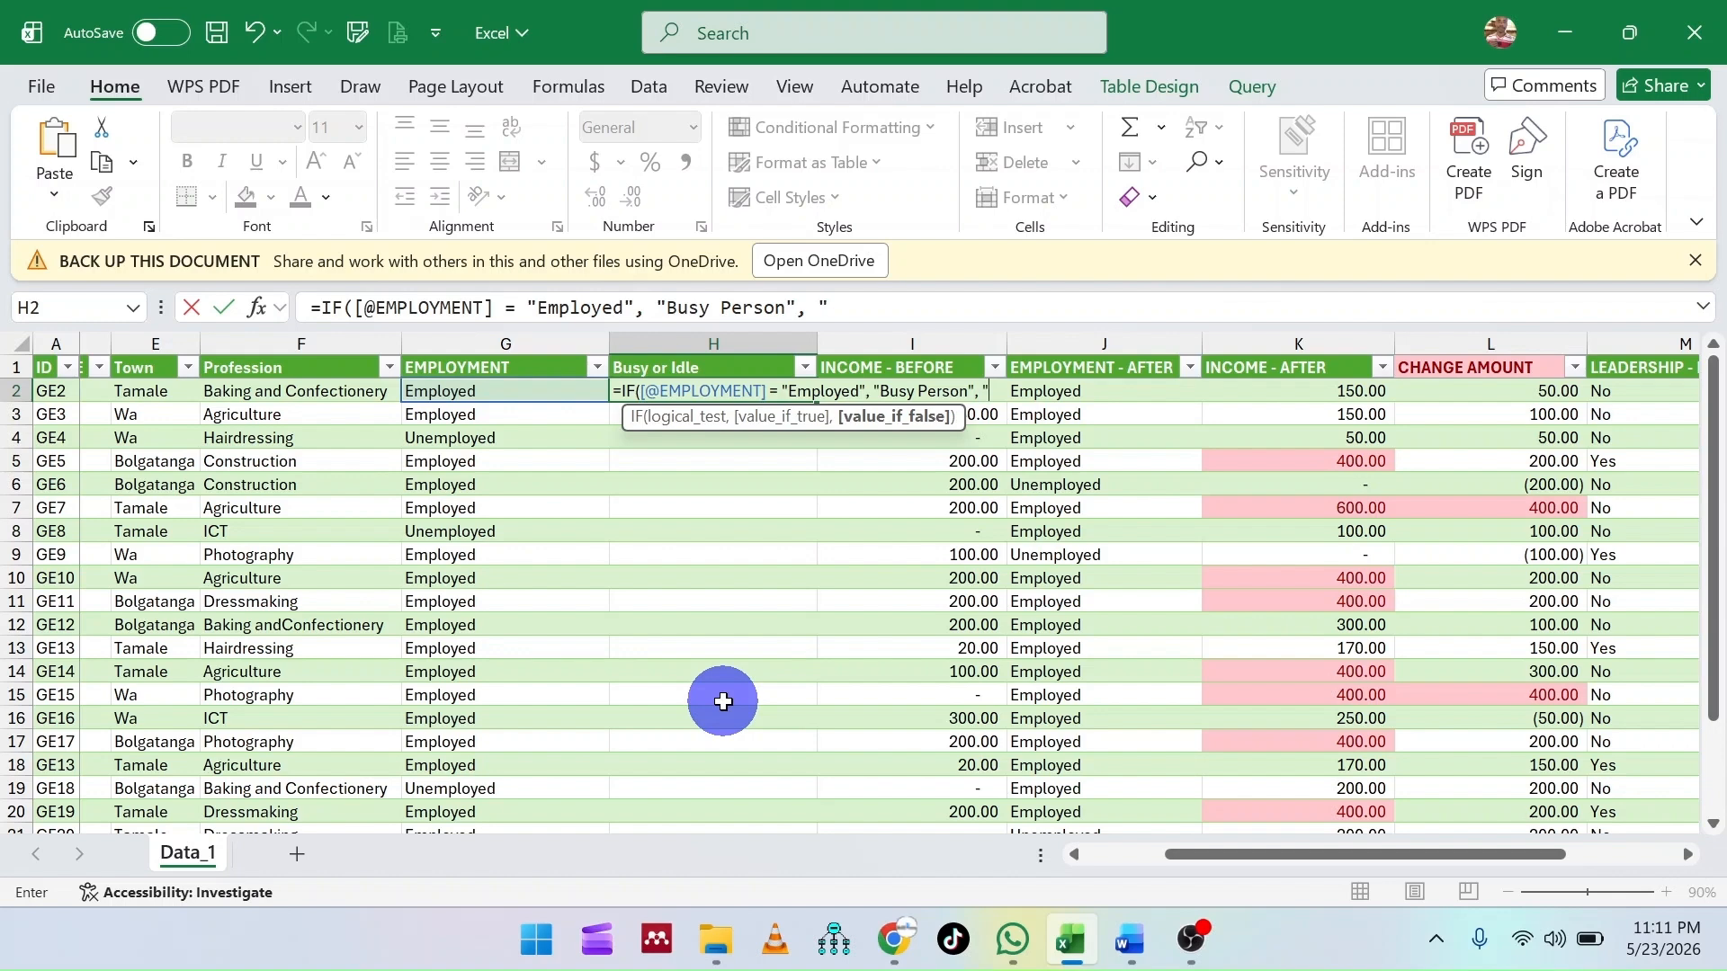
- Add "Idle Person" as the value if false, close the IF formula and enter it for the Busy or Idle column
type("\"Idle Persp")
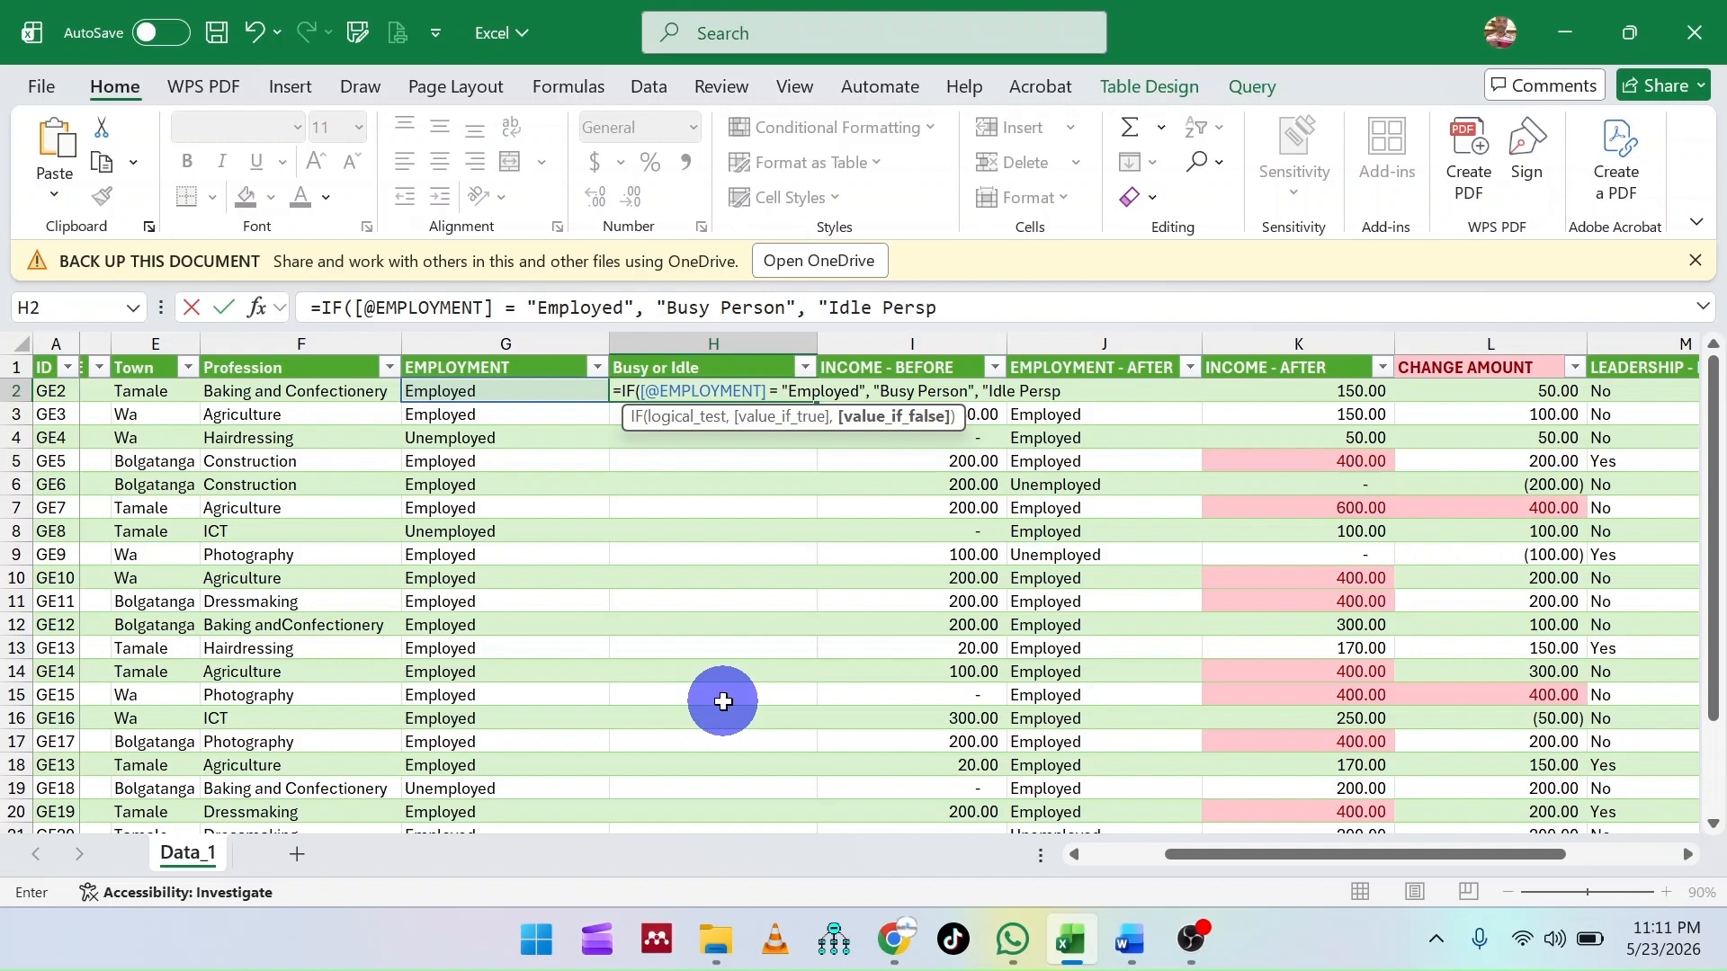
key("BackSpace")
type("on\")")
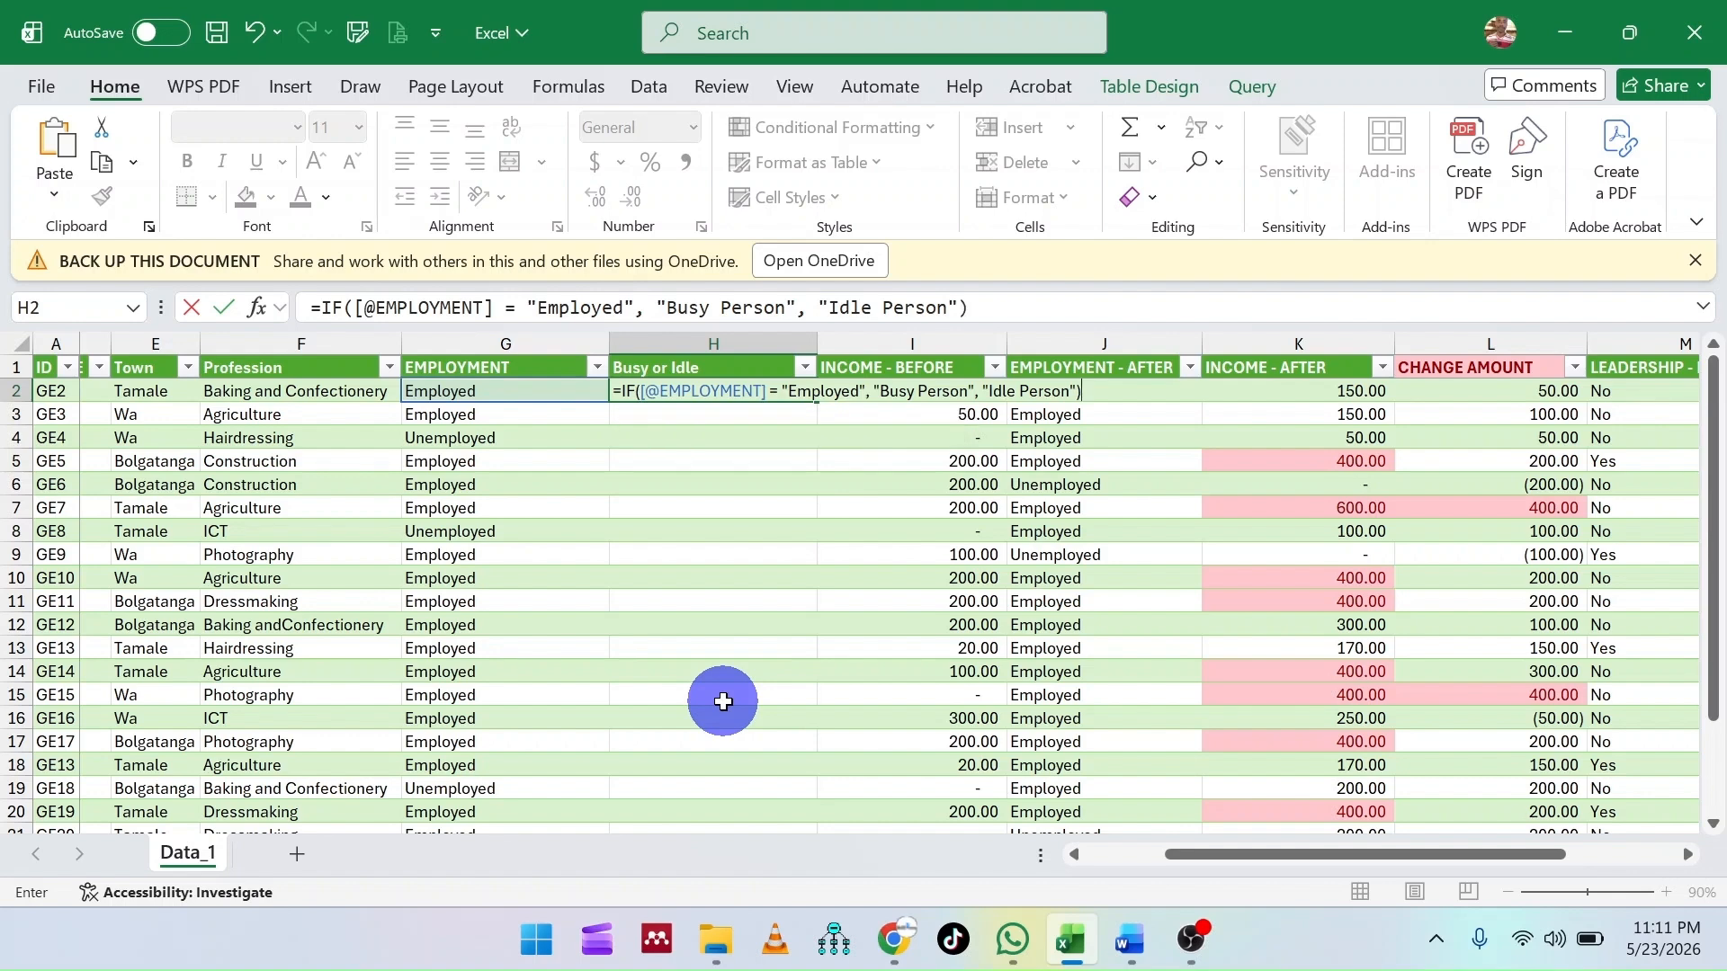
key("Return")
key("Down")
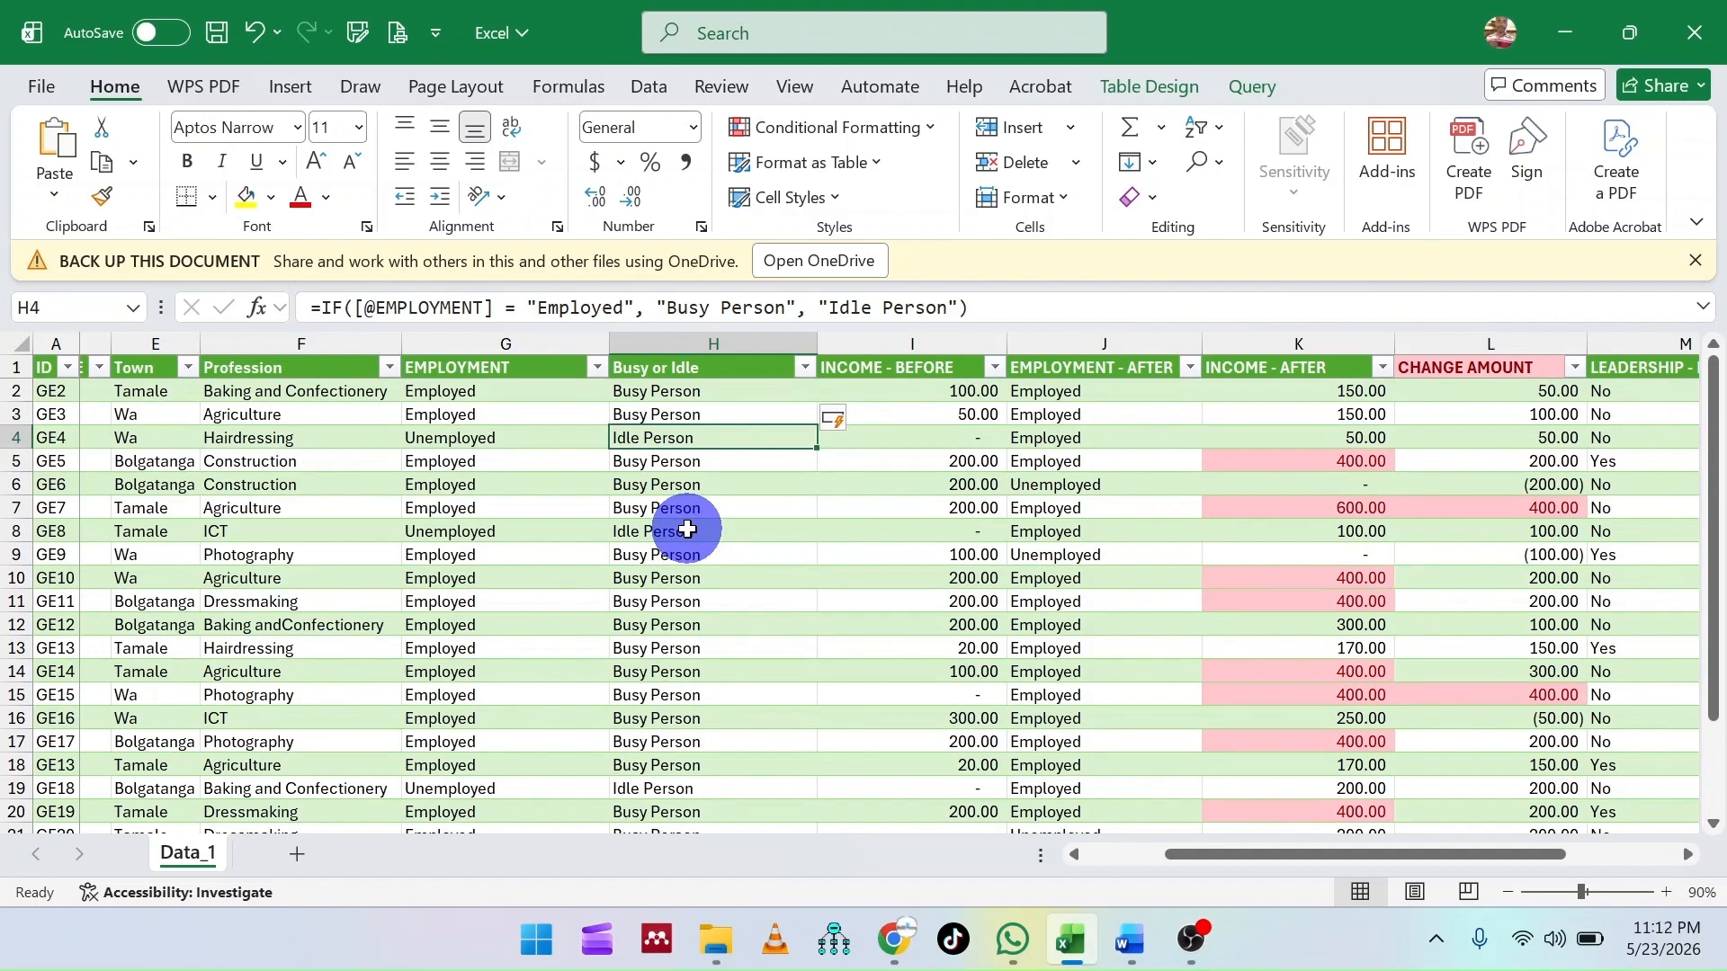
- Examine the rest of the table, including the Busy or Idle results and the INCOME - AFTER amounts
left_click(898, 646)
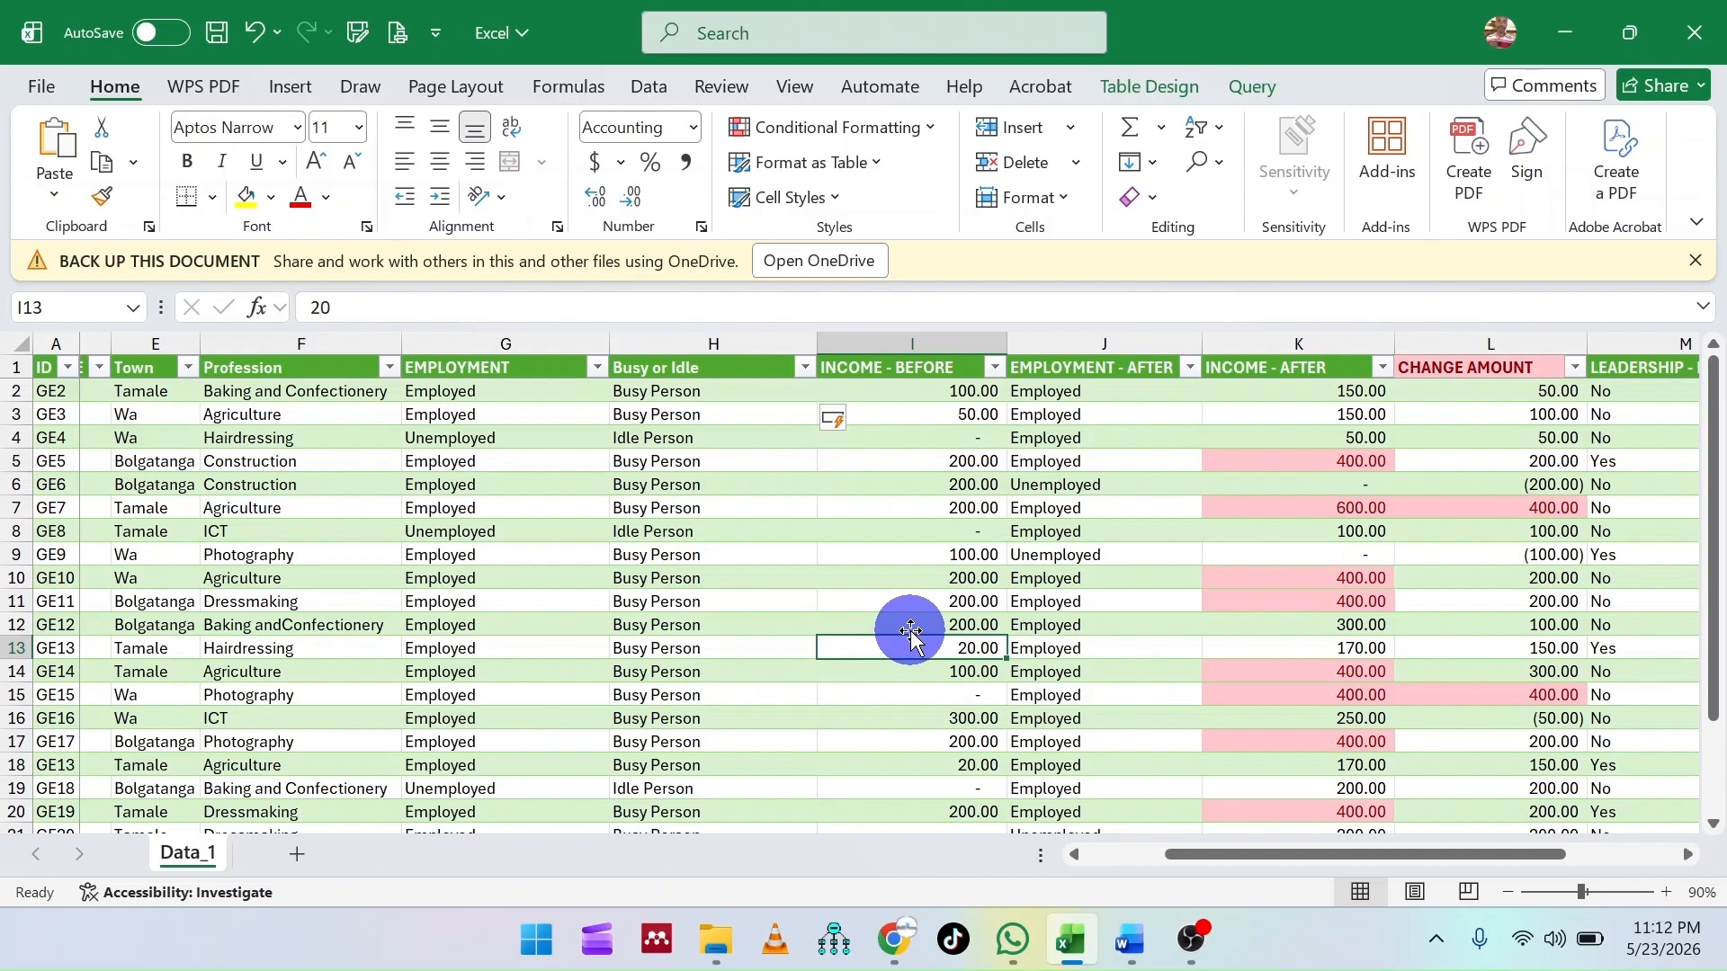
scroll(911, 632, "down", 1)
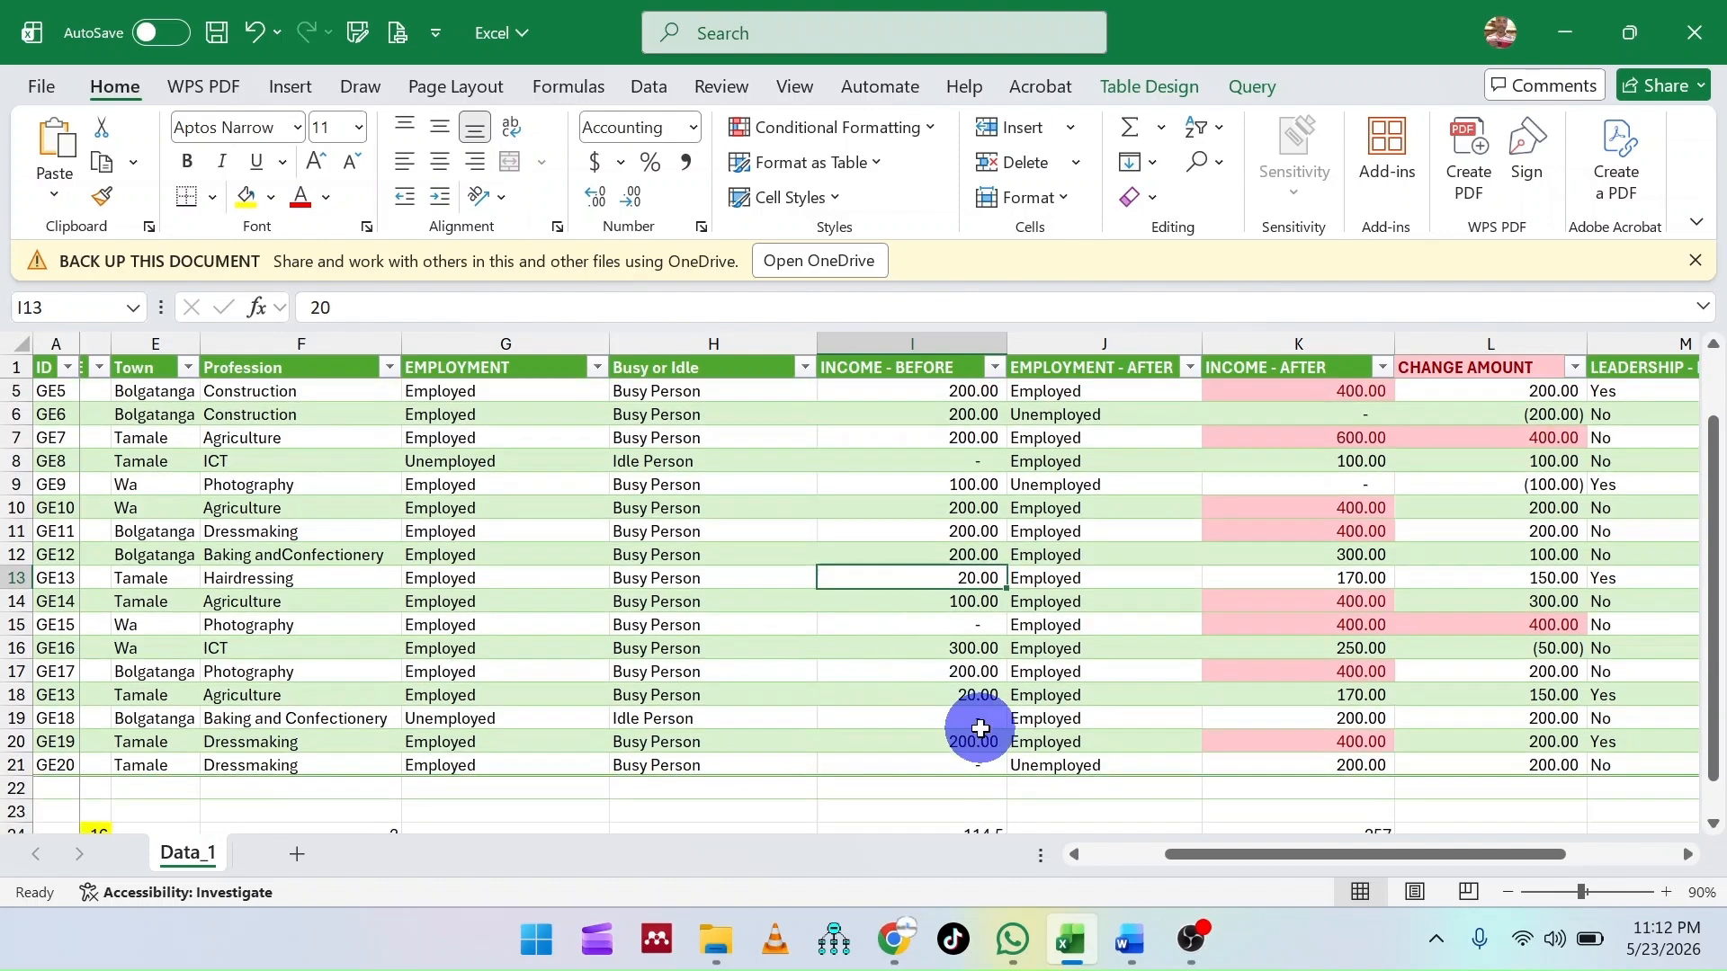
scroll(979, 737, "down", 1)
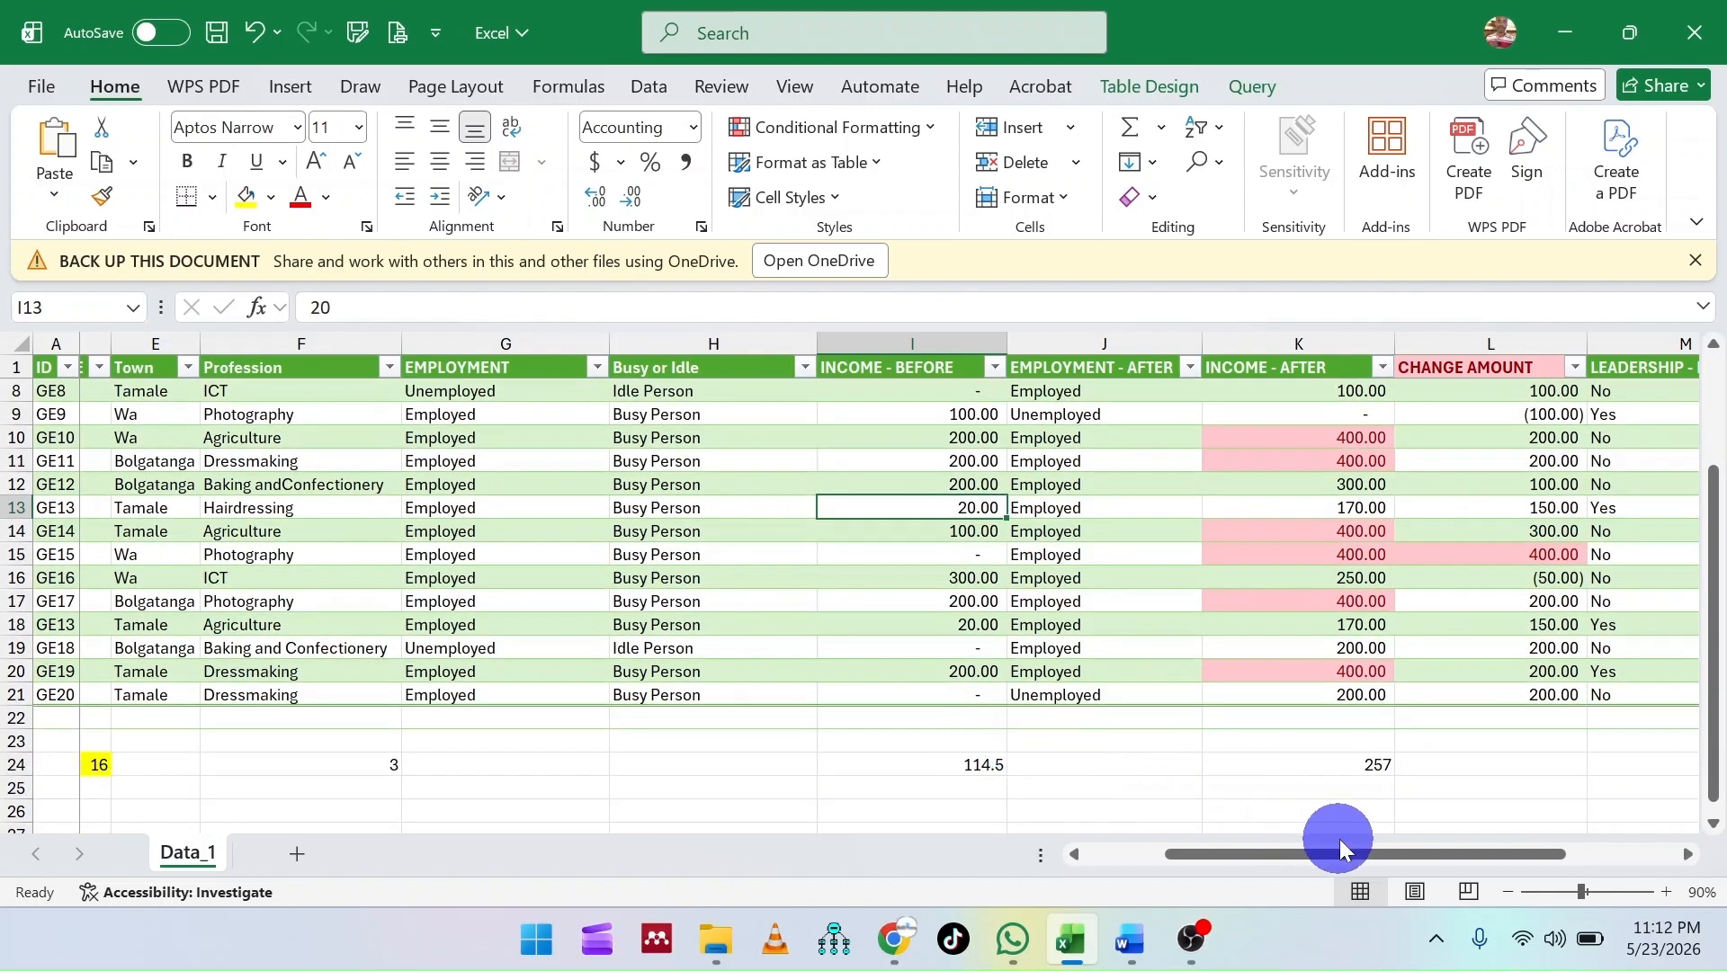
left_click_drag(1340, 846, 1465, 855)
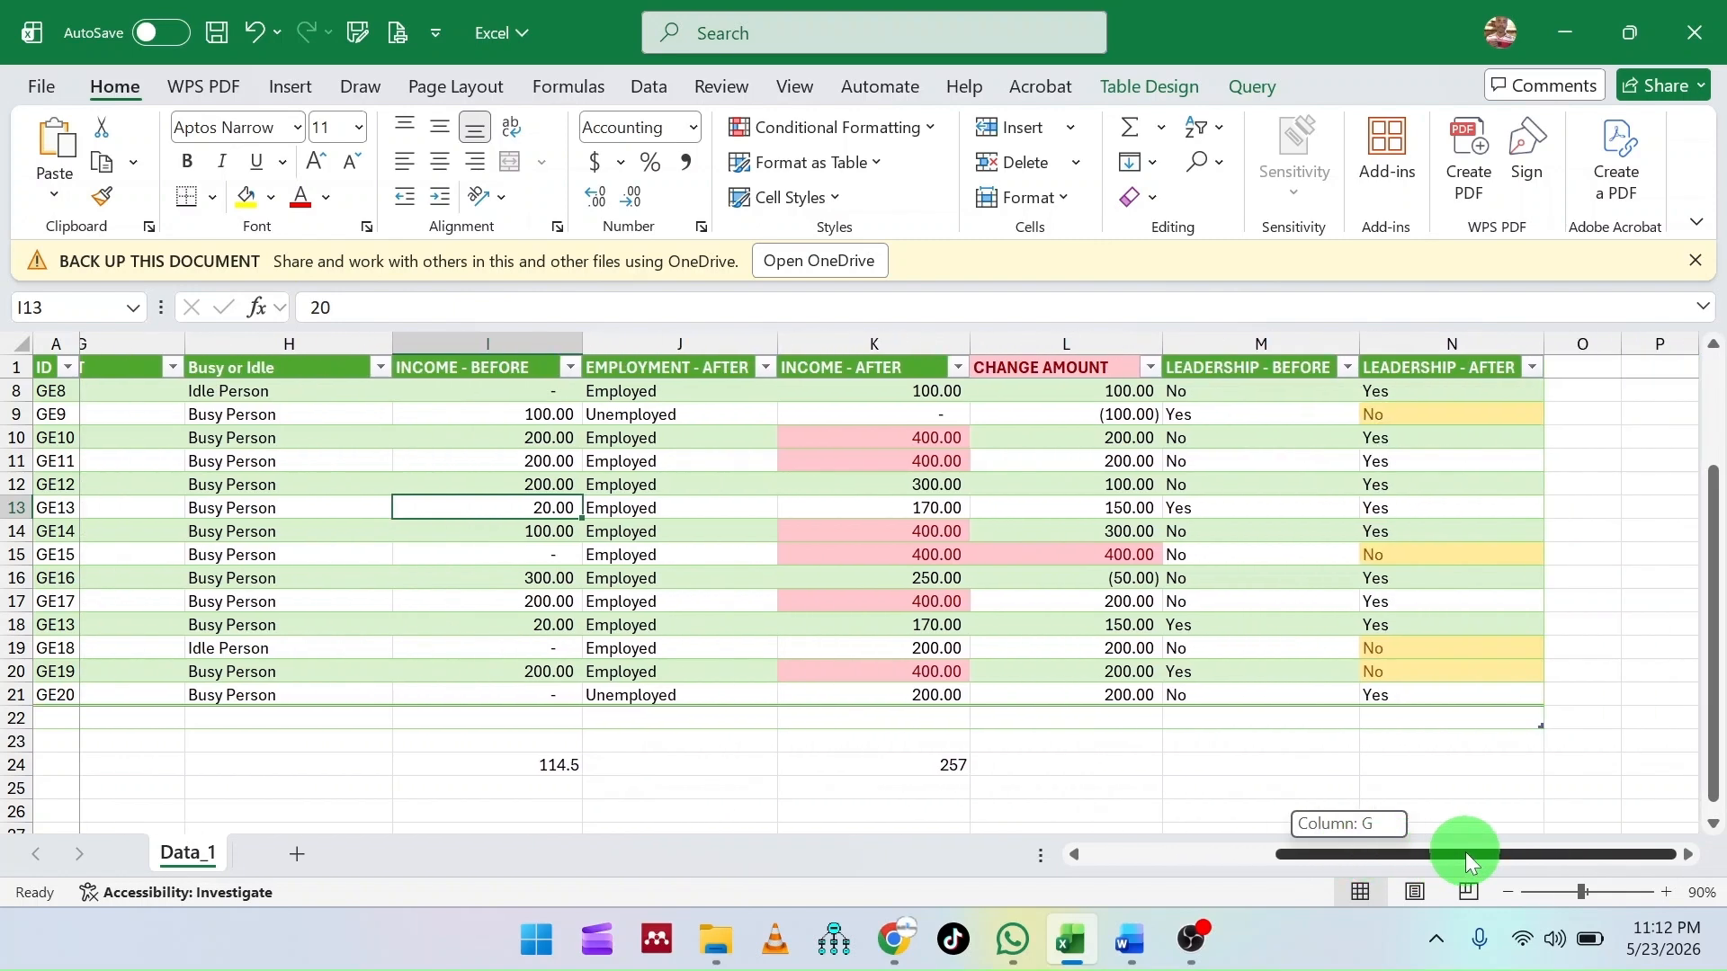
left_click(1106, 744)
scroll(1106, 744, "up", 2)
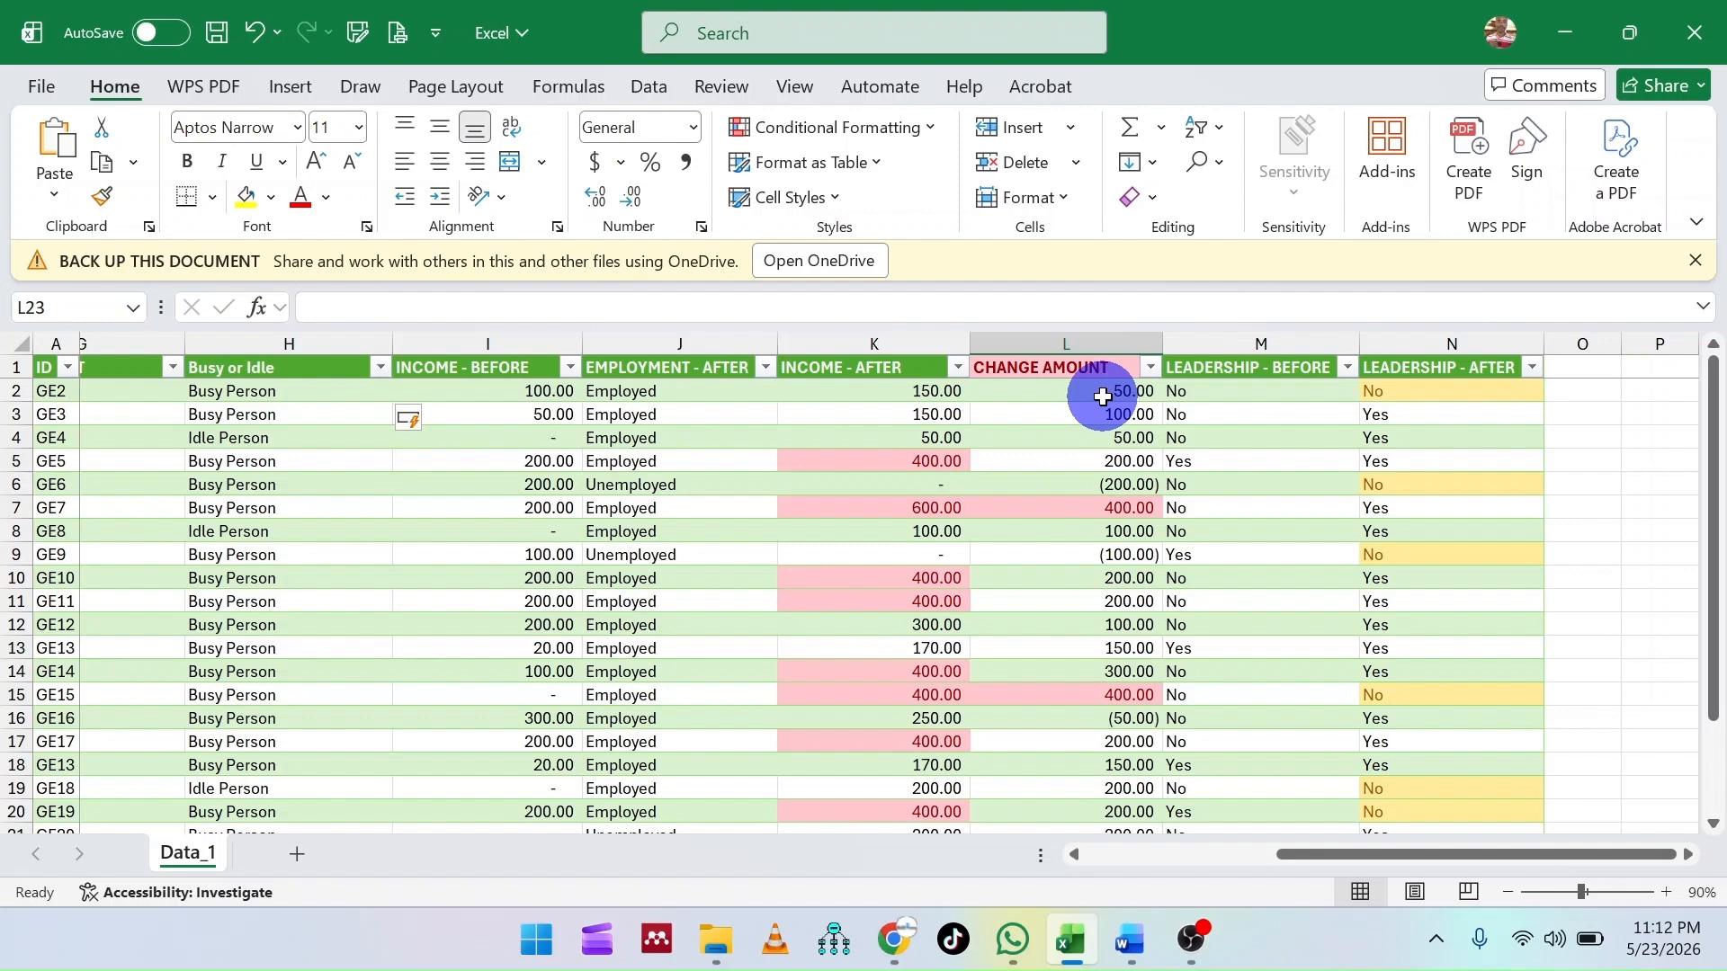
left_click(898, 396)
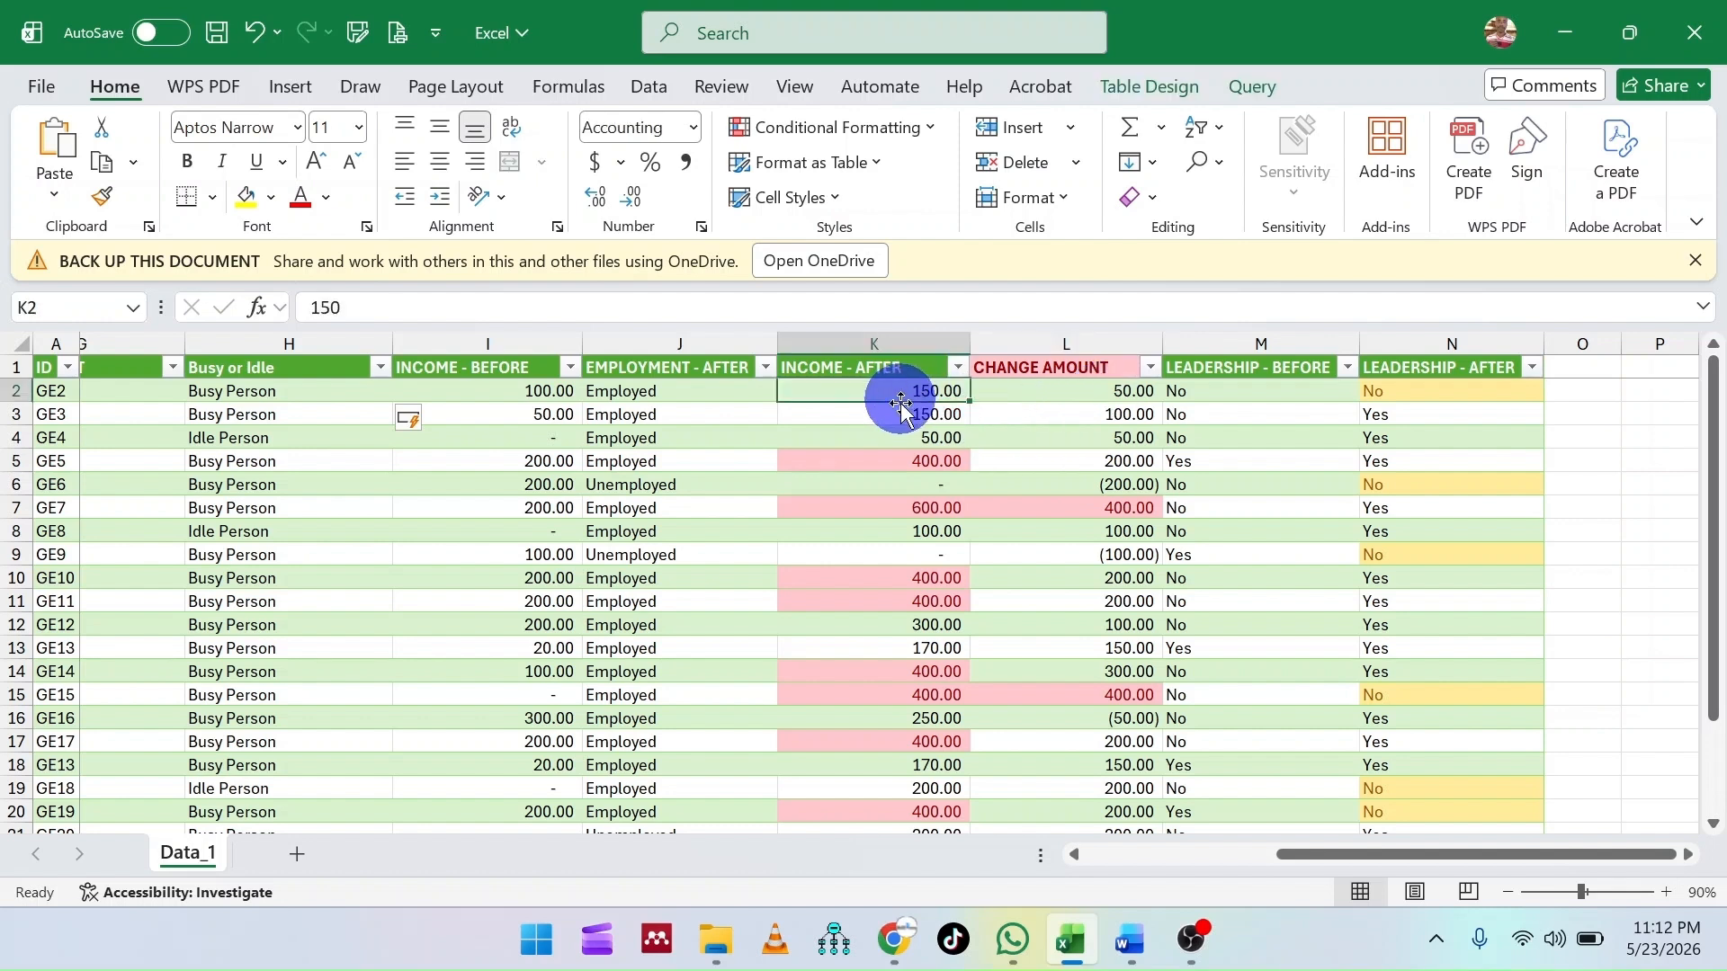
left_click(878, 465)
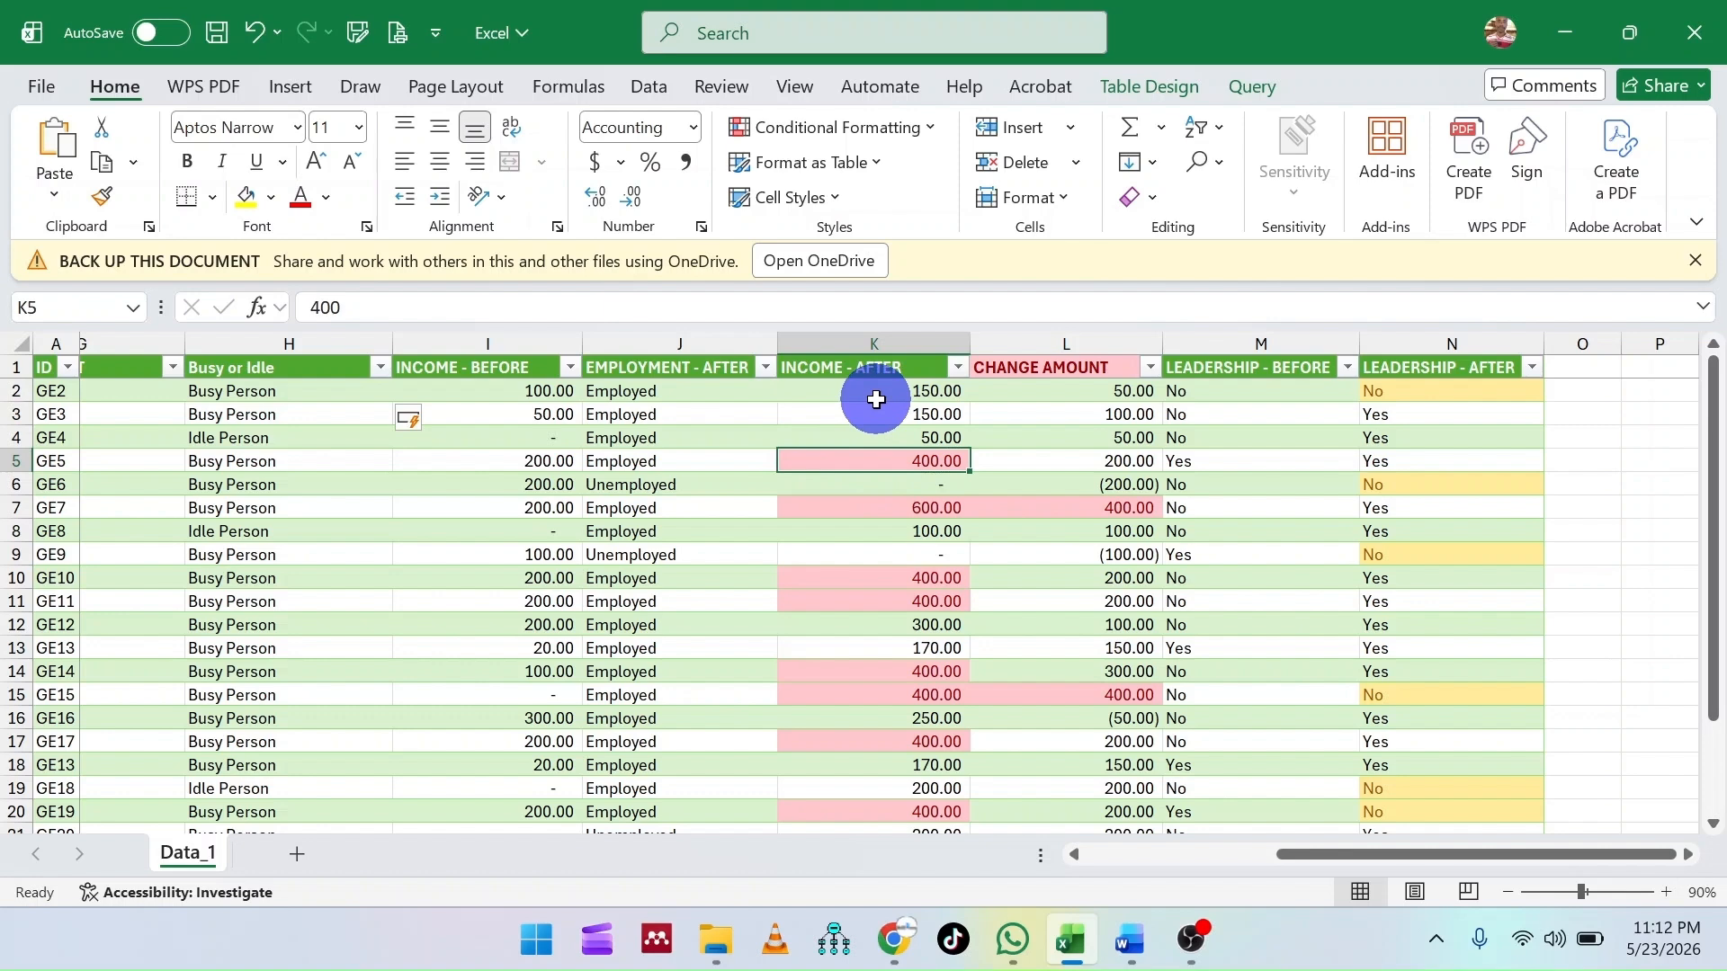
scroll(872, 486, "down", 5)
scroll(870, 530, "up", 5)
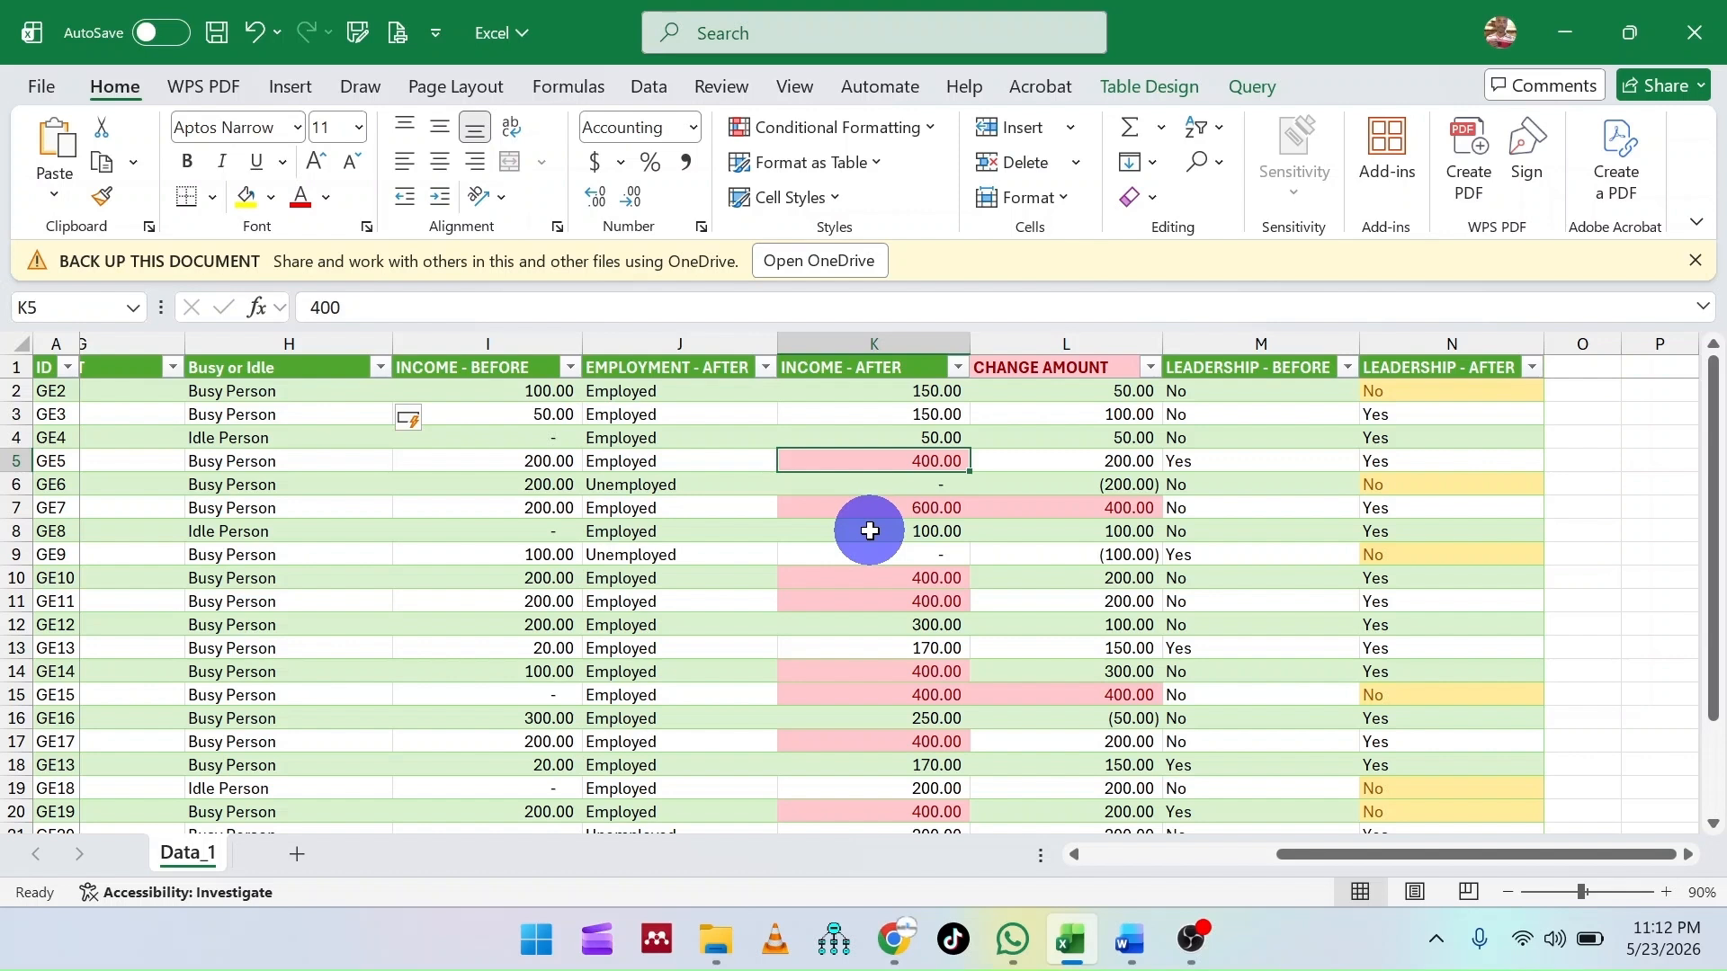
- Insert a new table column between INCOME - AFTER and CHANGE AMOUNT
left_click(1045, 338)
right_click(1045, 340)
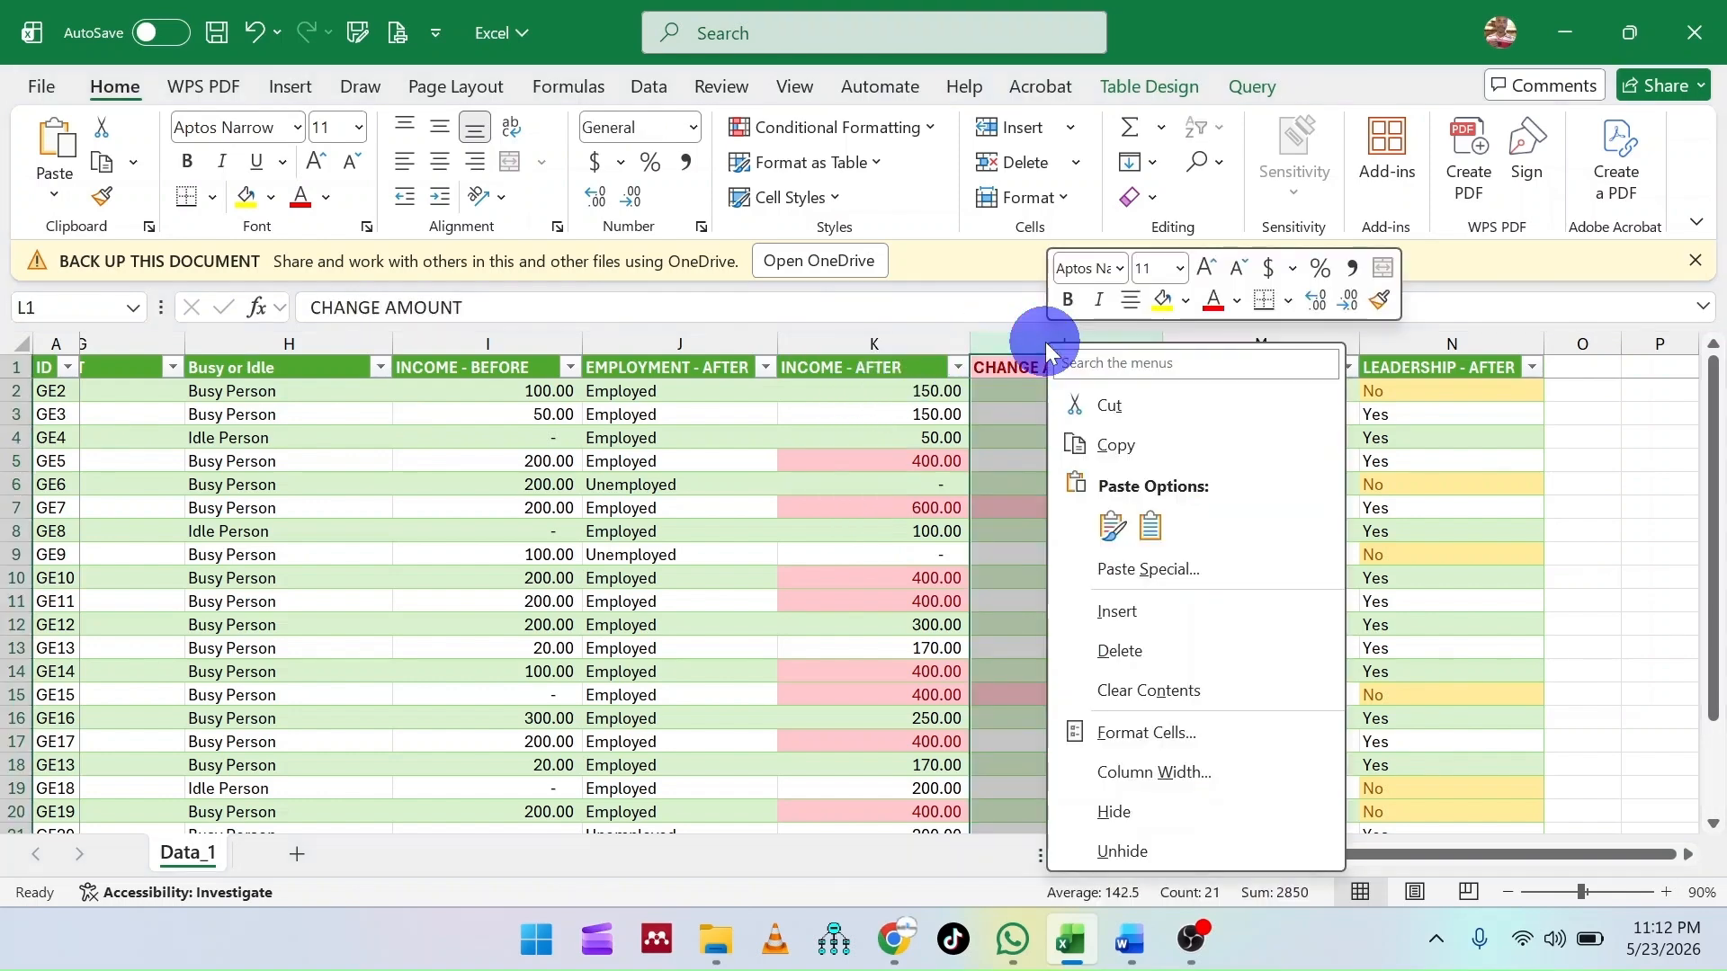
left_click(1134, 612)
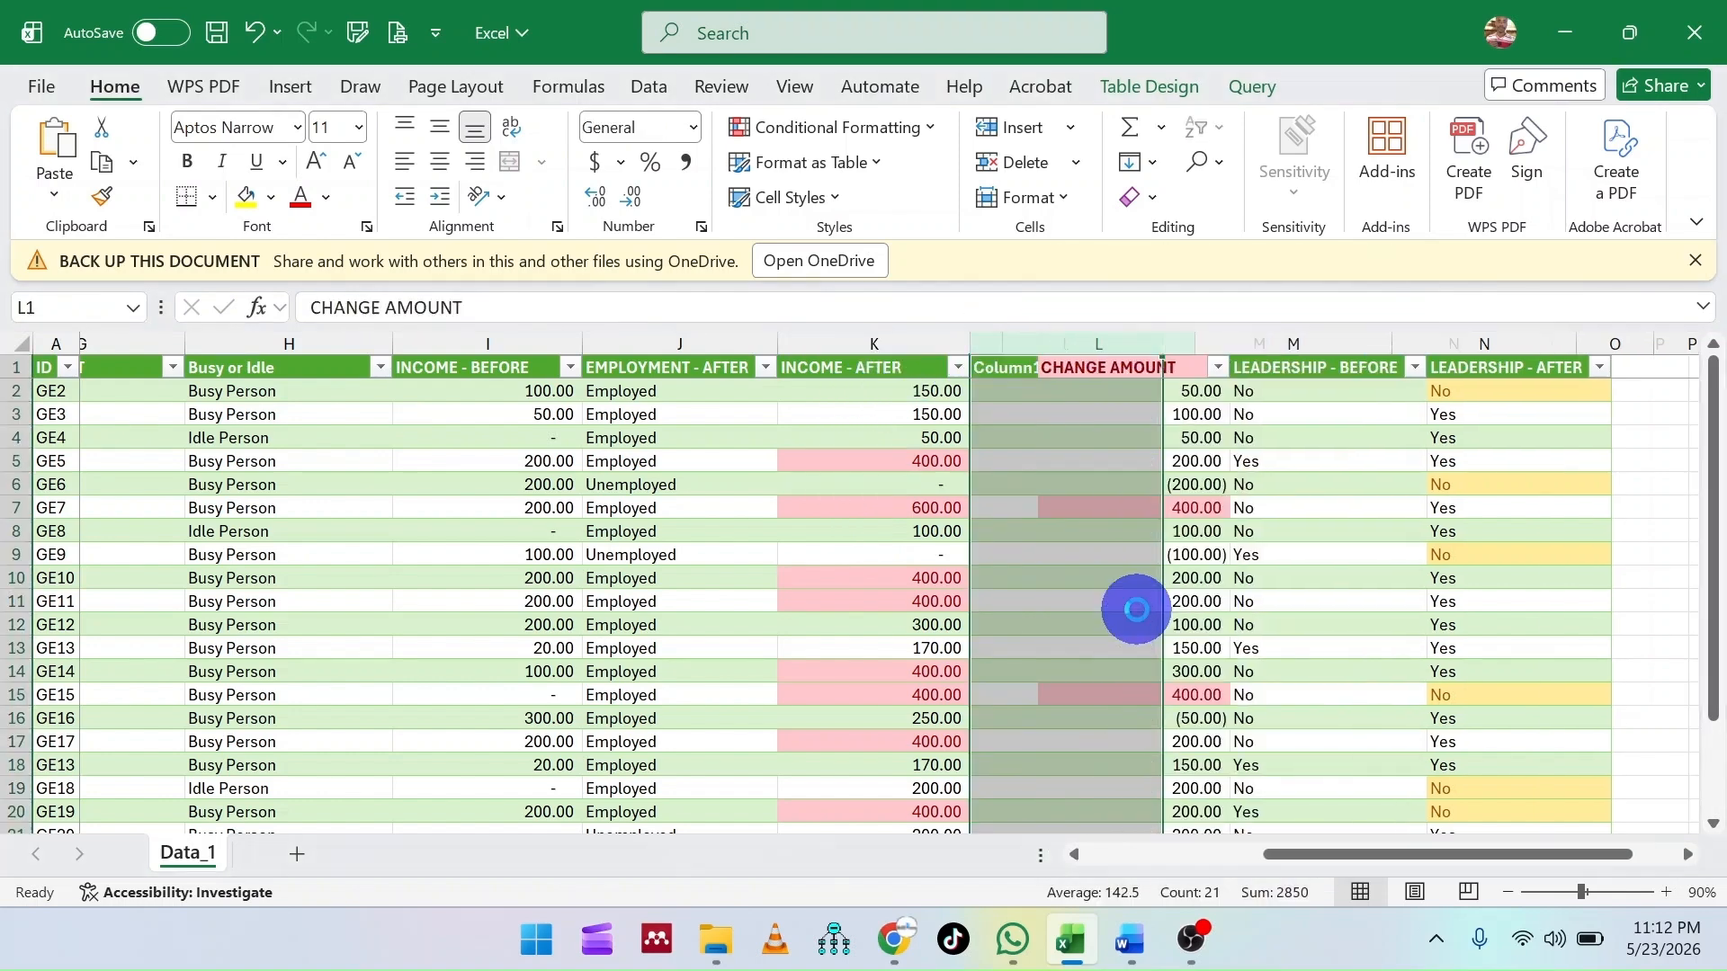
- Title the new column beside INCOME - AFTER as Poor or Rich
left_click(1034, 368)
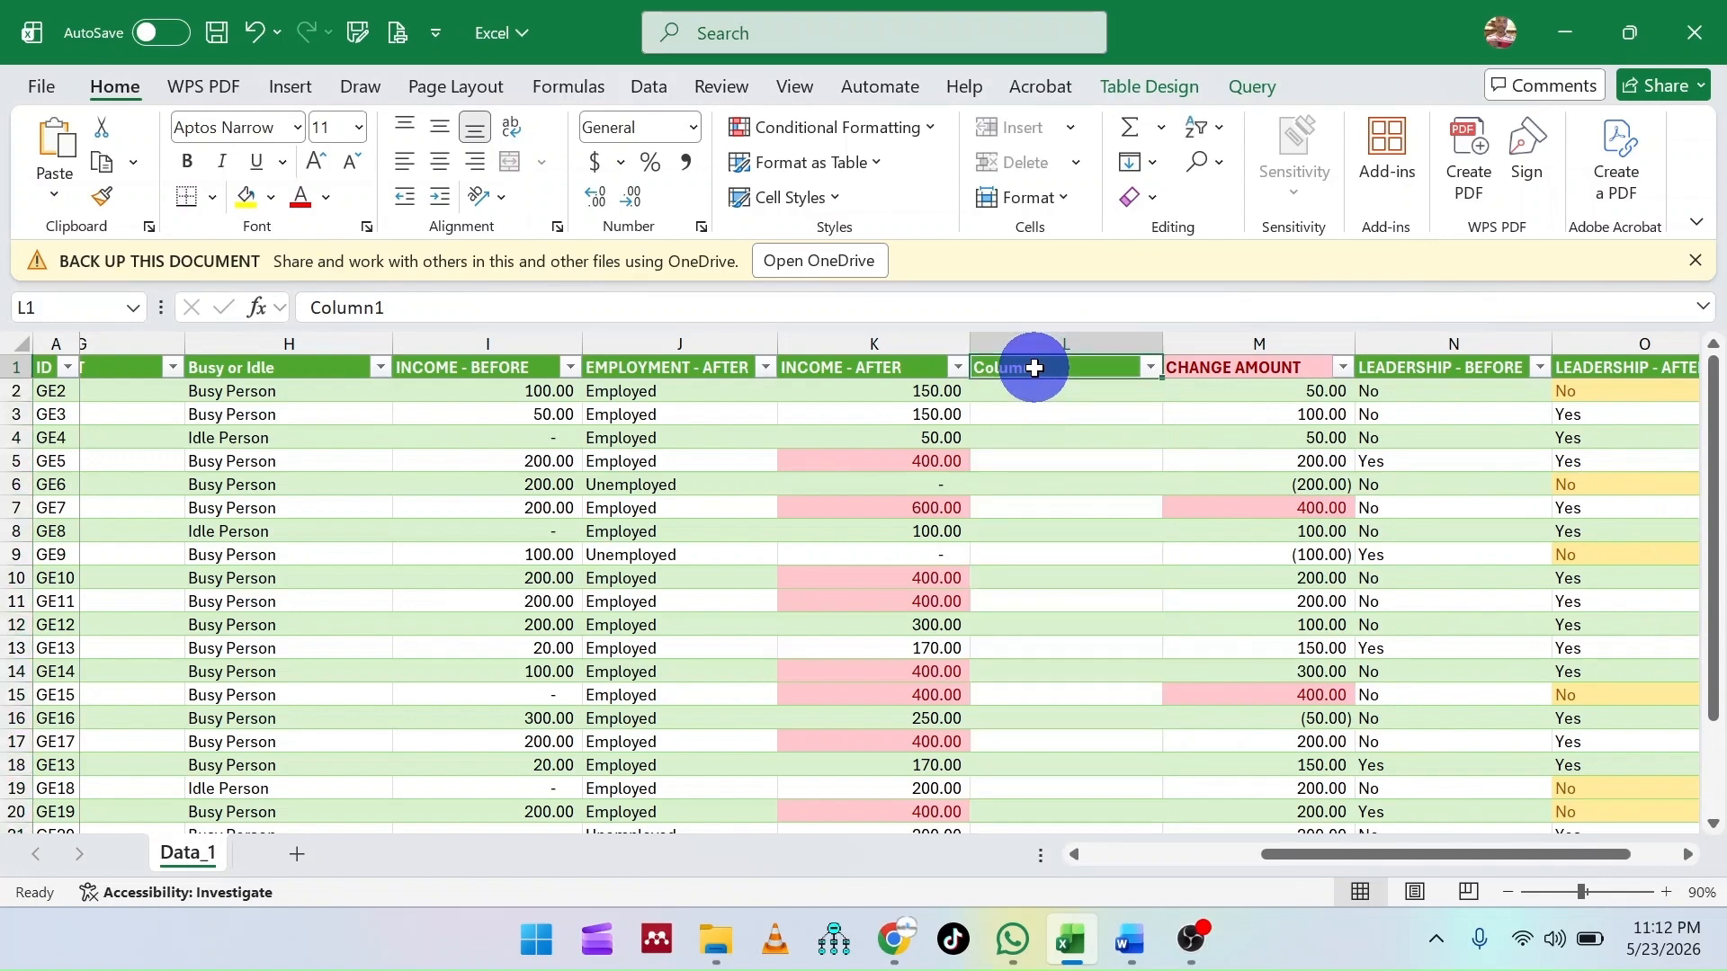
type("Poor")
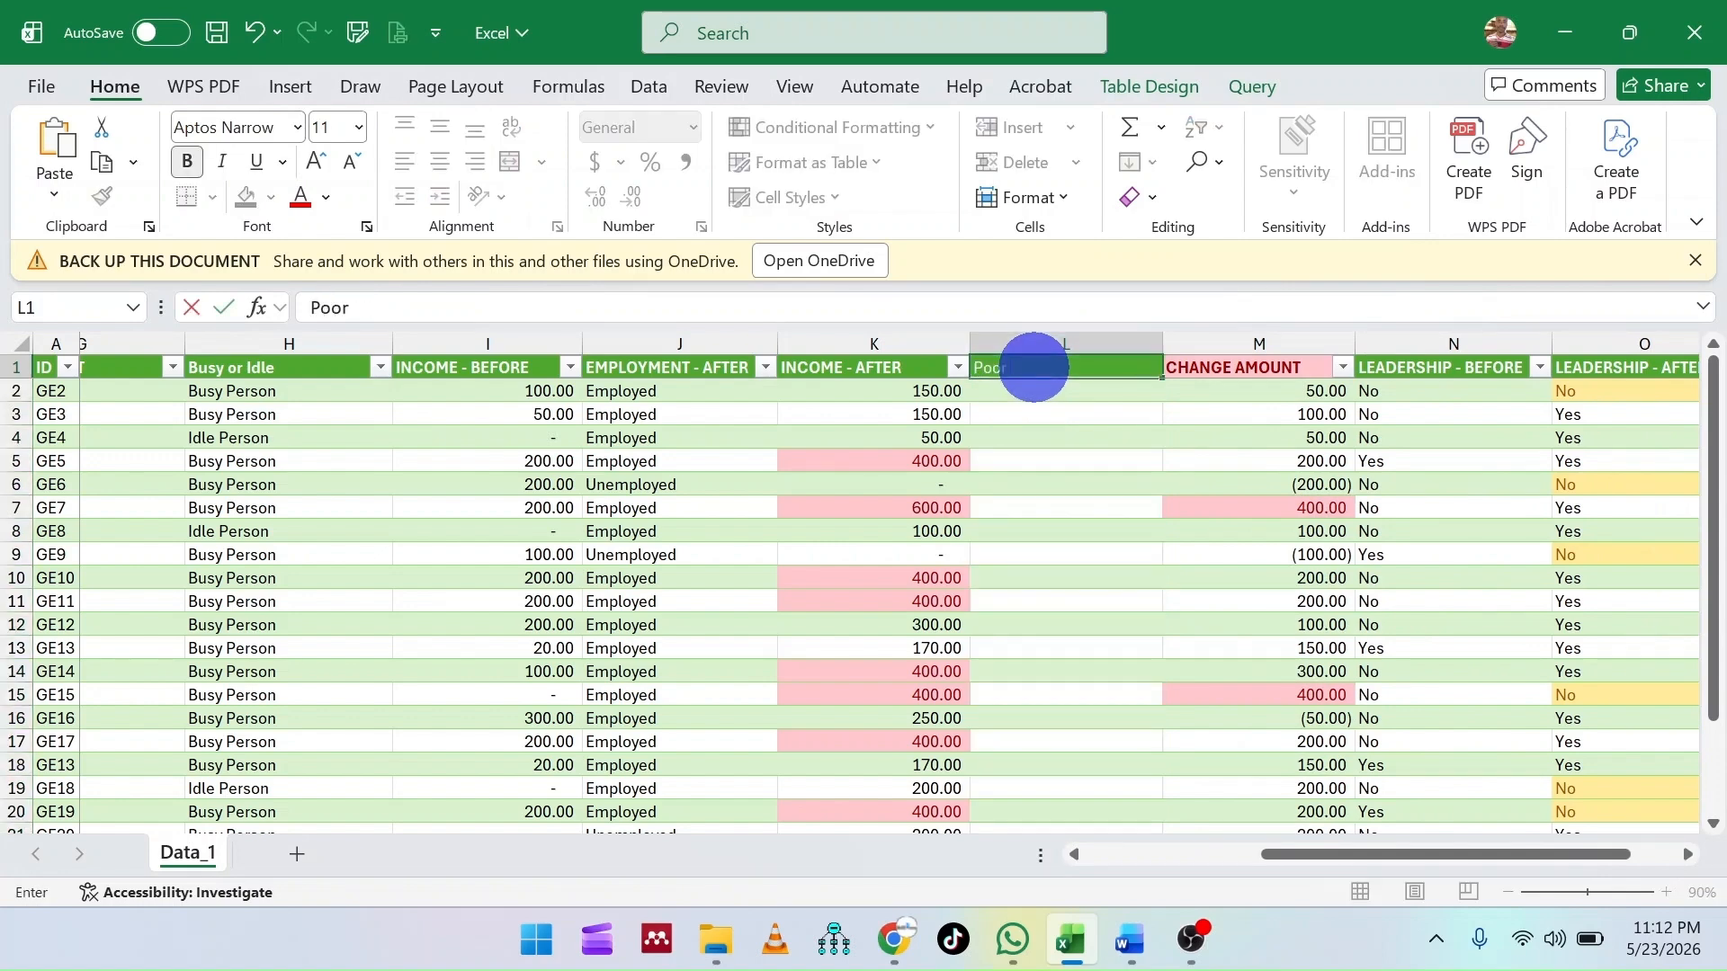
type(" or Rich")
key("Return")
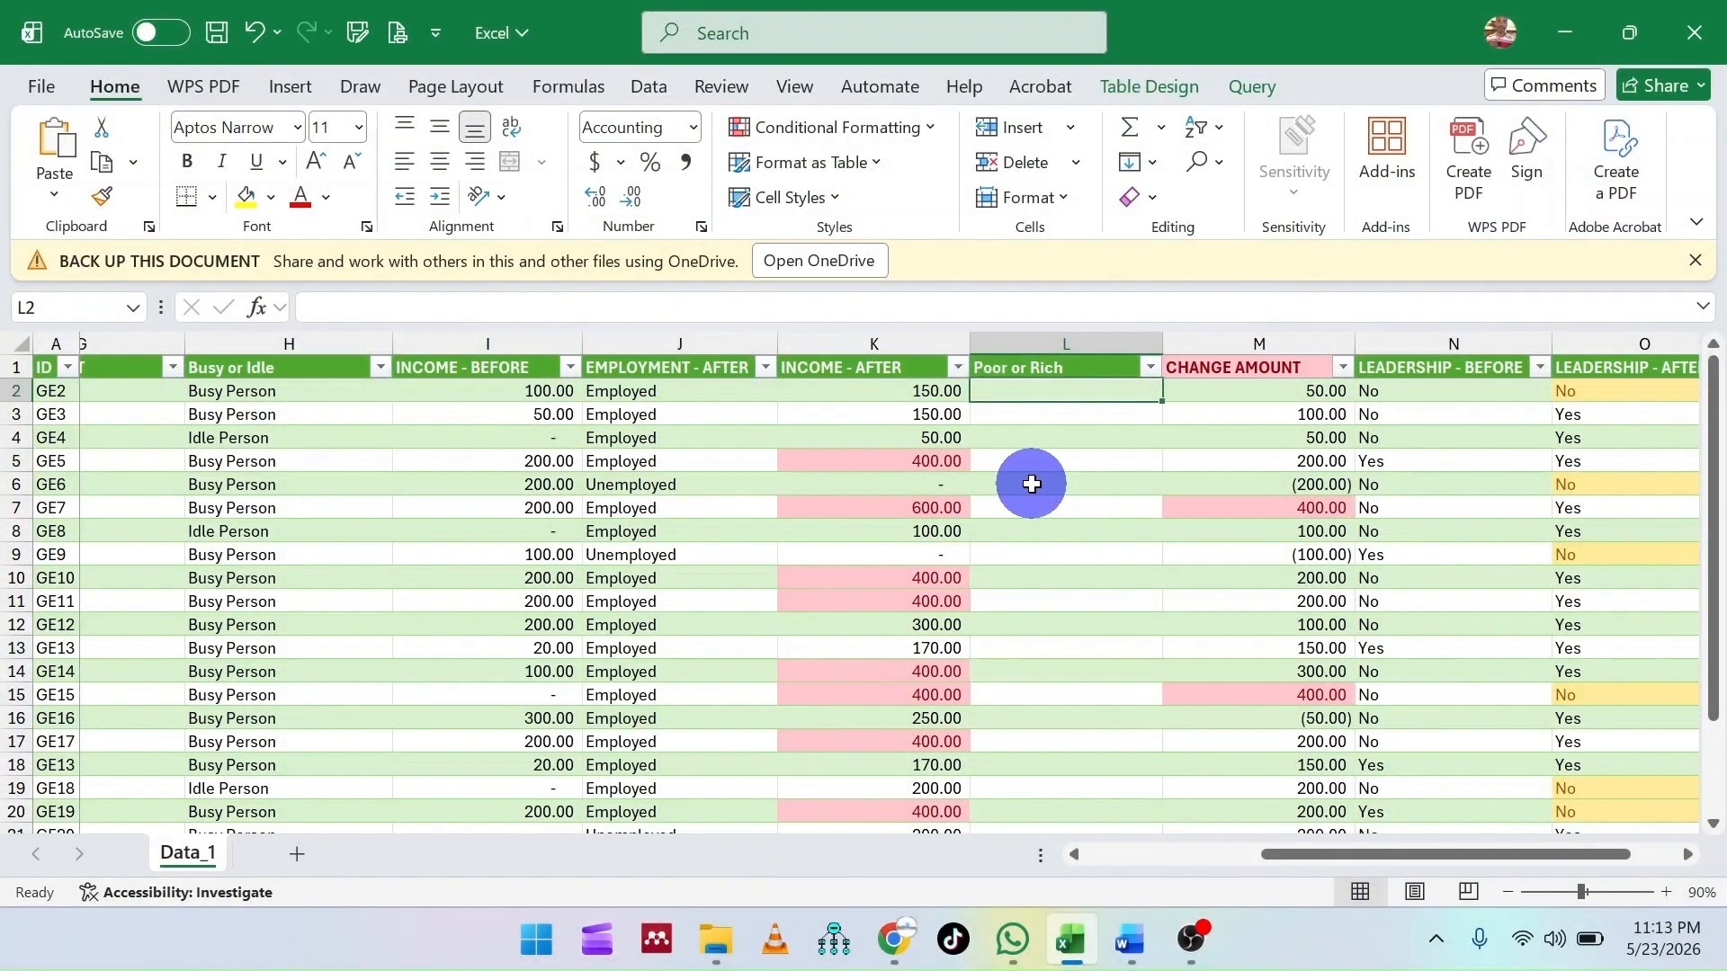
- Start an IF formula in L2 of the Poor or Rich column with the logical test [@[INCOME - AFTER]] <100
type("=")
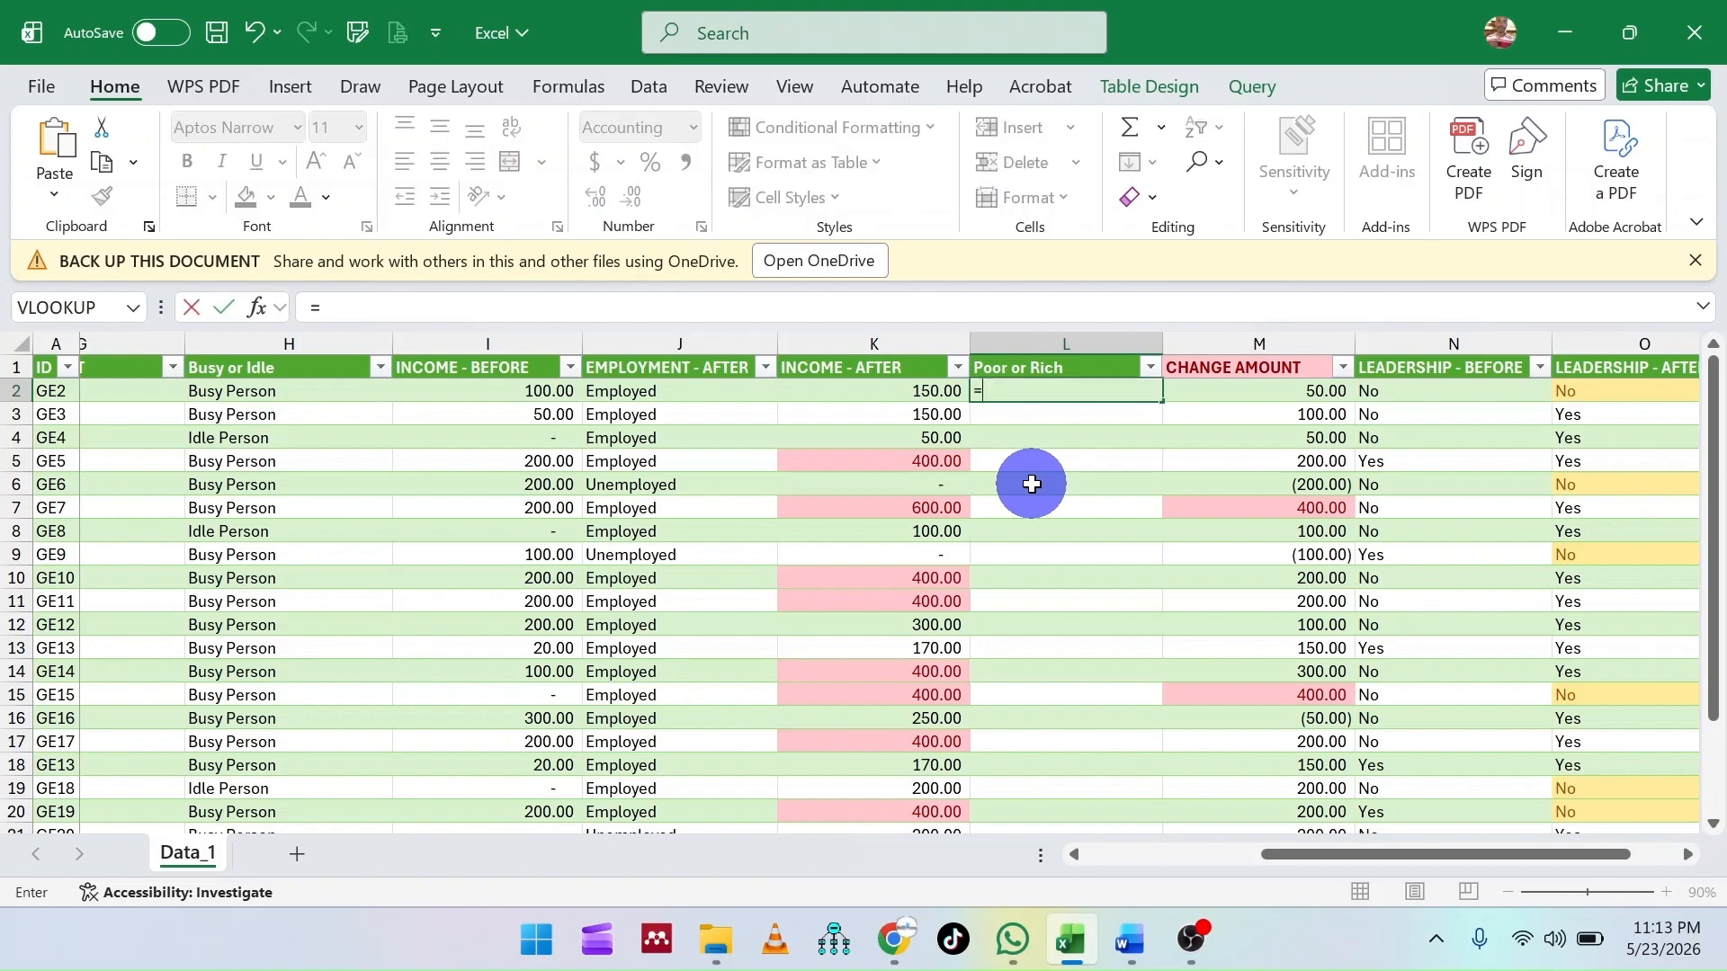
type("if")
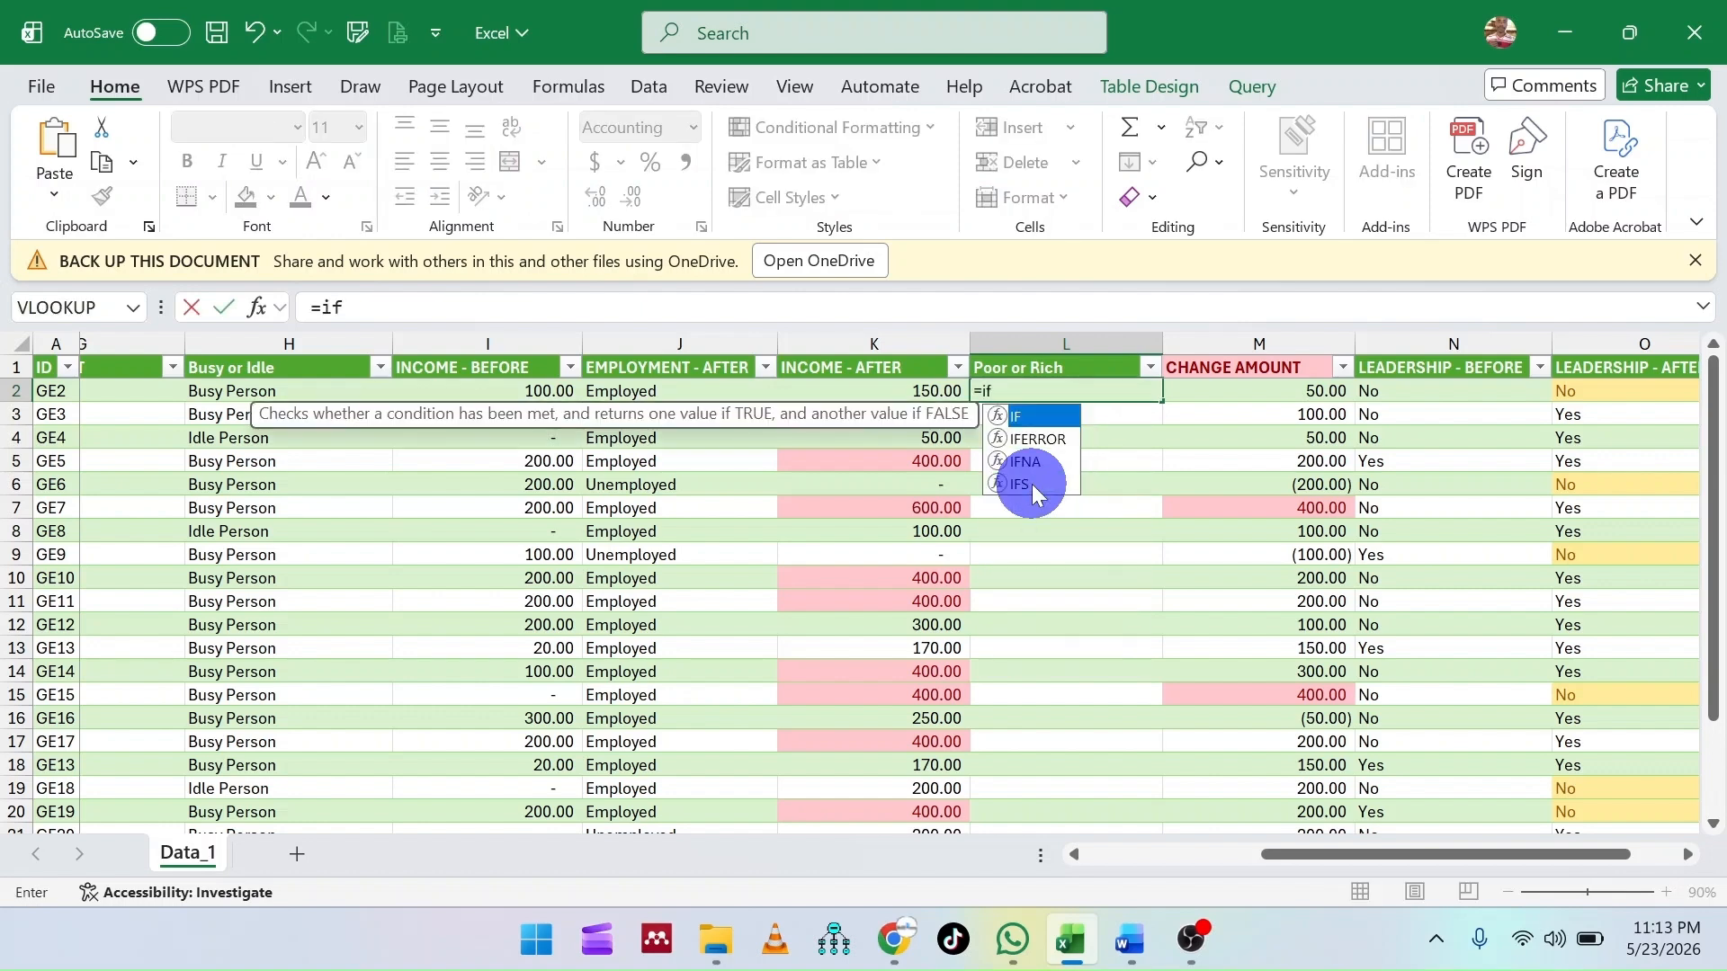
double_click(1022, 419)
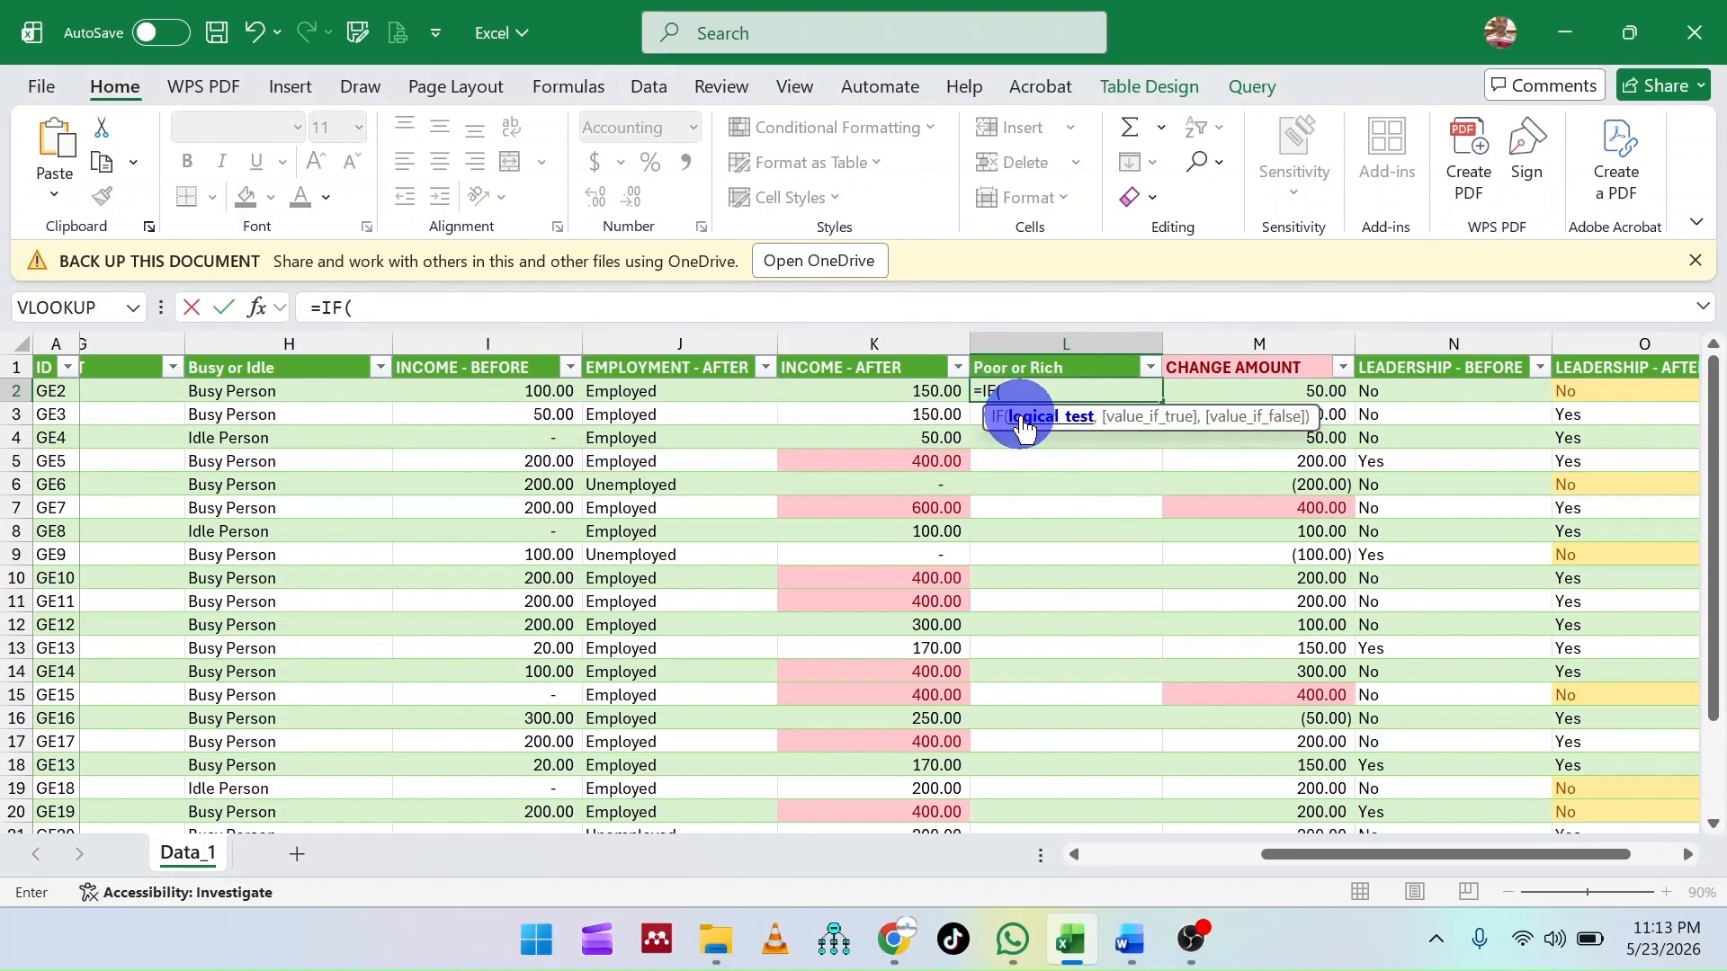
left_click(871, 388)
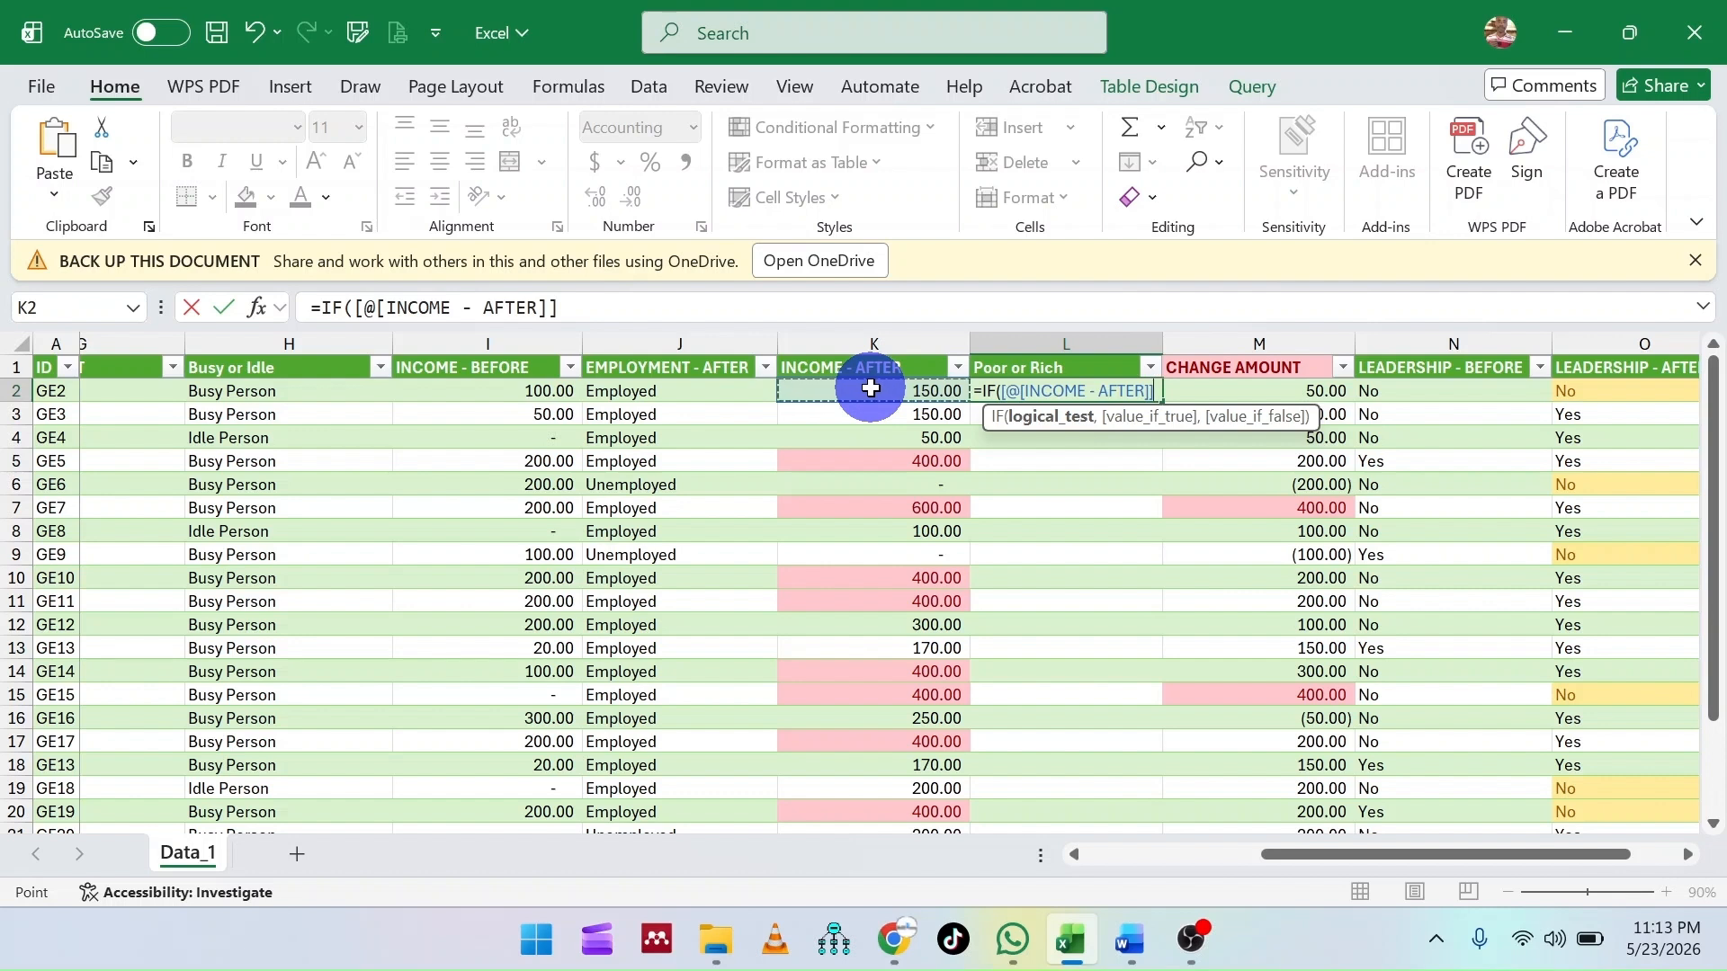
type("<")
key("BackSpace")
type("<100")
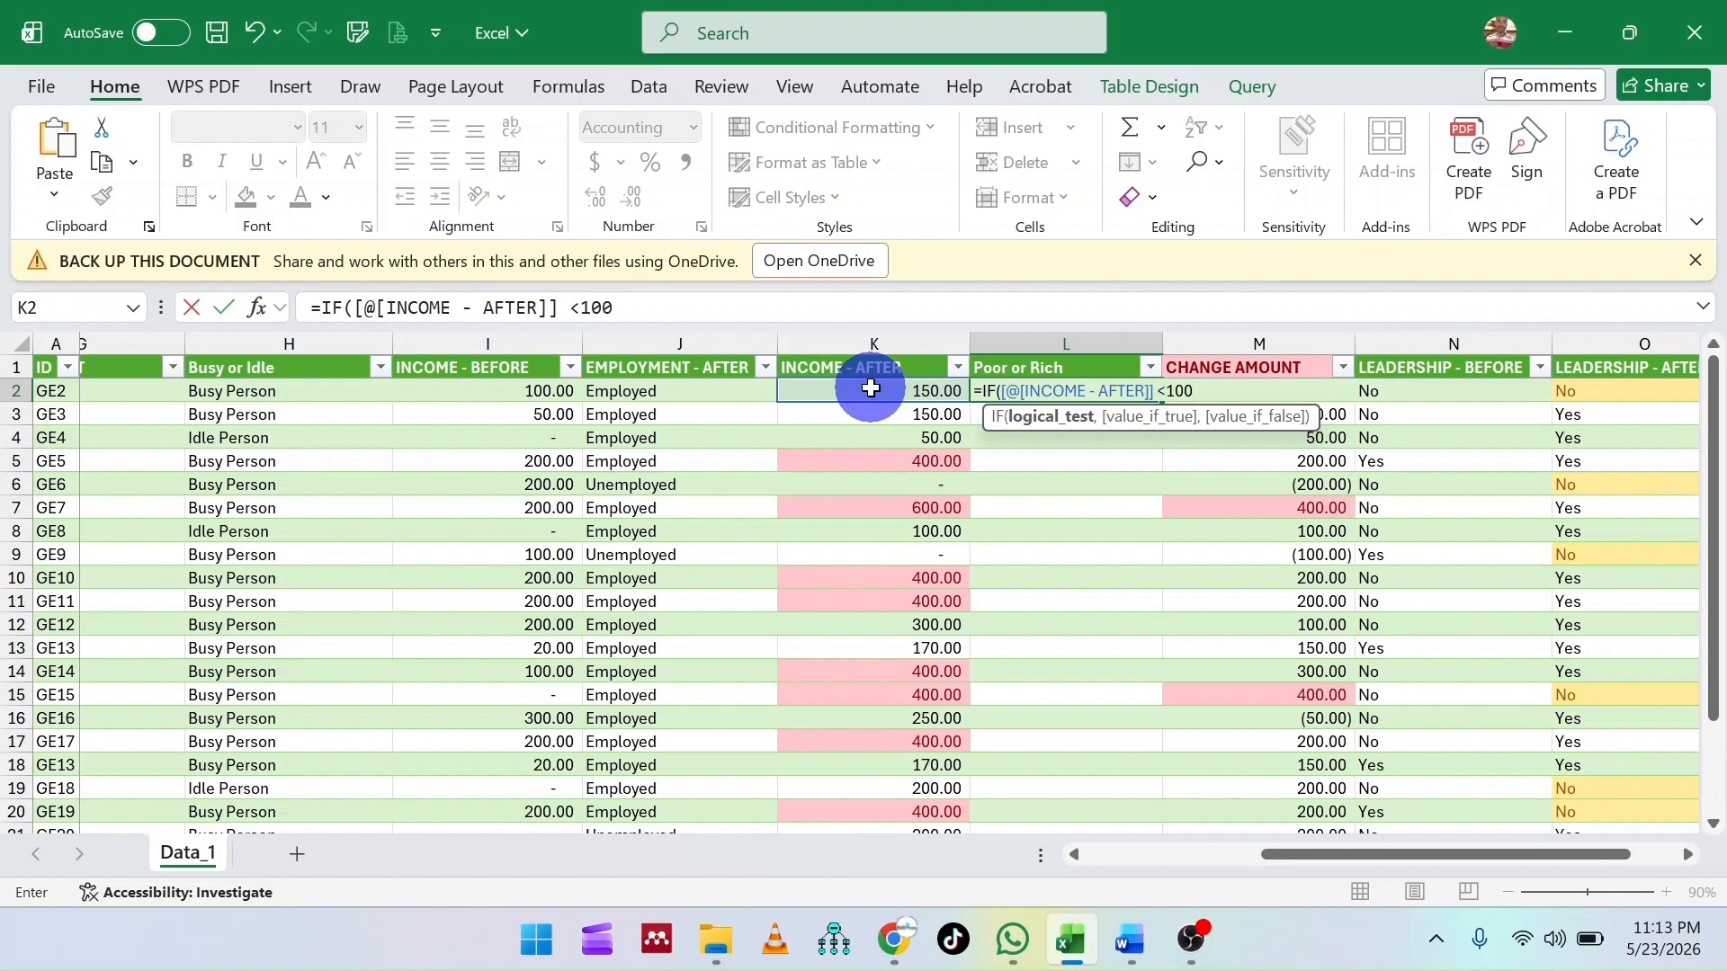
type(",")
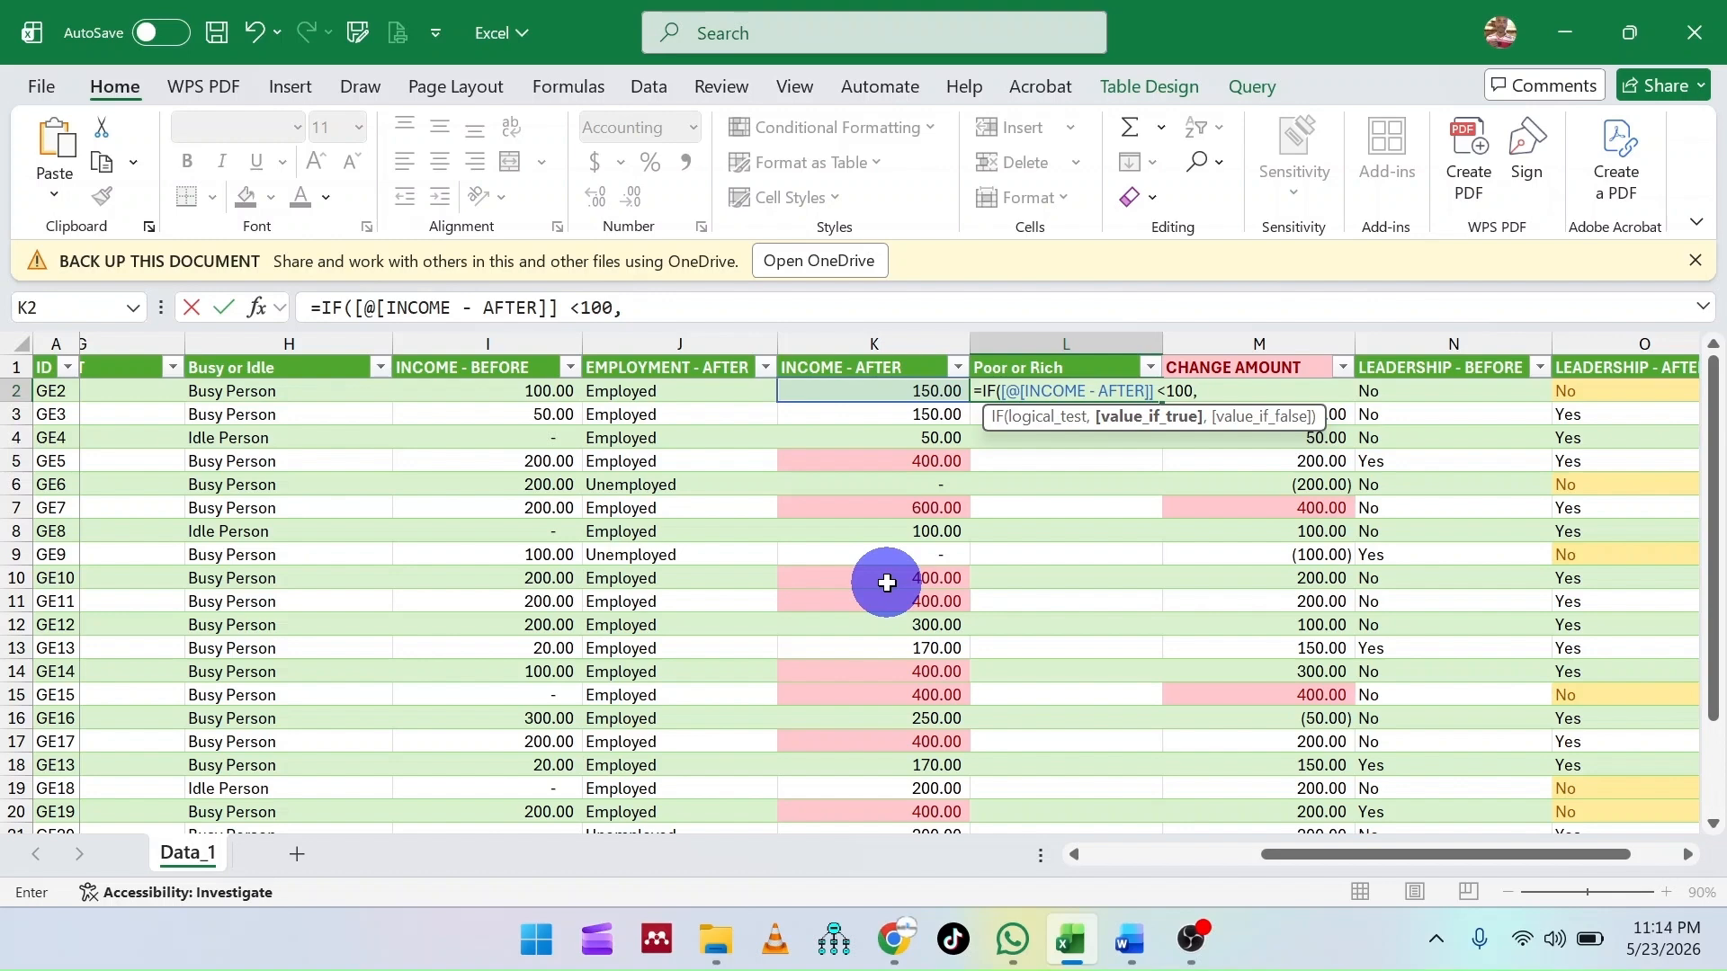
- Add "Poor Person" as the IF formula's value if true
type("\"")
type("Poor Person")
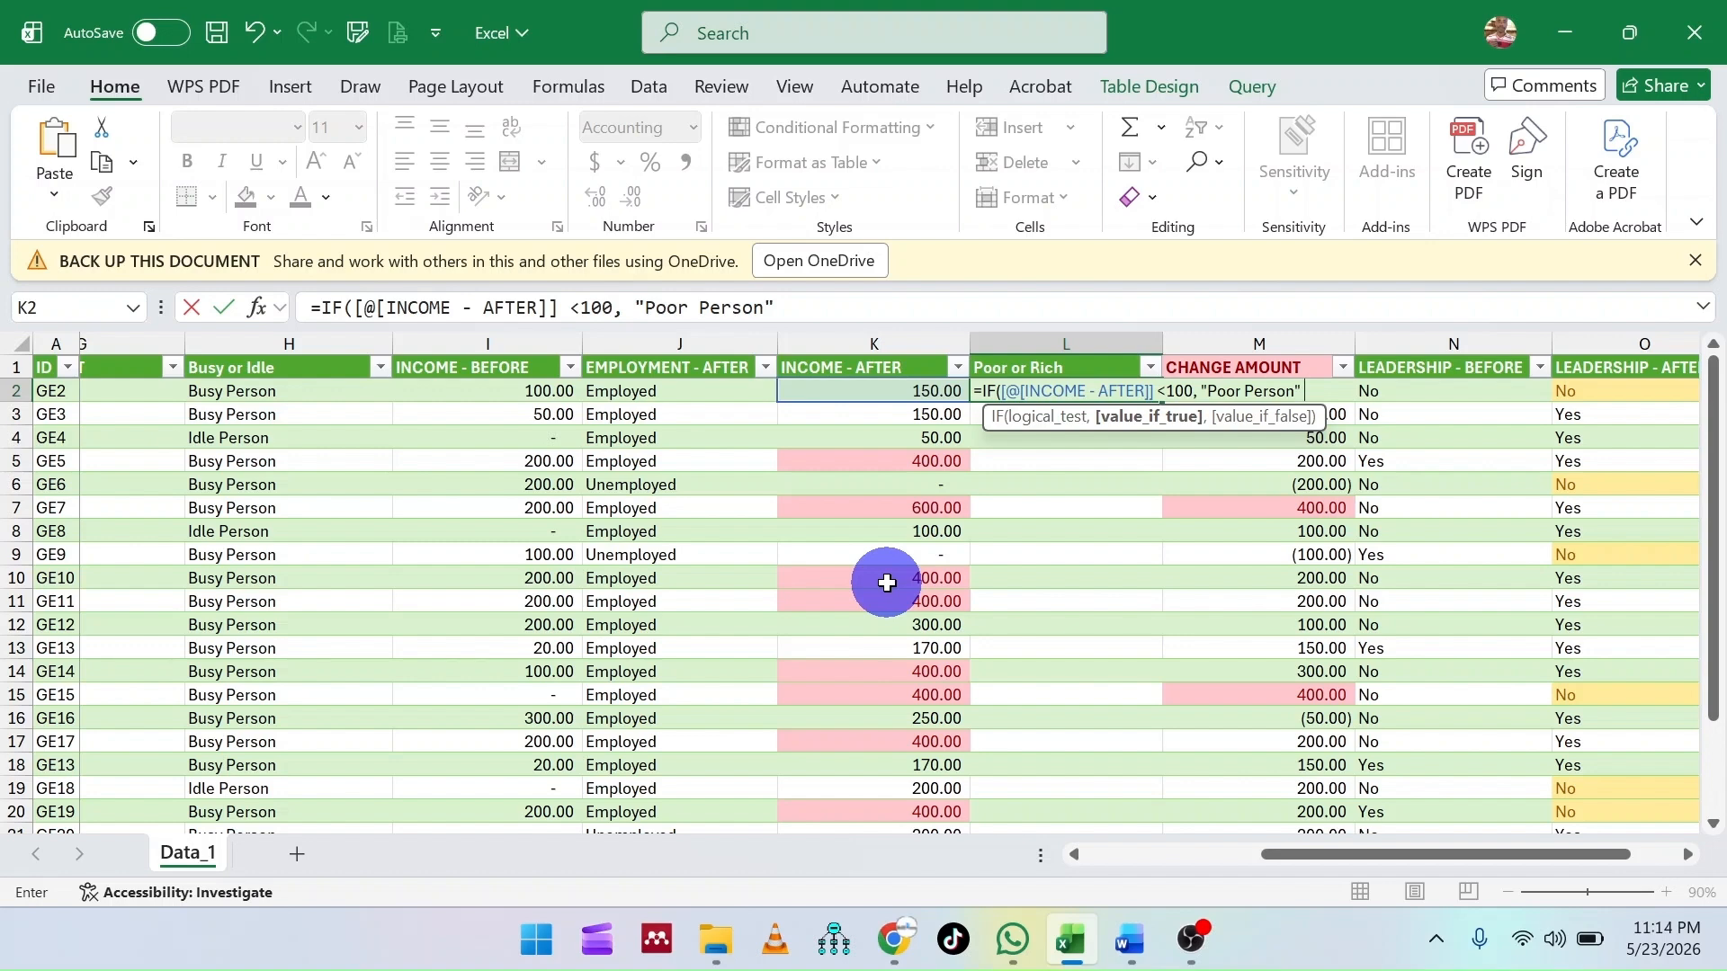
- Add "Rich Person" as the value if false, close the IF formula and enter it for the Poor or Rich column
type(",")
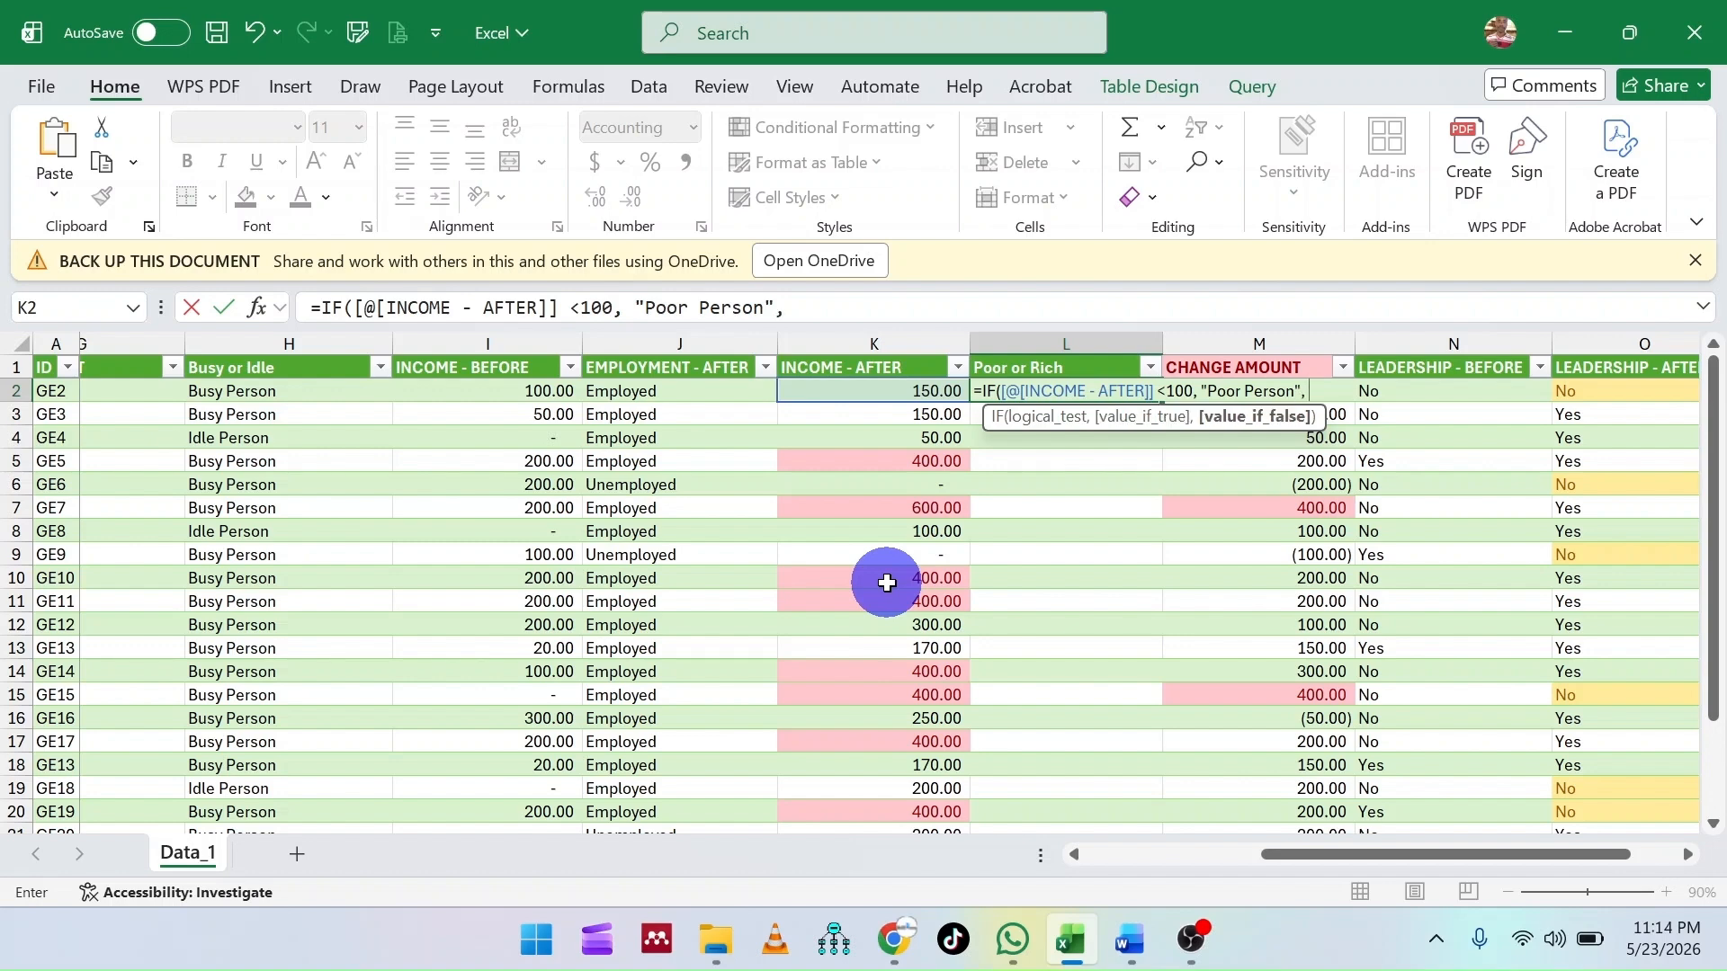
type(" \"Rich Person")
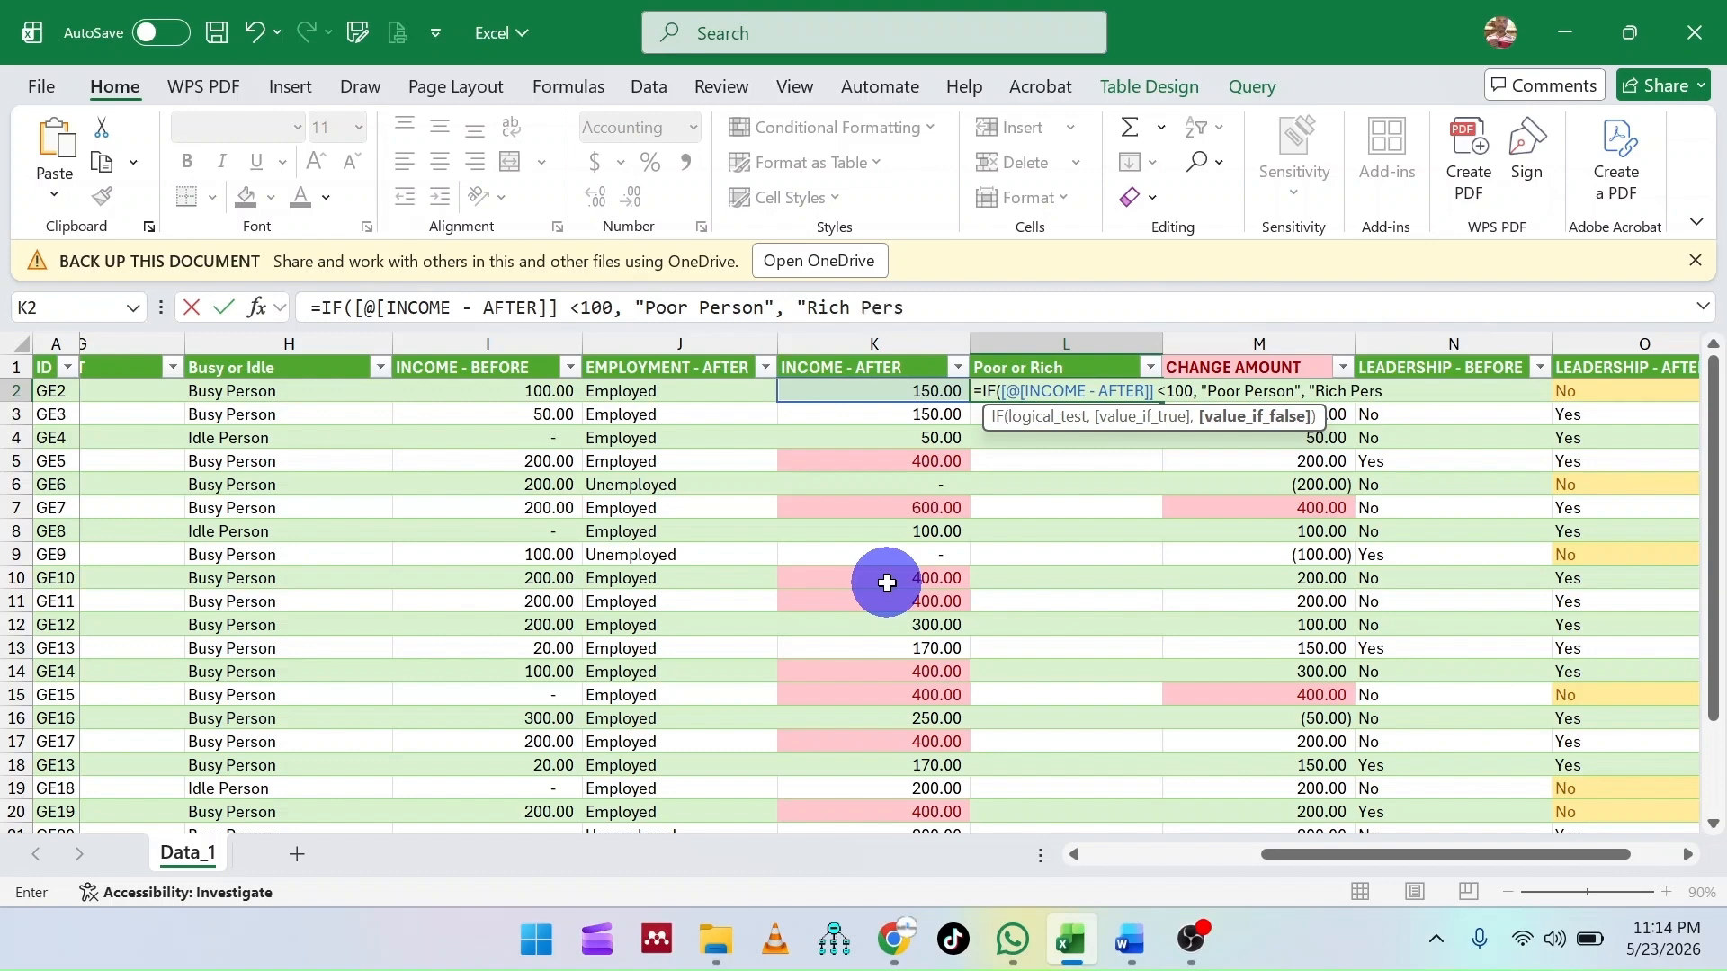
type("\")")
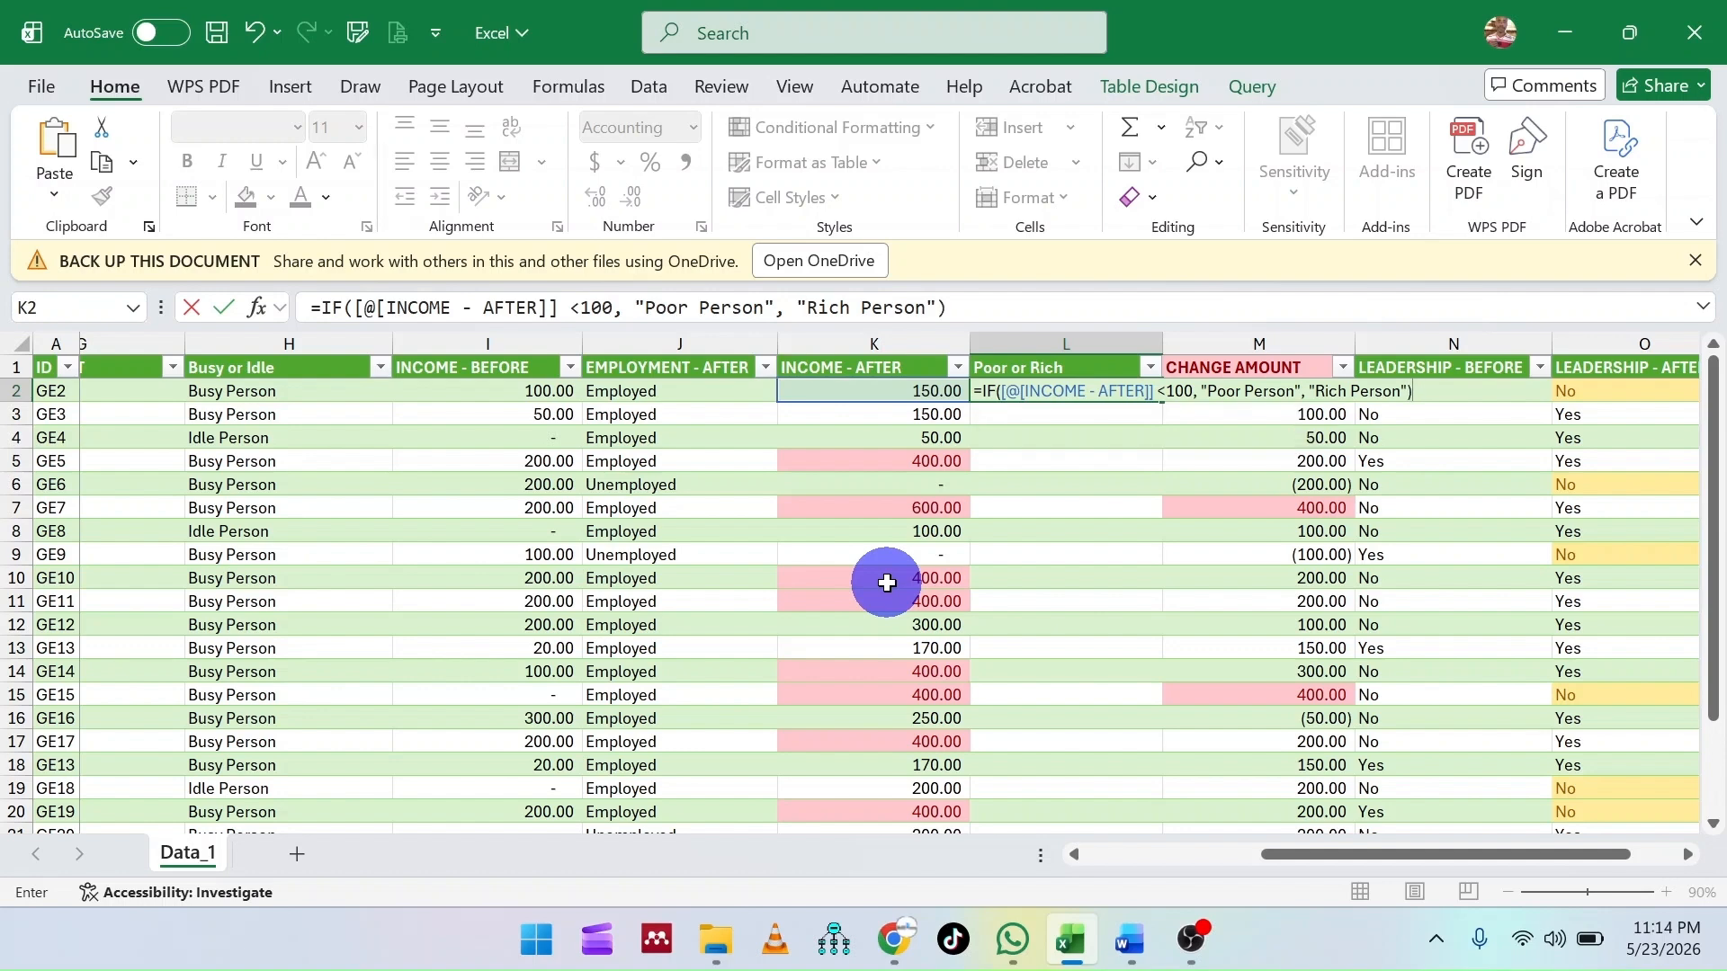
key("Return")
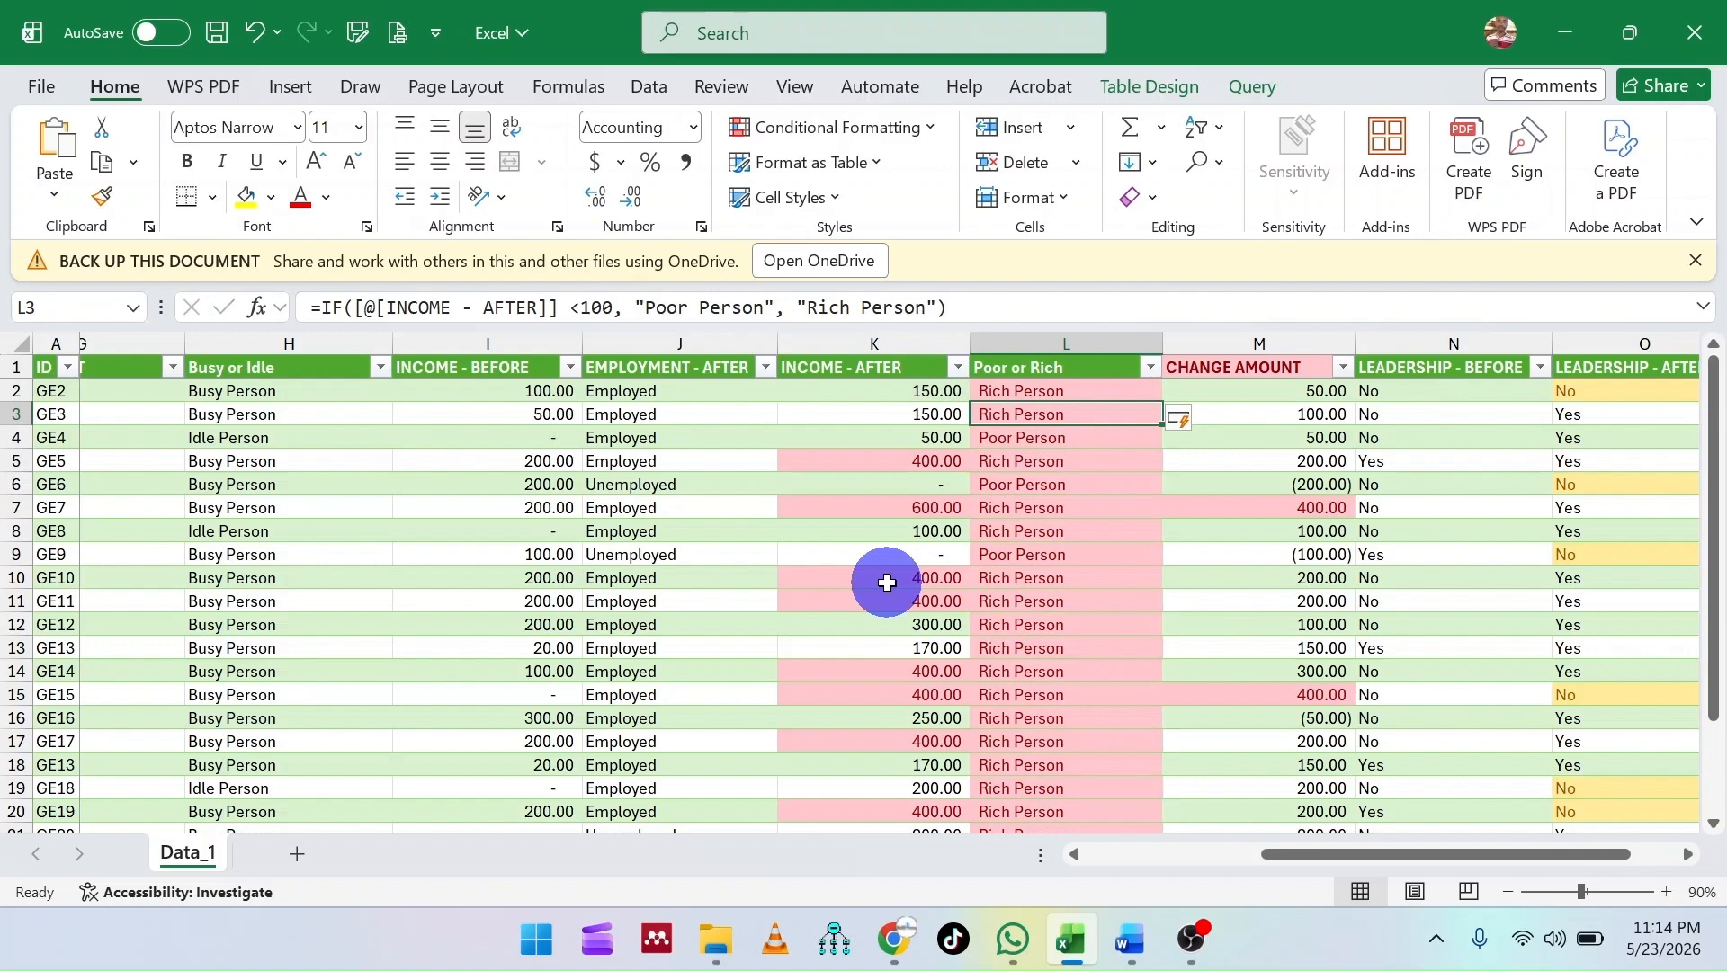
- Check the Poor or Rich results against the INCOME - AFTER amounts through the rows of the table
left_click(1034, 529)
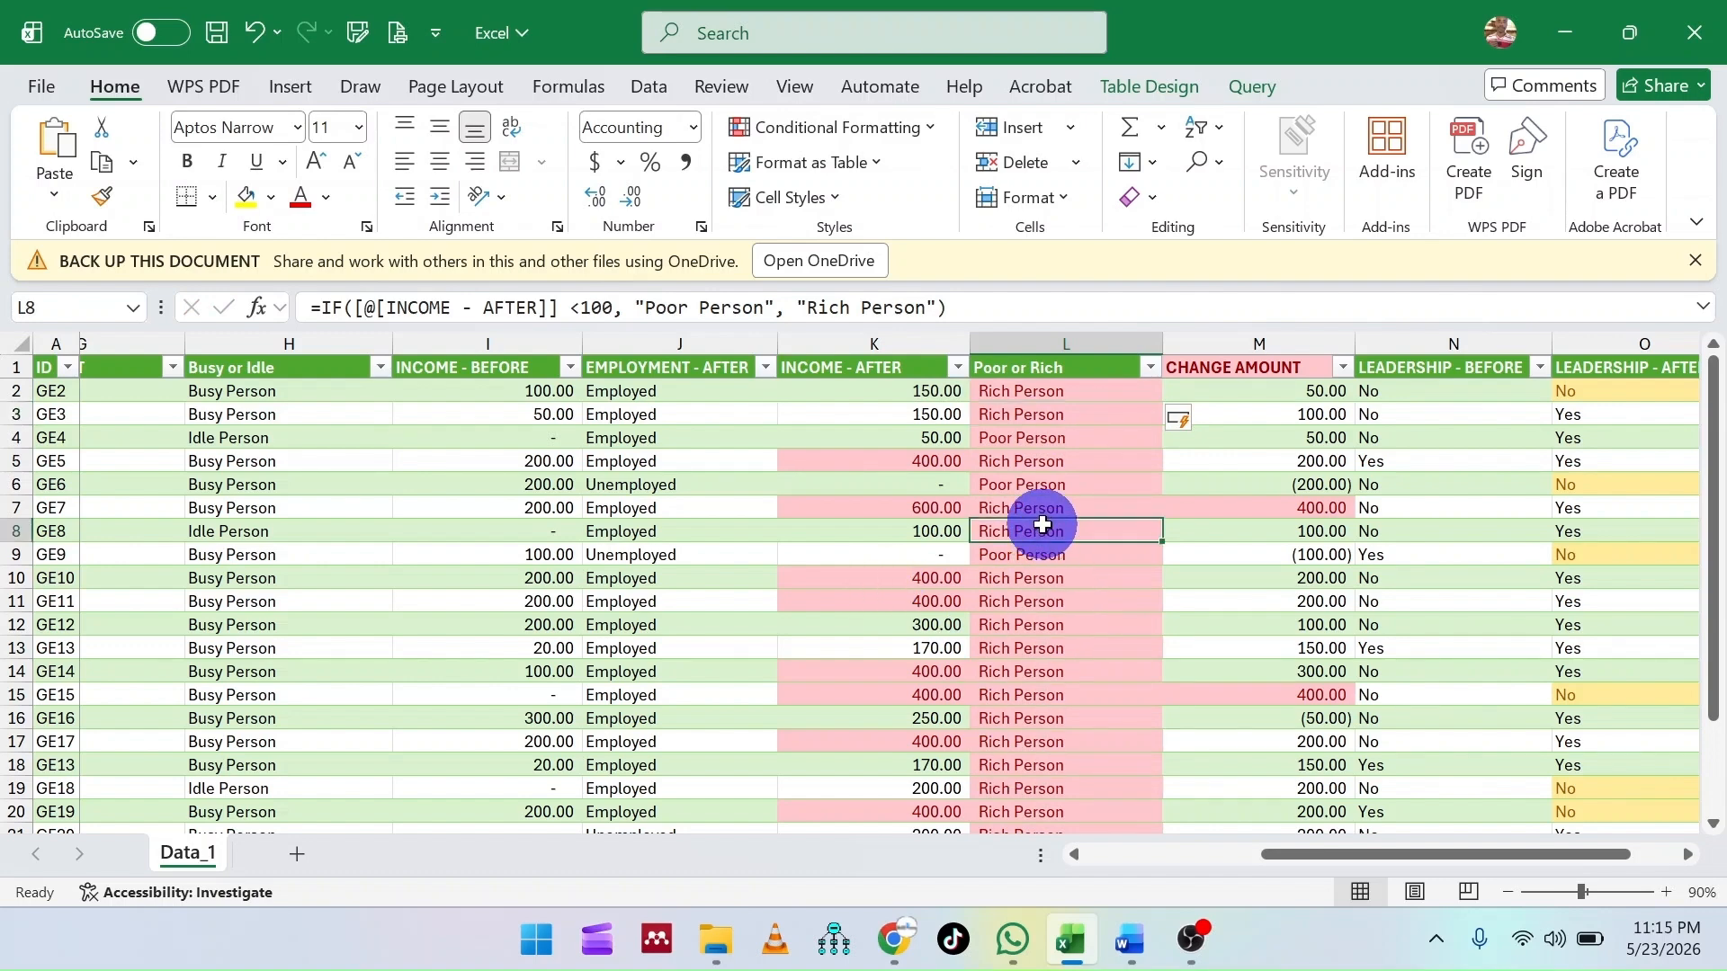
left_click(1050, 598)
left_click(1046, 676)
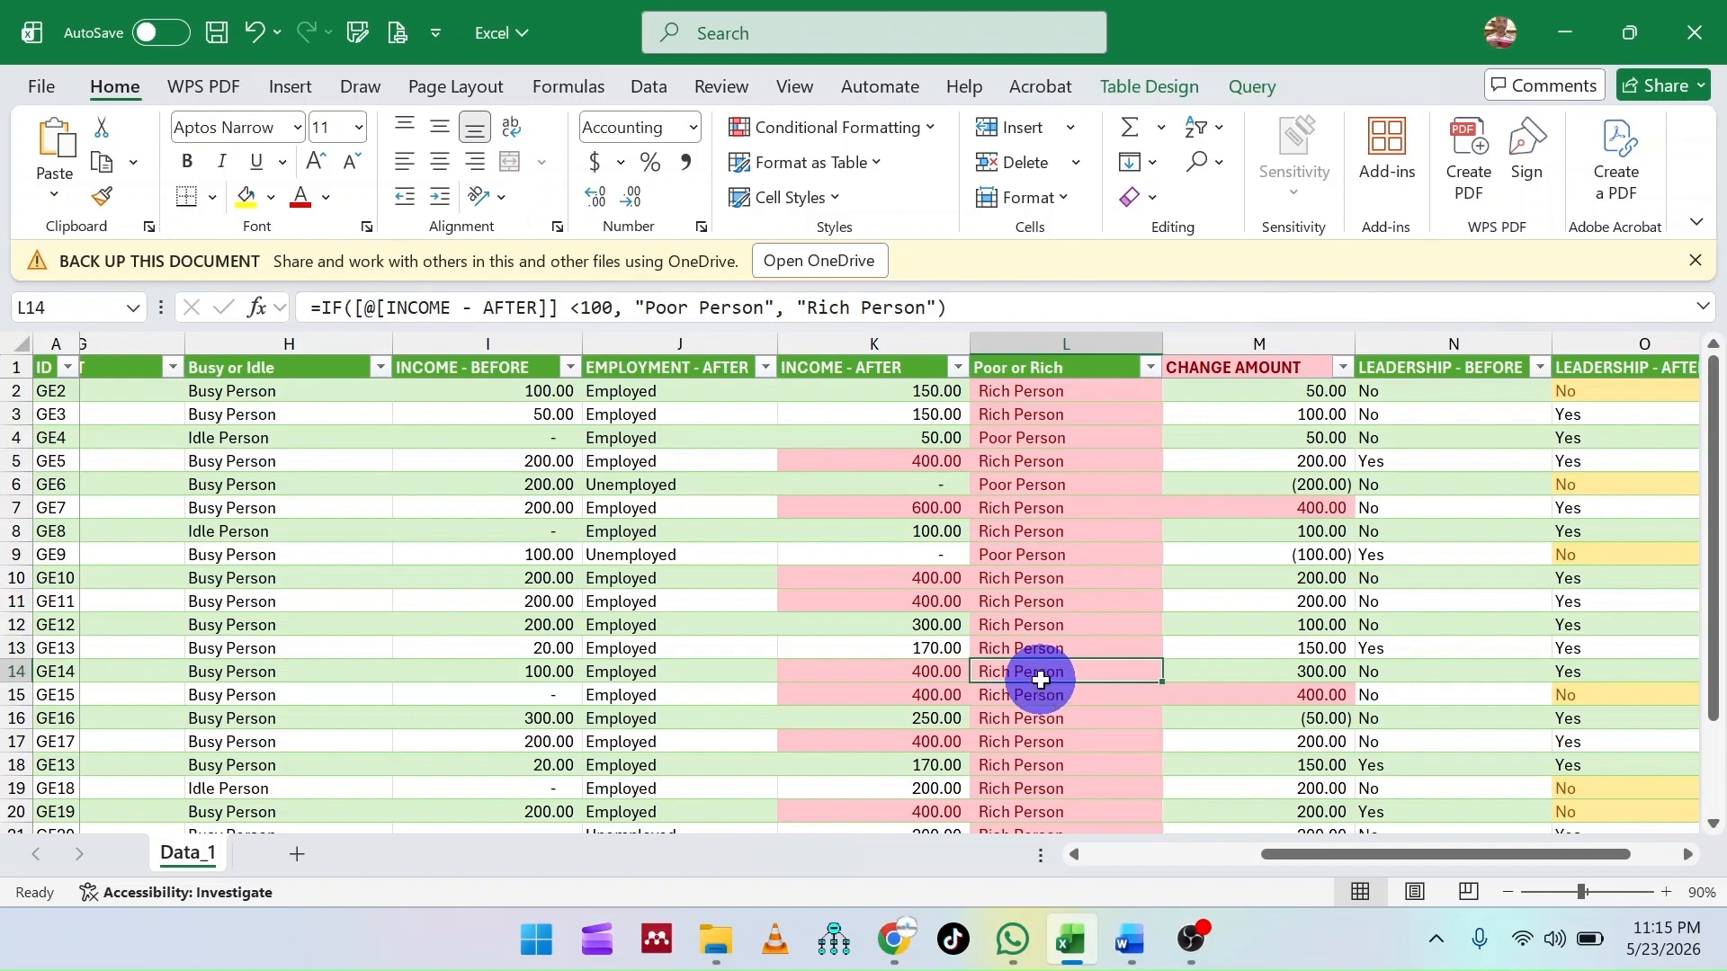
scroll(1041, 680, "down", 4)
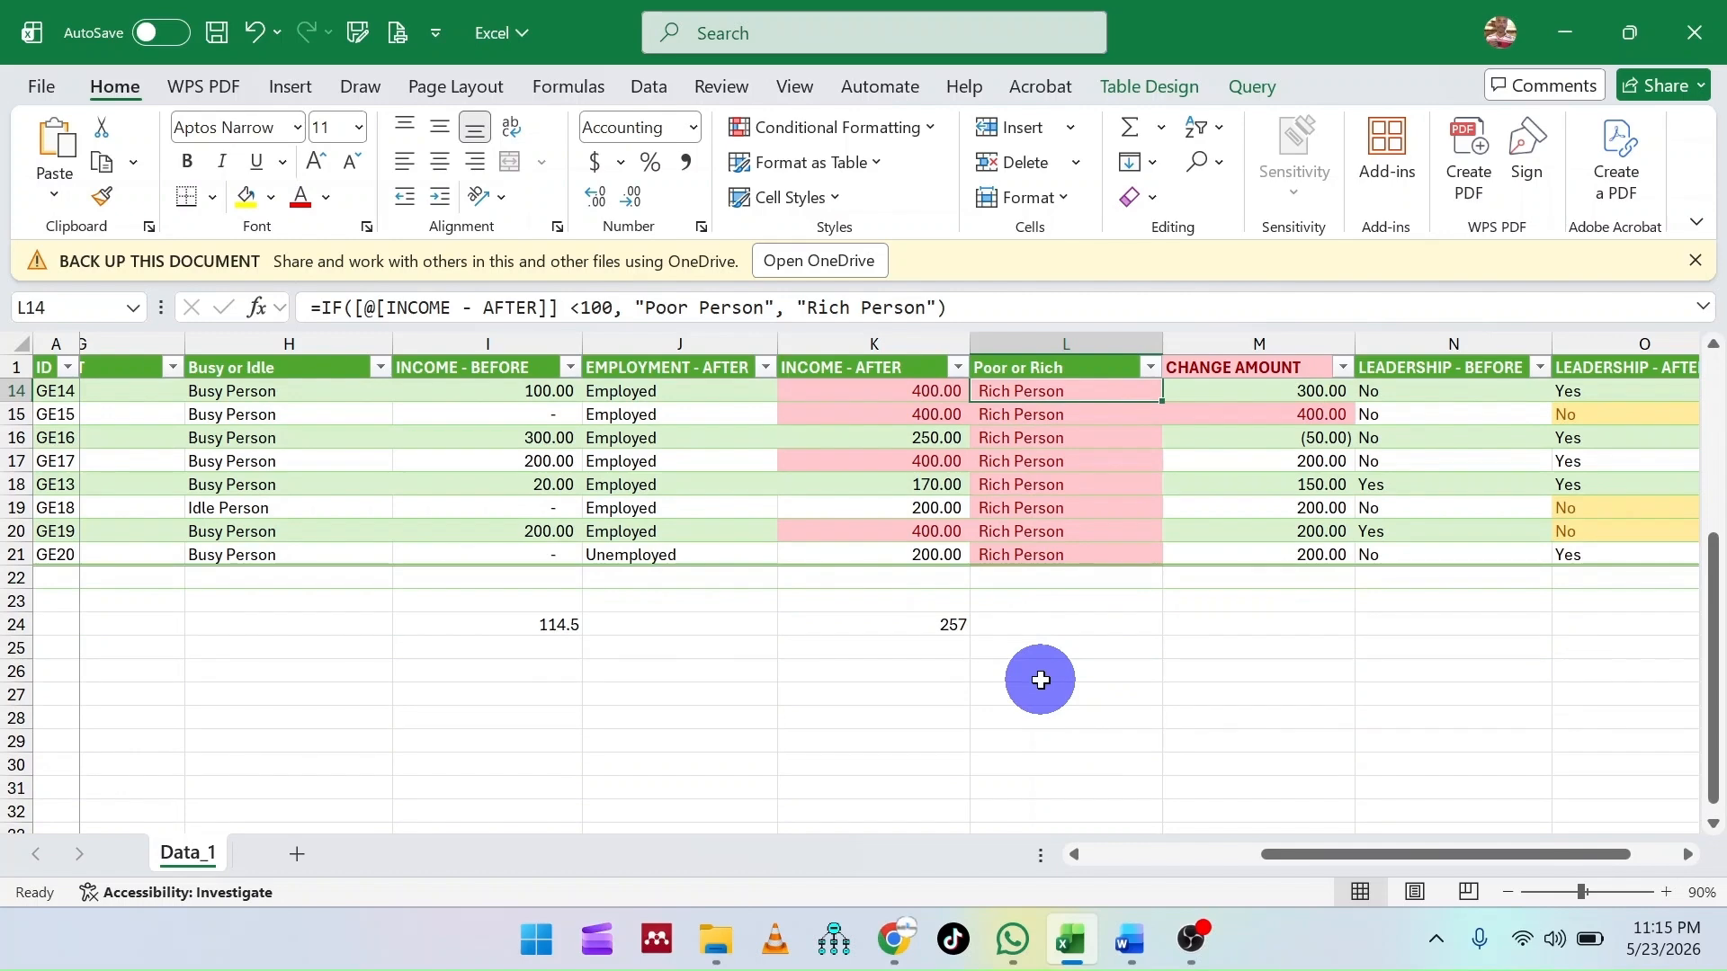
scroll(1041, 680, "up", 4)
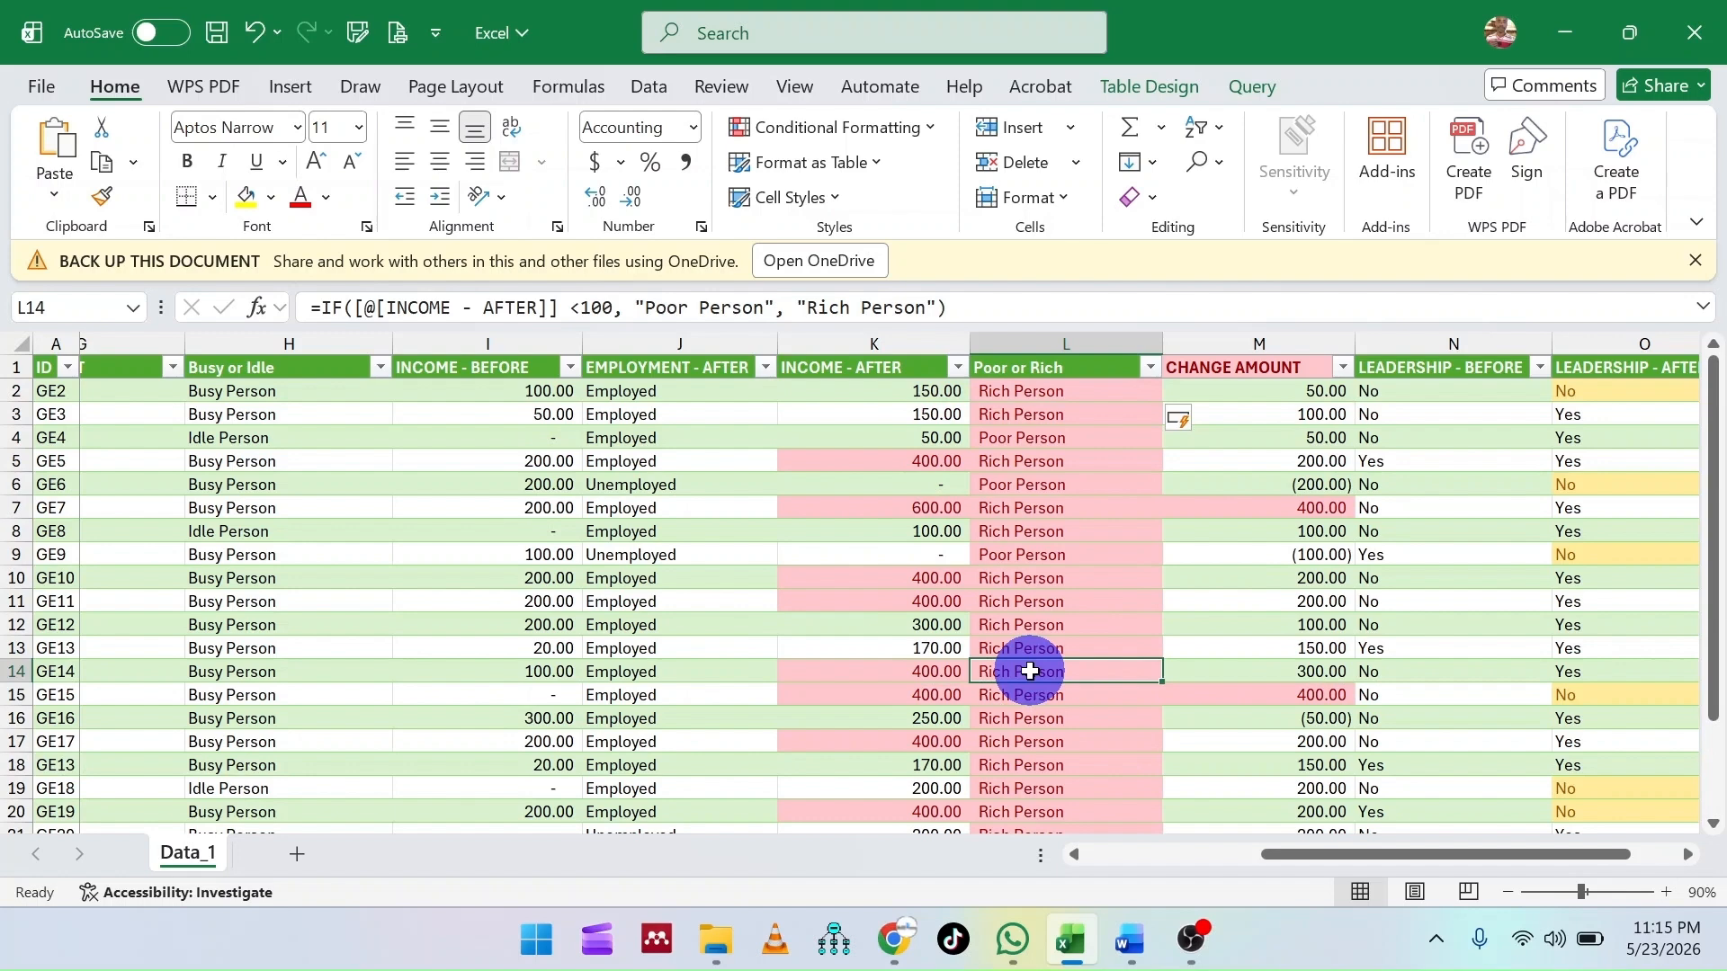
left_click(907, 391)
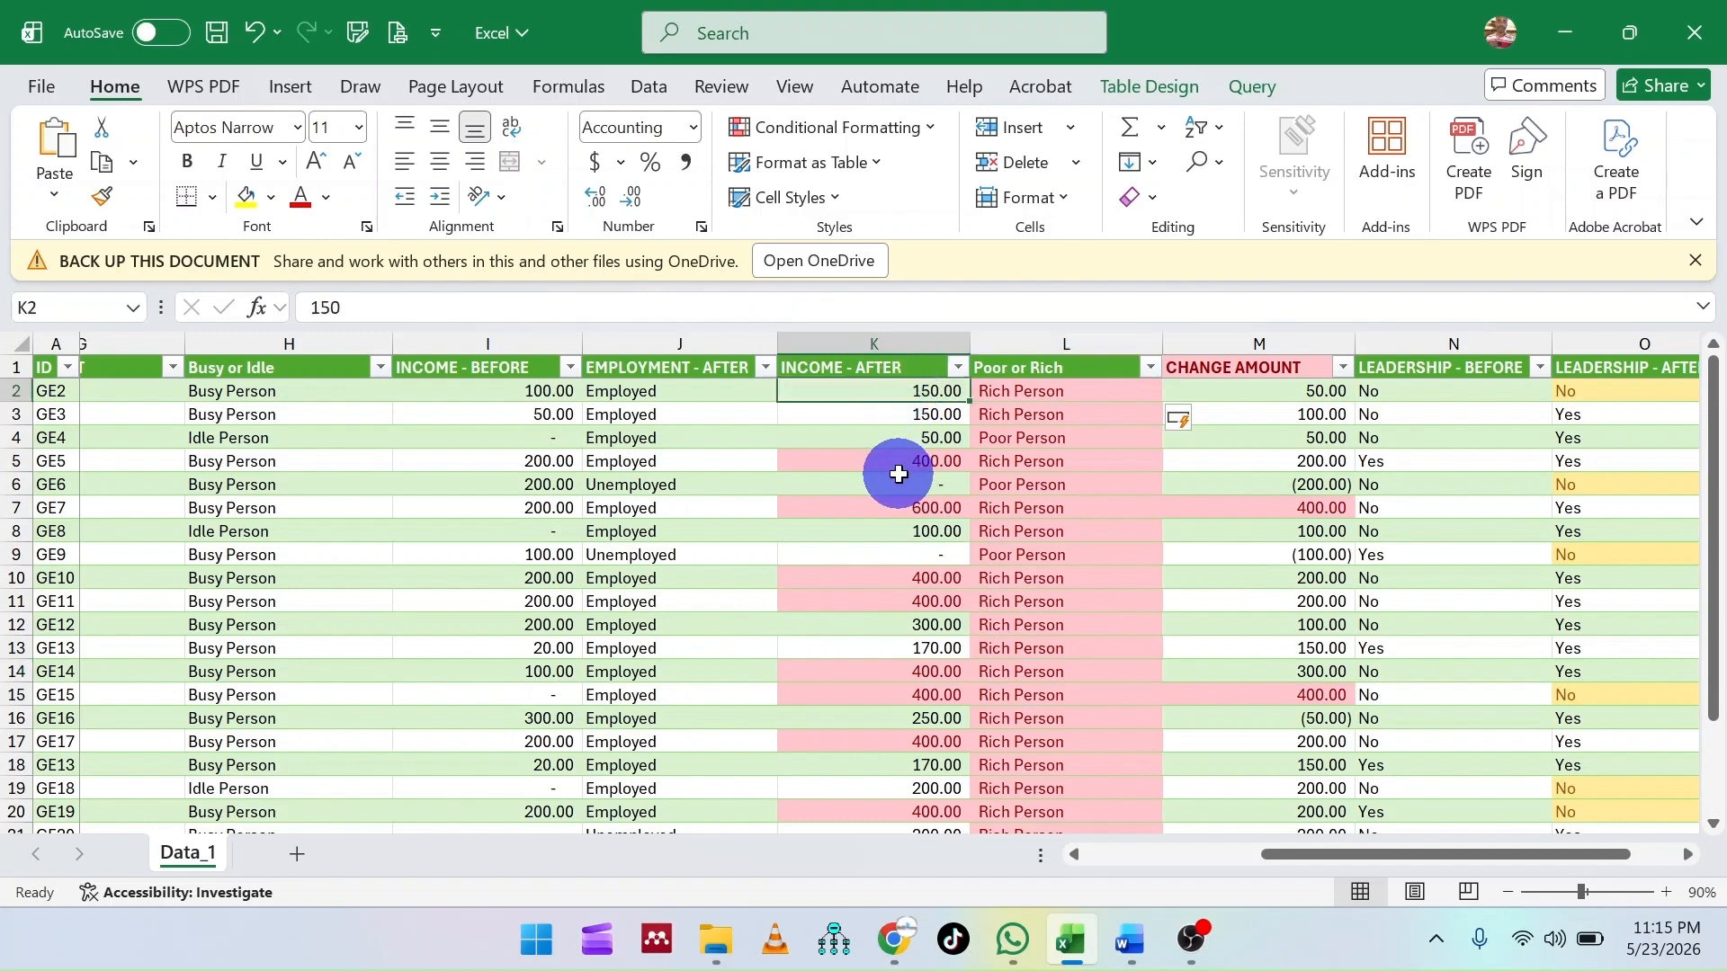
left_click(1049, 390)
left_click(1022, 435)
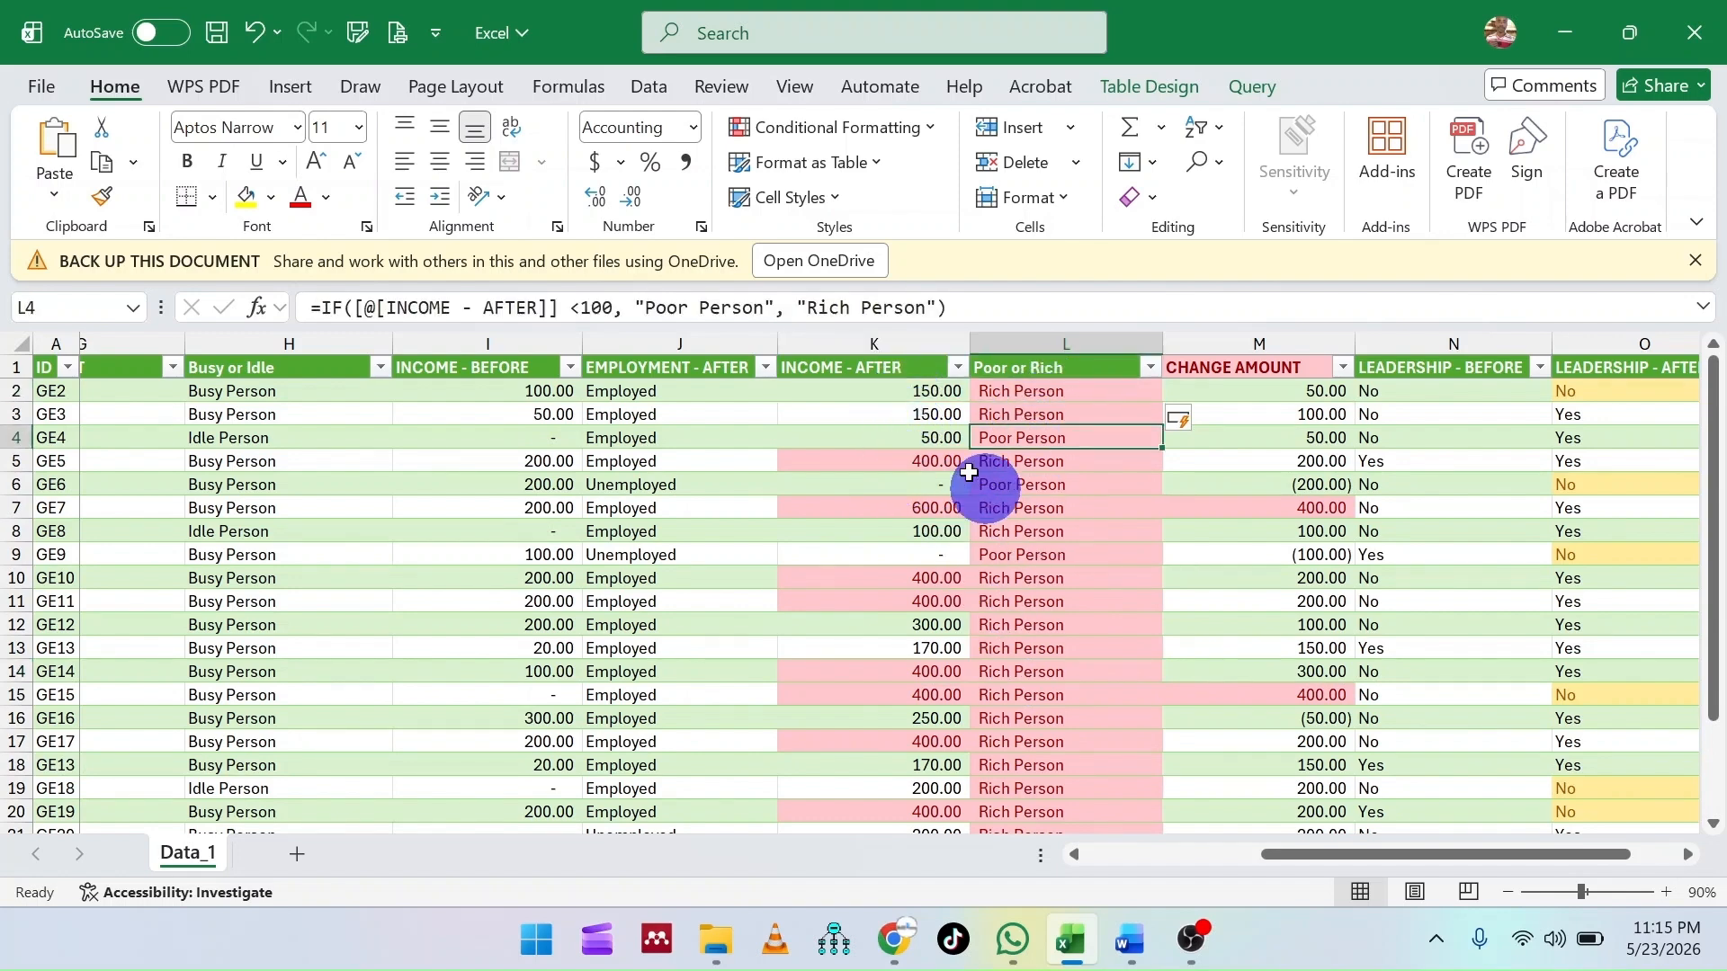
left_click(900, 437)
left_click(1012, 437)
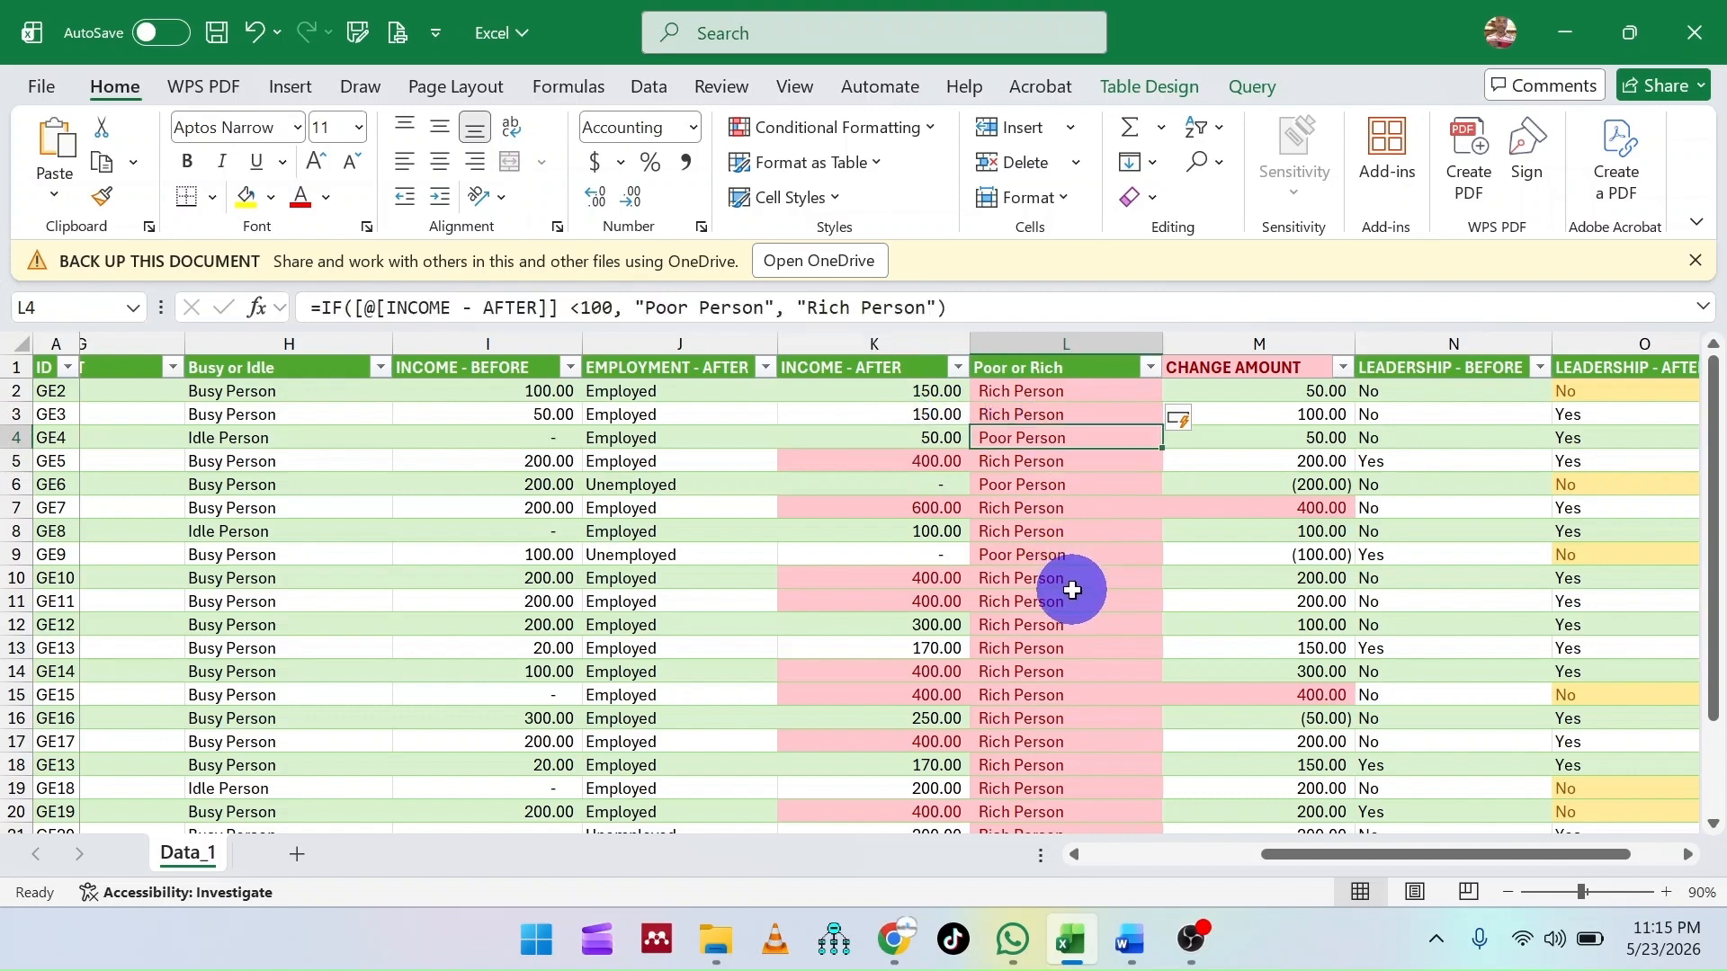
left_click(897, 462)
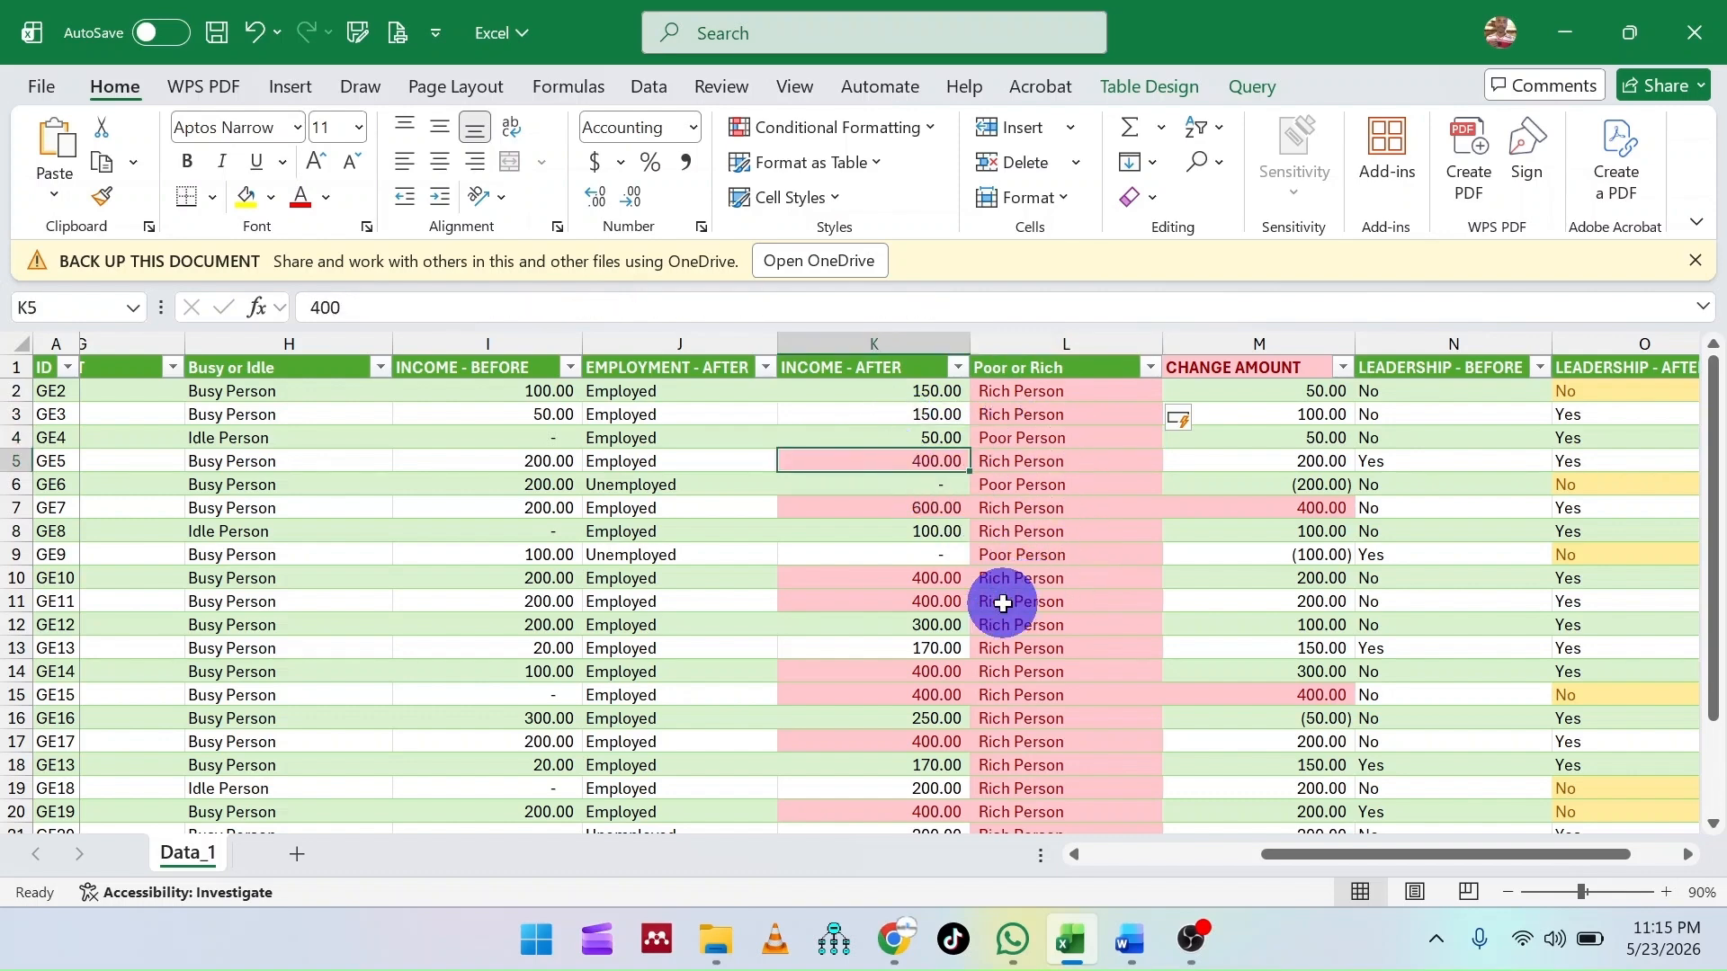
left_click(906, 555)
left_click(985, 555)
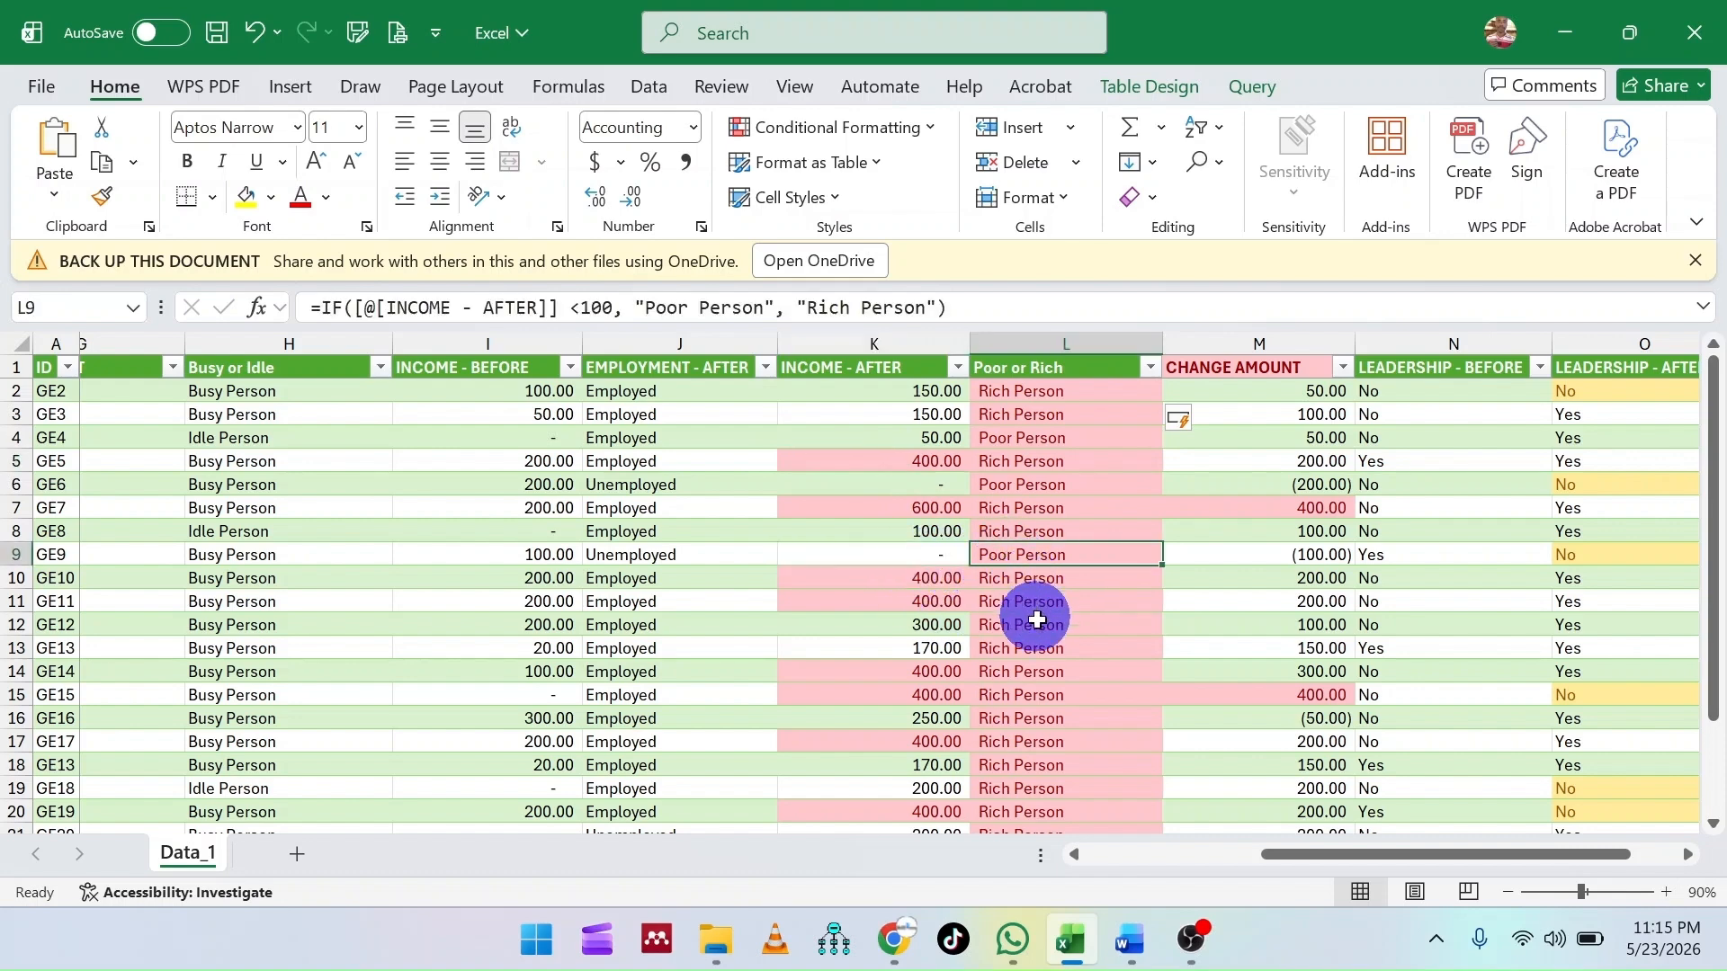
scroll(1040, 657, "down", 1)
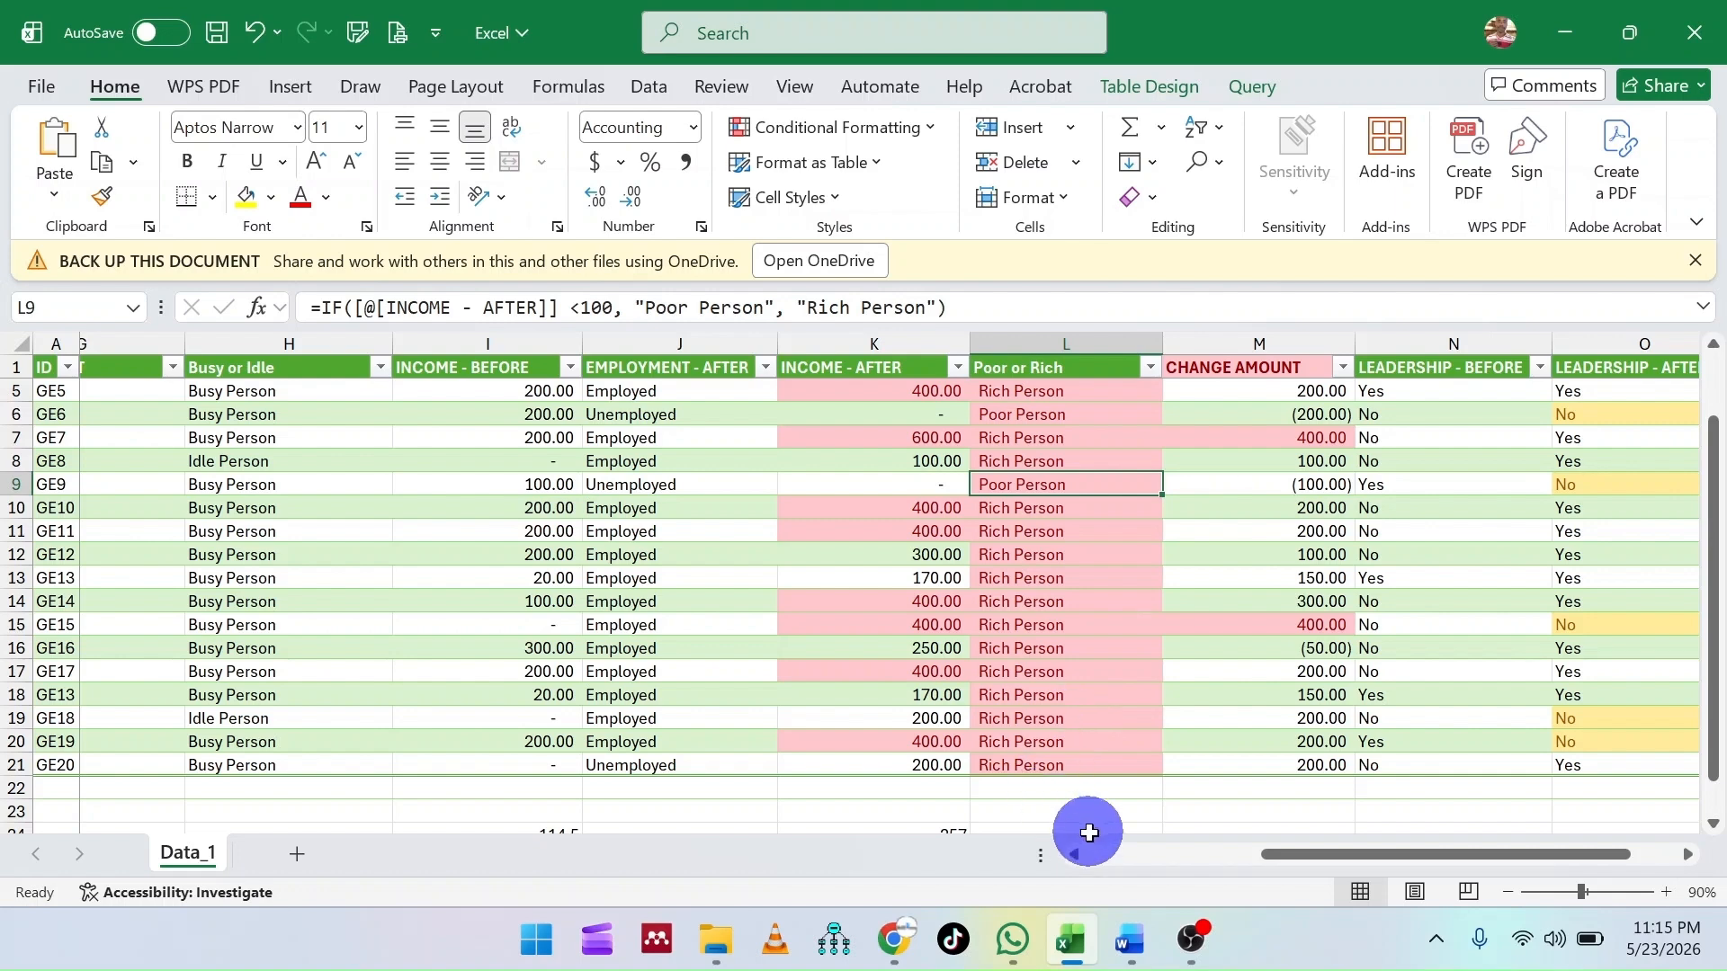
left_click(1191, 940)
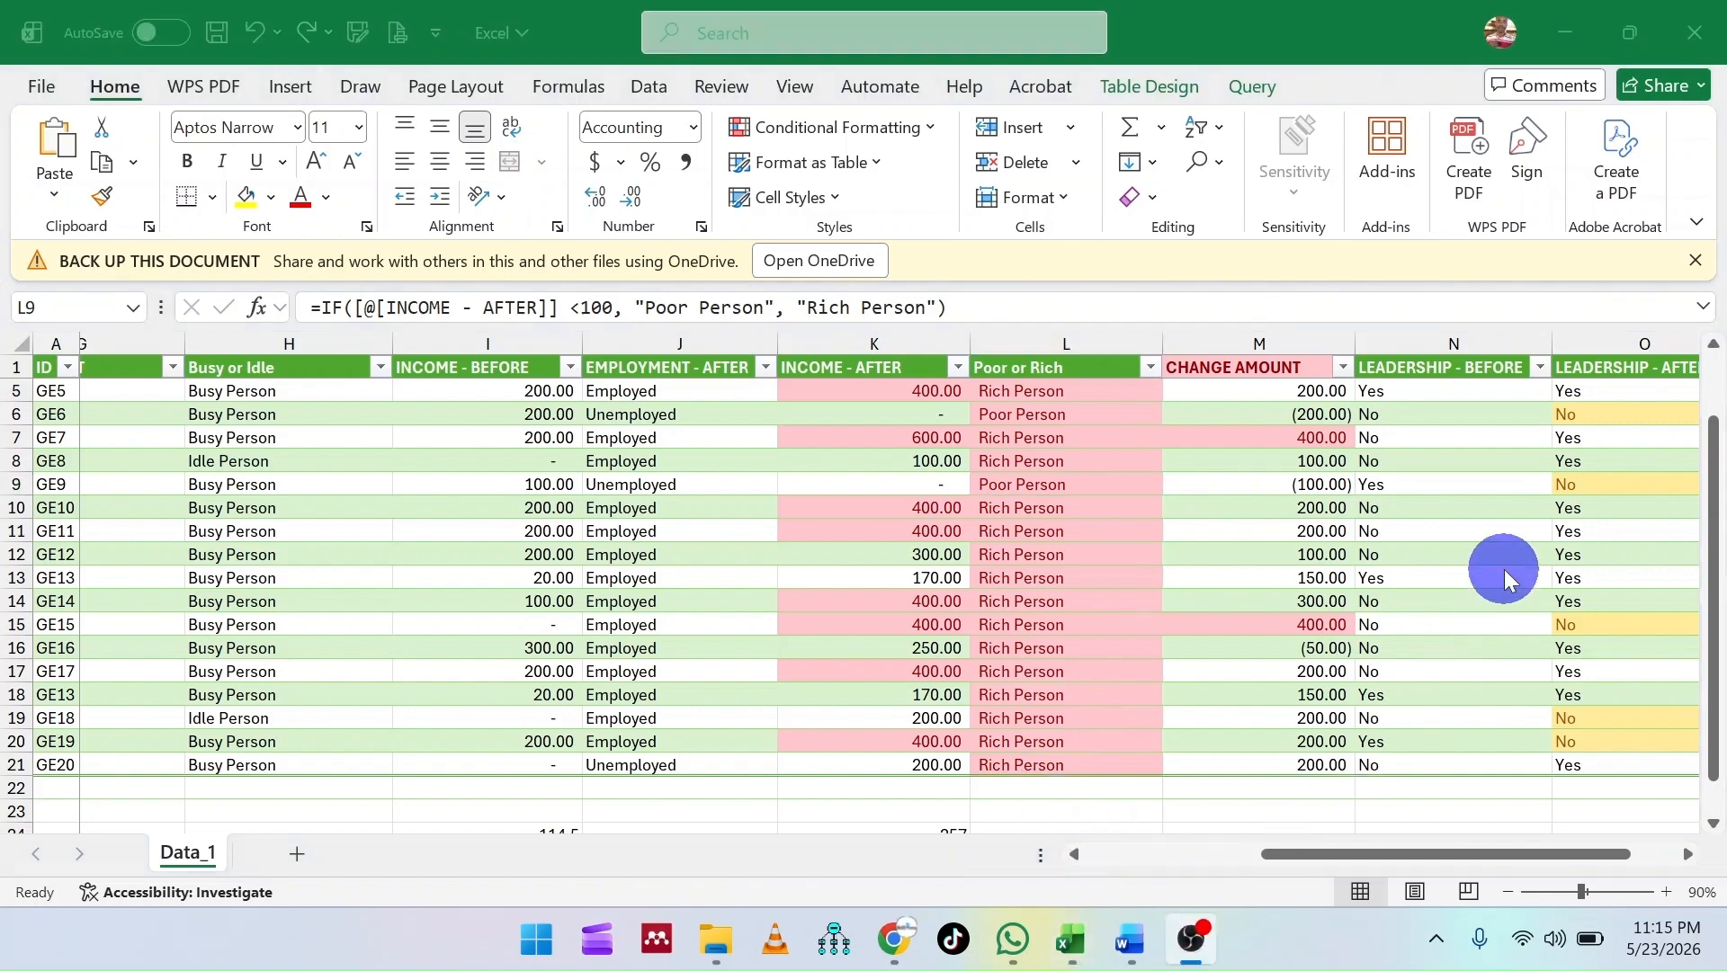